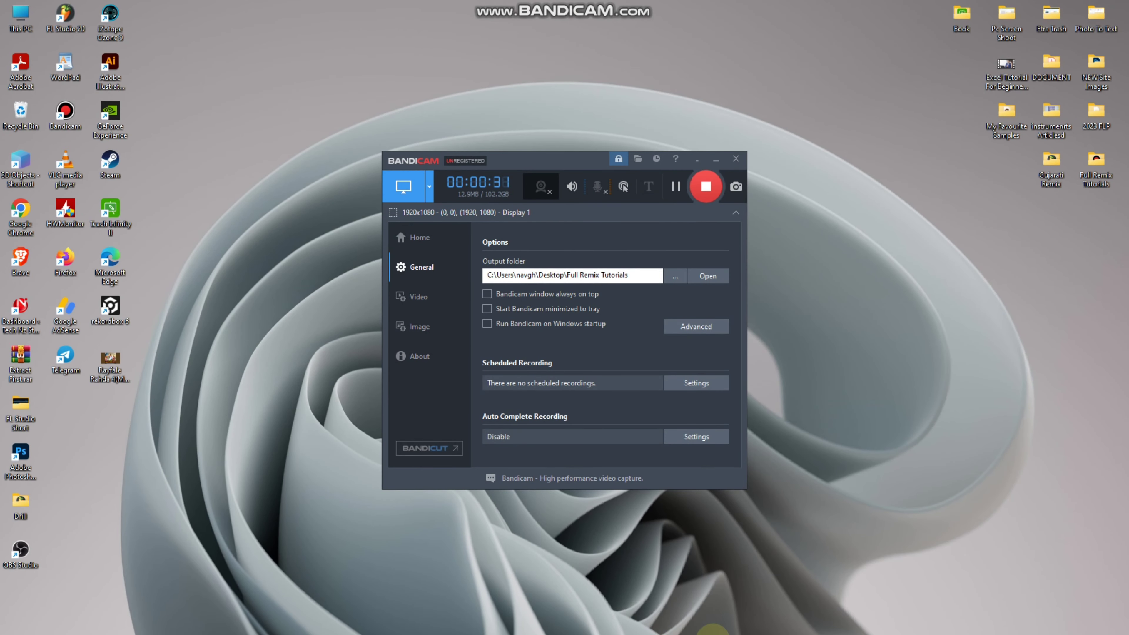
Switch to FL Studio and audition the Special Sounds, Uplifter, VEH1 Hallkick, KSHMR Sweep Down and Reverse Up clips individually.
{"action": "left_click", "coordinate": [706, 627]}
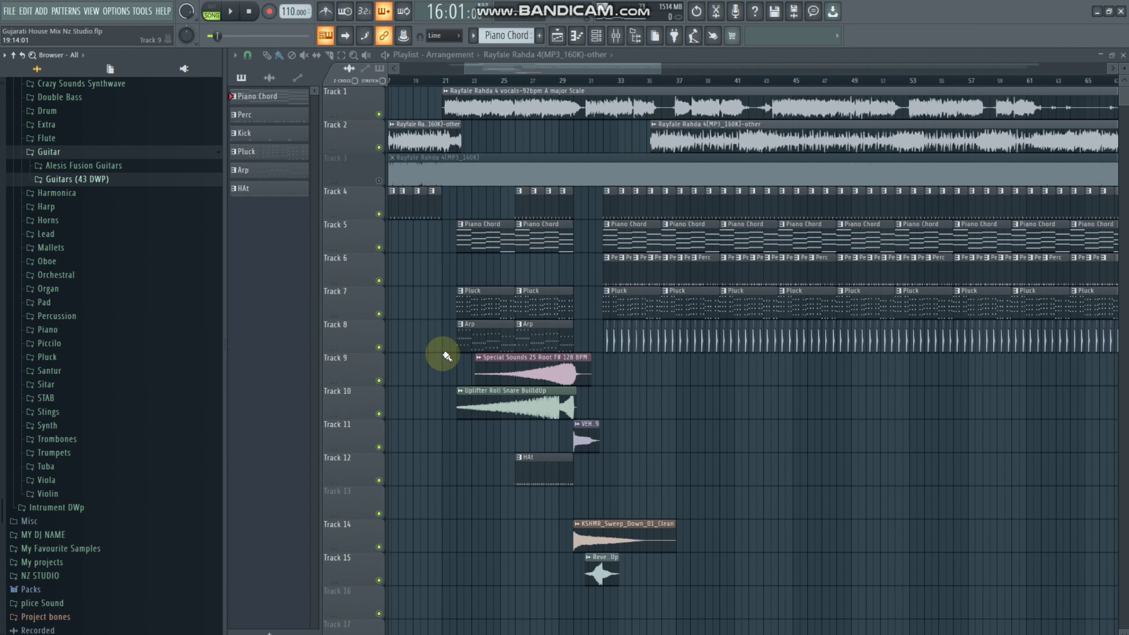
{"action": "key", "text": "space"}
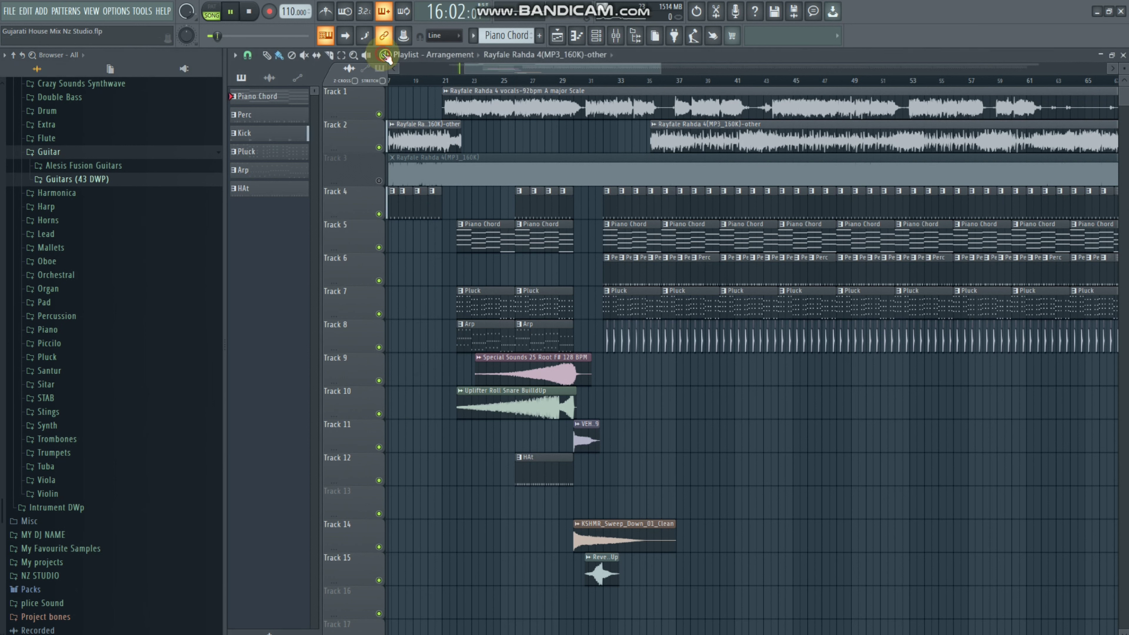
{"action": "left_click", "coordinate": [366, 55]}
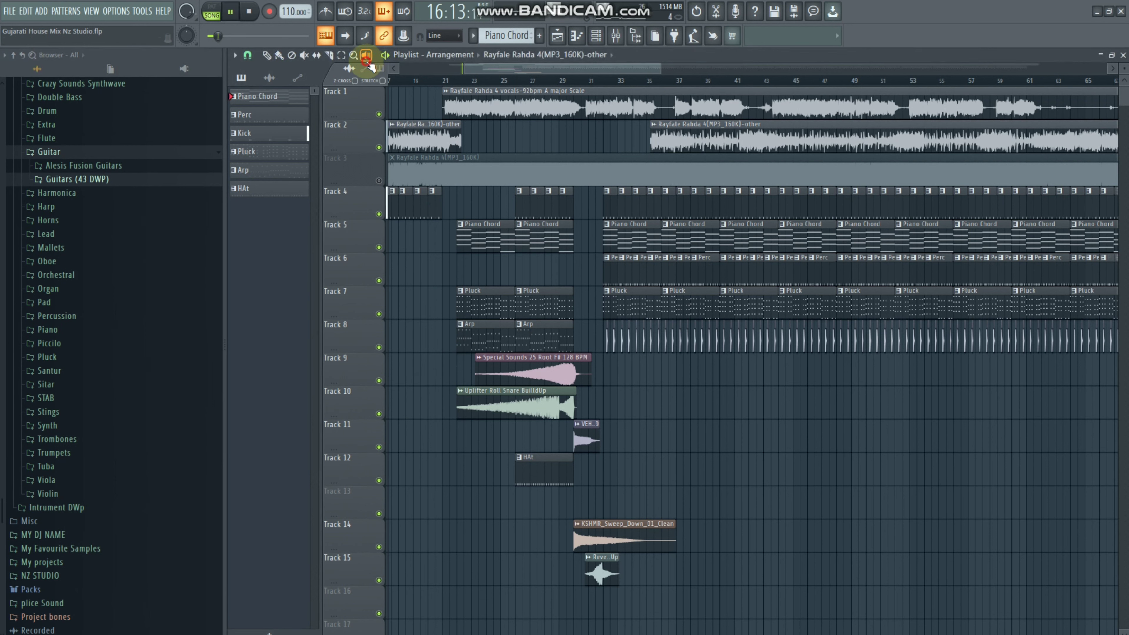
{"action": "left_click", "coordinate": [526, 360]}
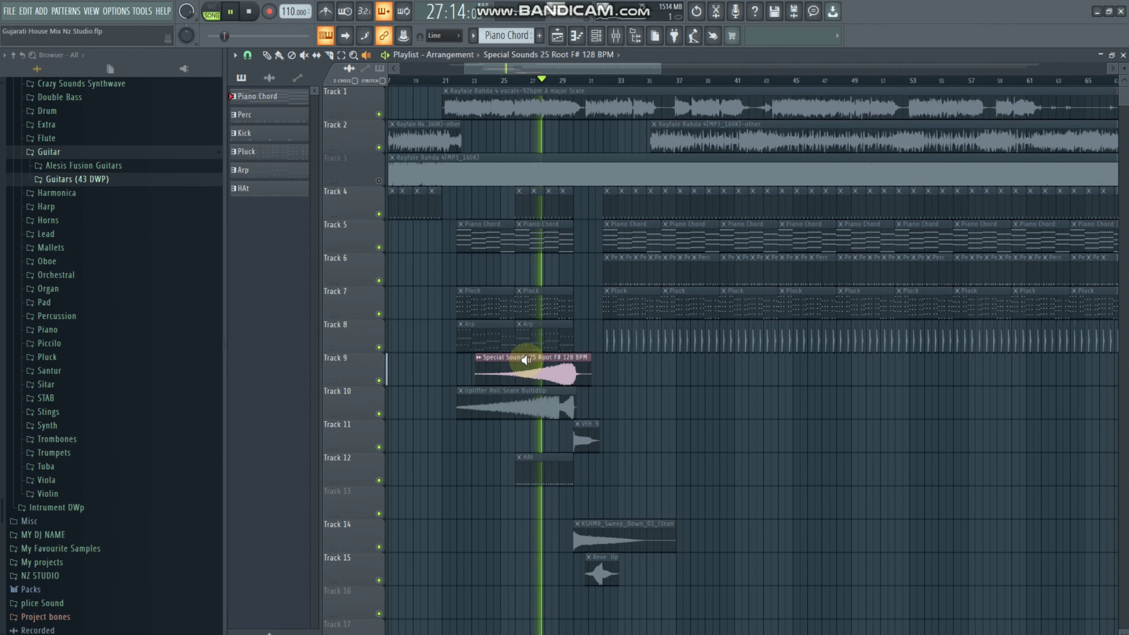
{"action": "left_click", "coordinate": [530, 395]}
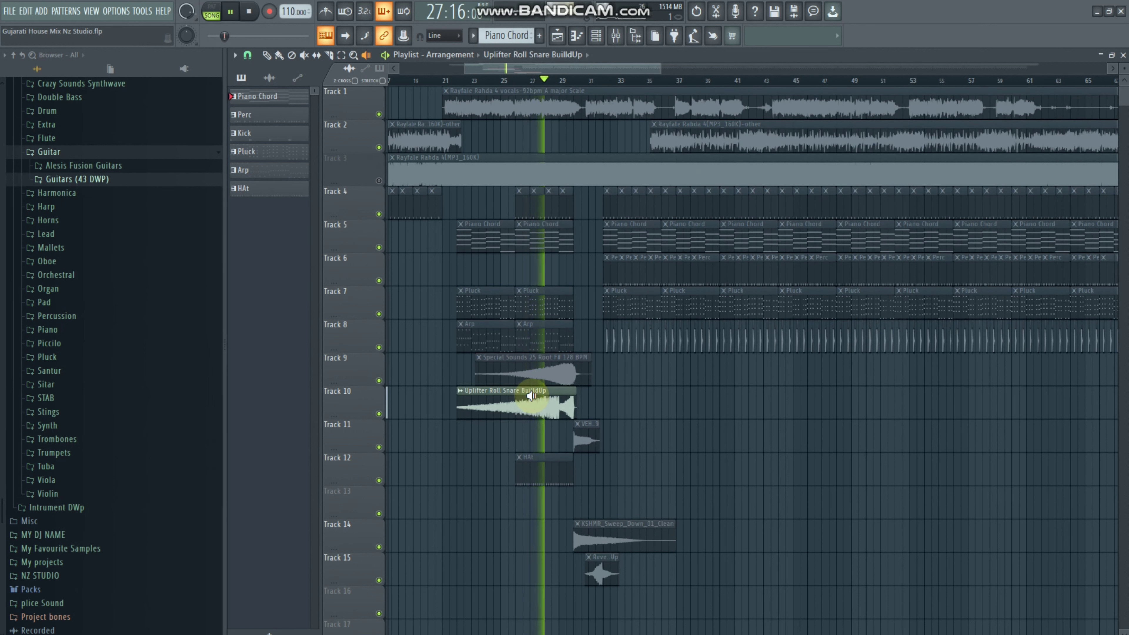
{"action": "left_click", "coordinate": [582, 431]}
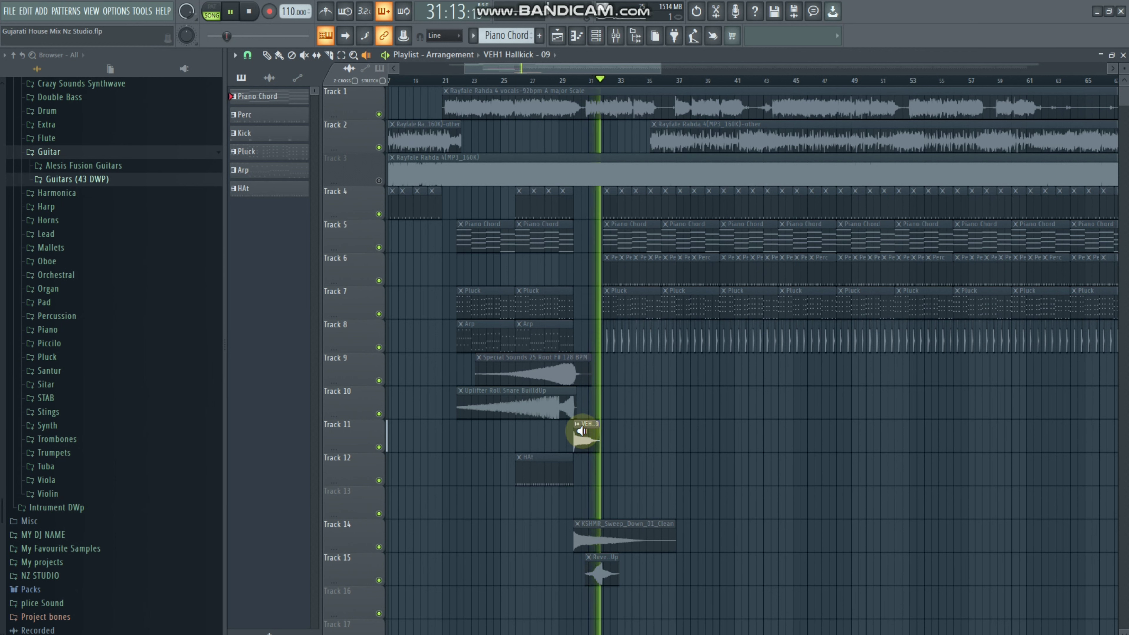
{"action": "left_click", "coordinate": [597, 529]}
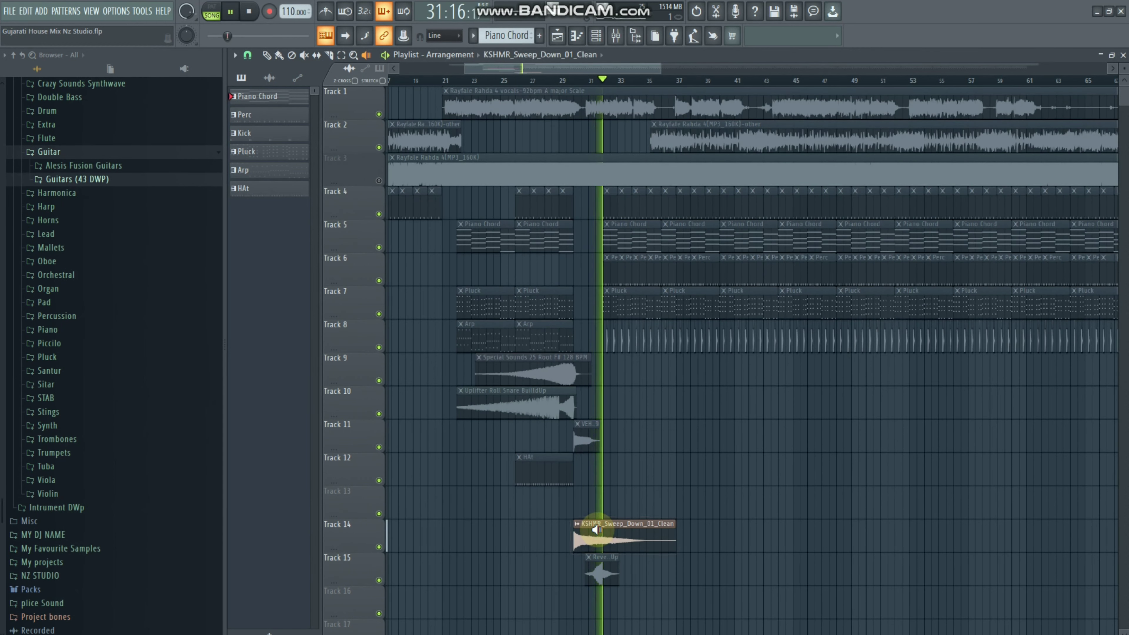
{"action": "left_click", "coordinate": [600, 566]}
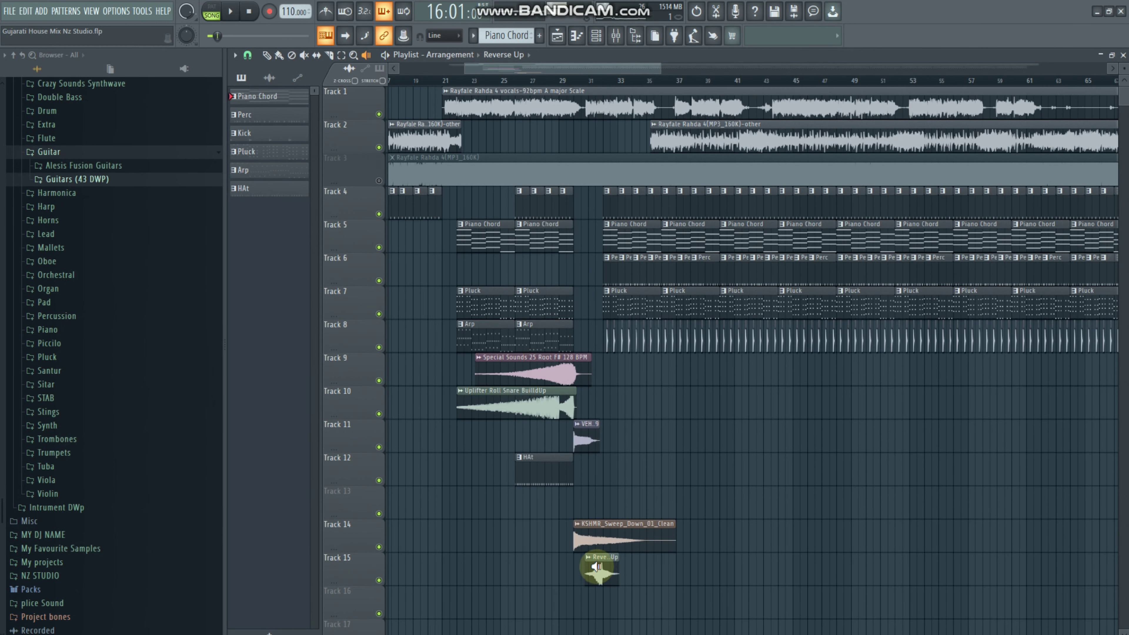
{"action": "left_click", "coordinate": [592, 566]}
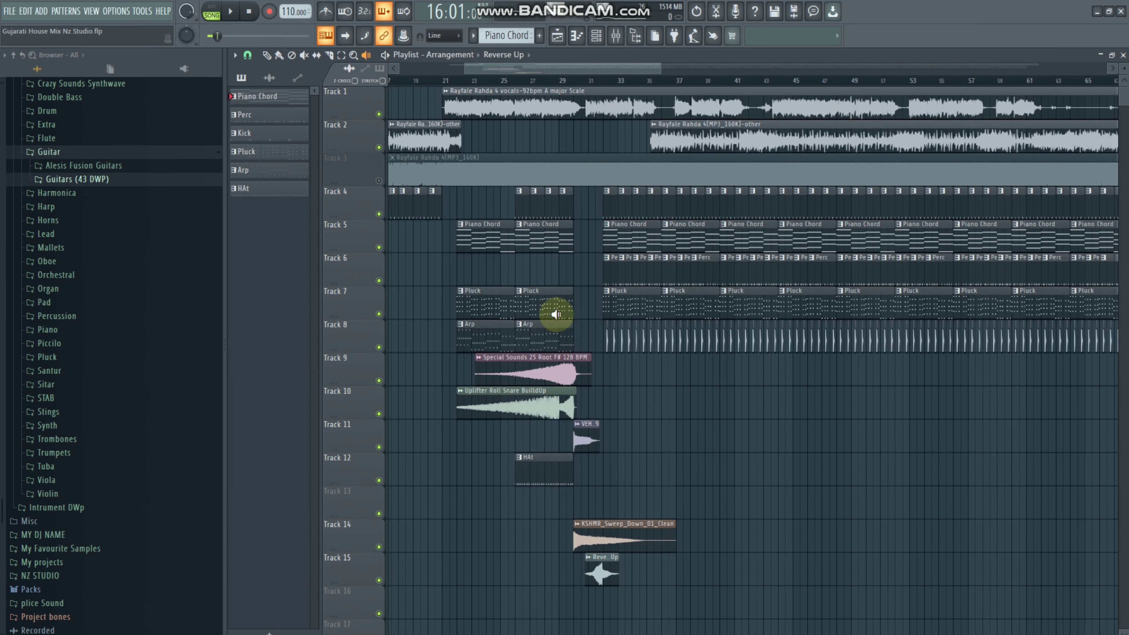
Play the arrangement from bar 25, bar 28 and bar 32 to listen to the build-up and the drop.
{"action": "left_click", "coordinate": [502, 82]}
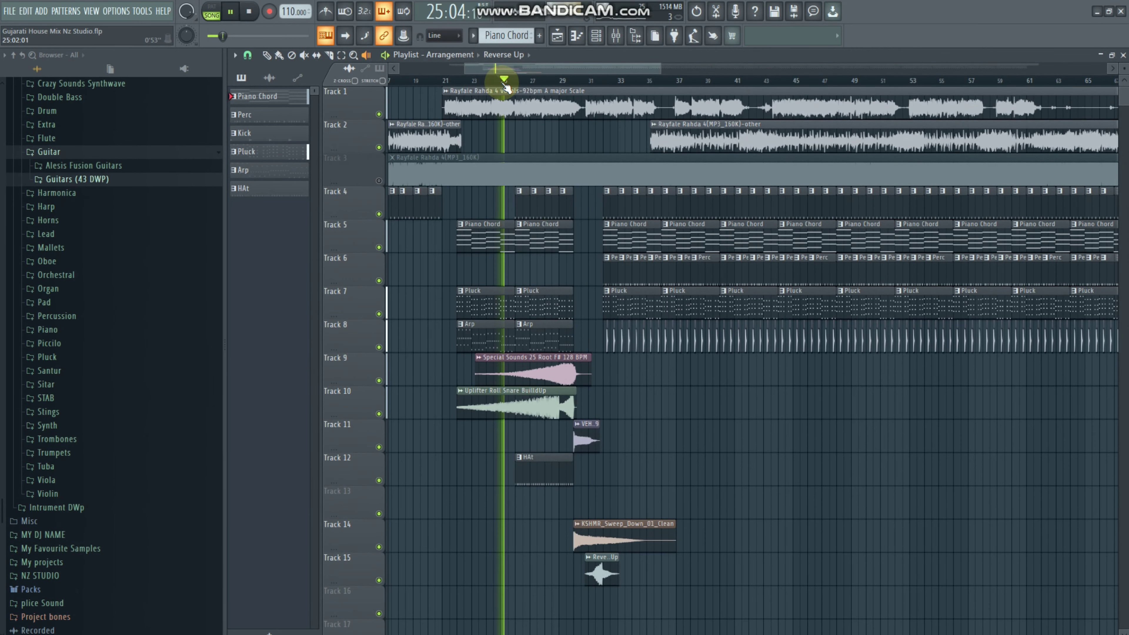
{"action": "scroll", "coordinate": [504, 83], "scroll_direction": "down", "scroll_amount": 2}
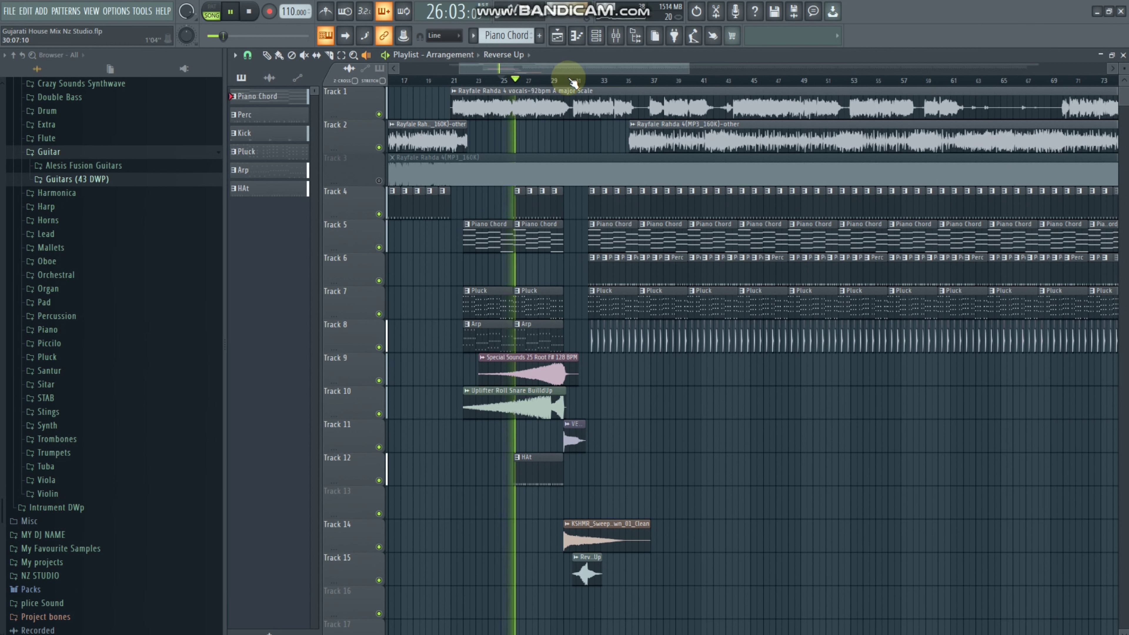
{"action": "key", "text": "space"}
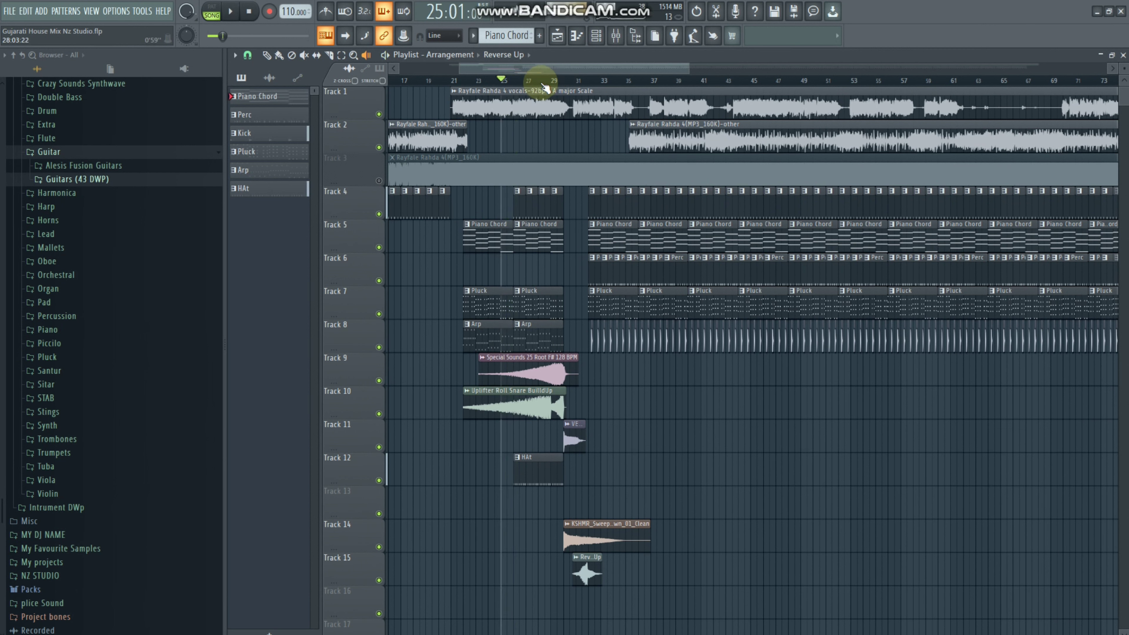
{"action": "left_click", "coordinate": [542, 83]}
{"action": "key", "text": "space"}
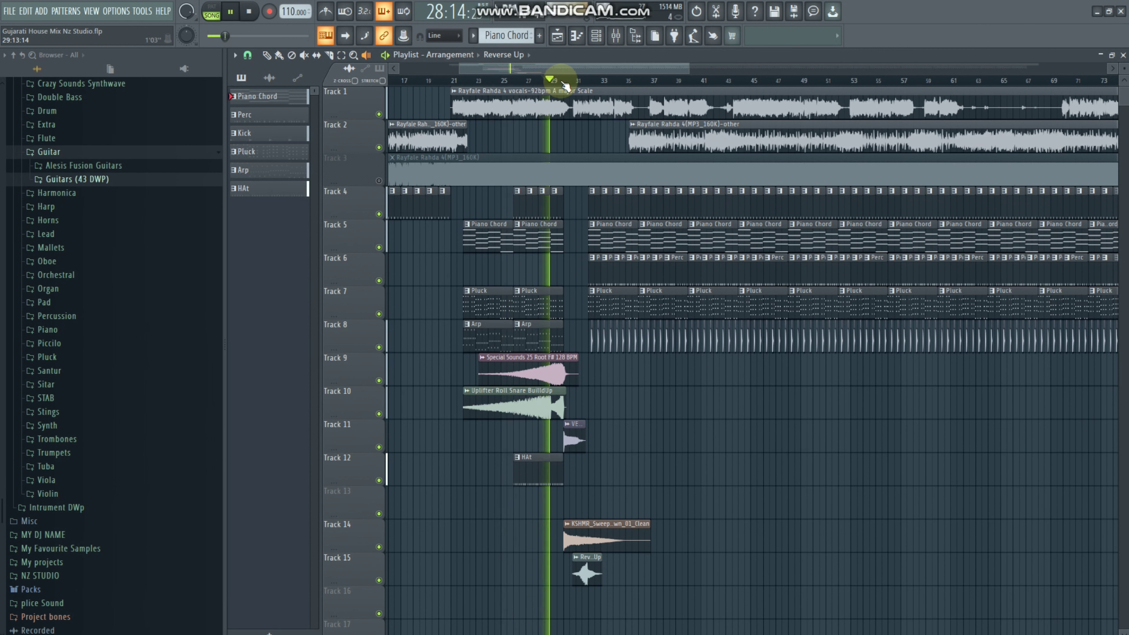
{"action": "scroll", "coordinate": [565, 85], "scroll_direction": "up", "scroll_amount": 3}
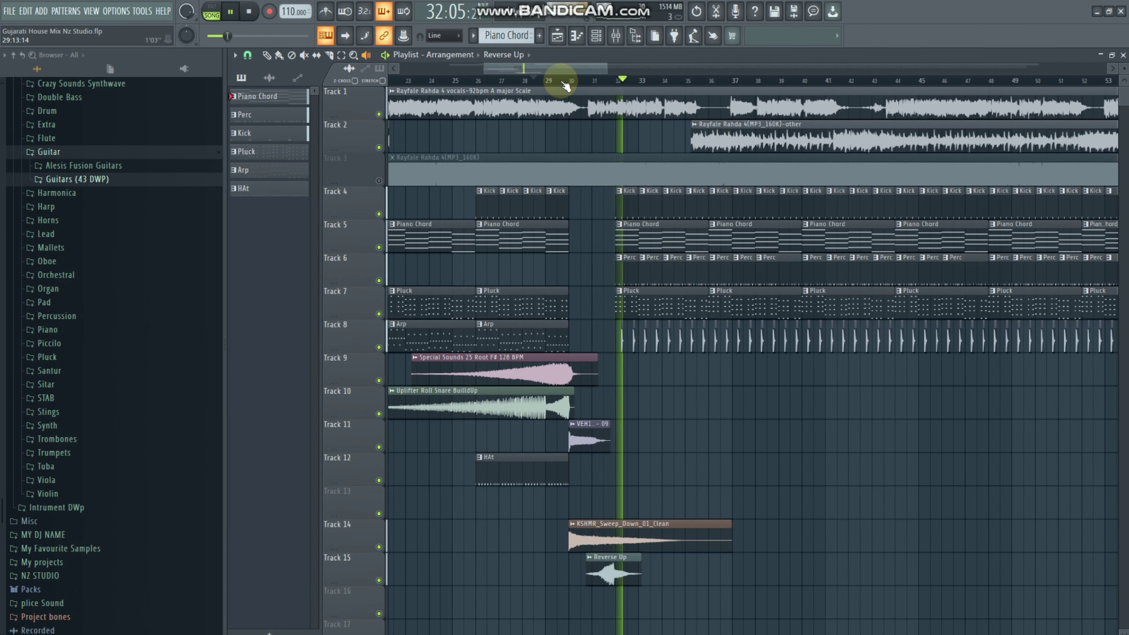
{"action": "key", "text": "space"}
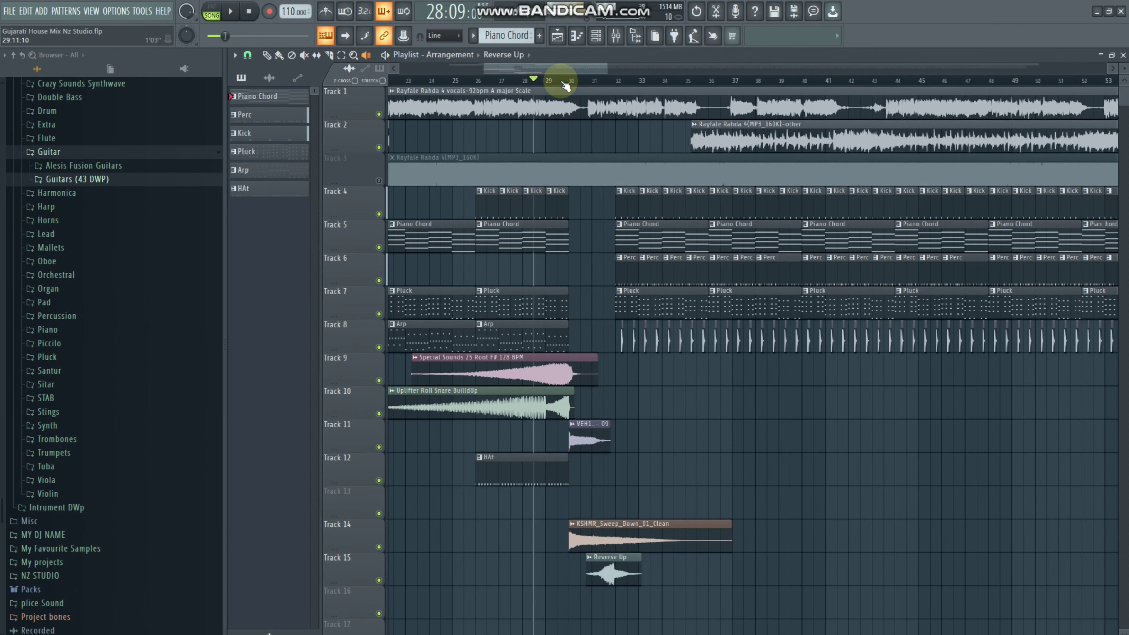
{"action": "left_click", "coordinate": [616, 82]}
{"action": "key", "text": "space"}
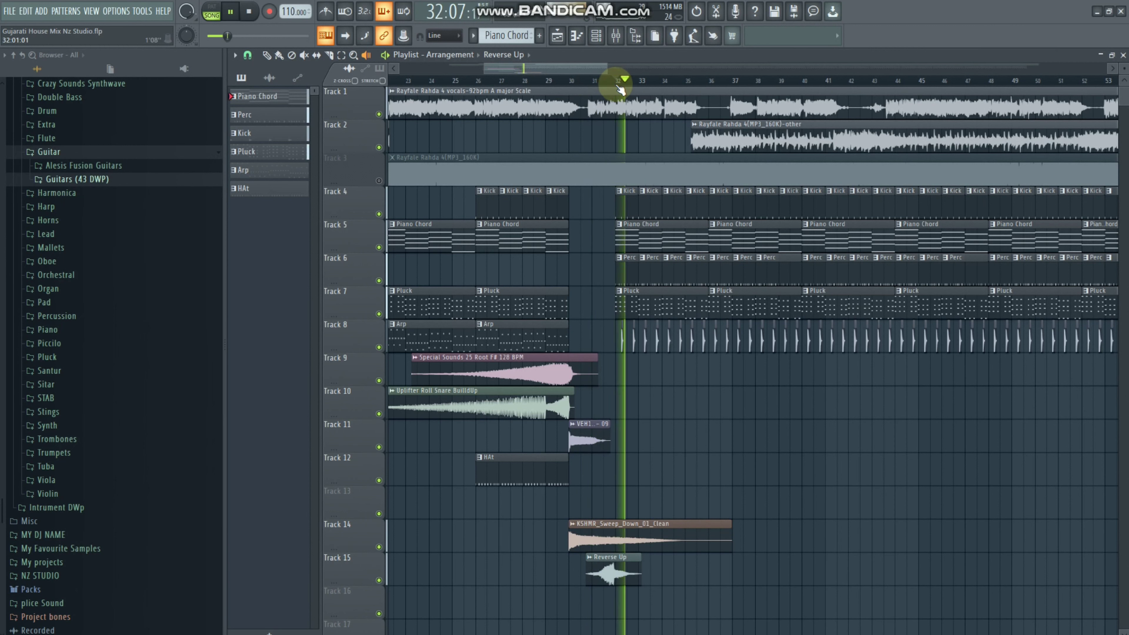
{"action": "key", "text": "space"}
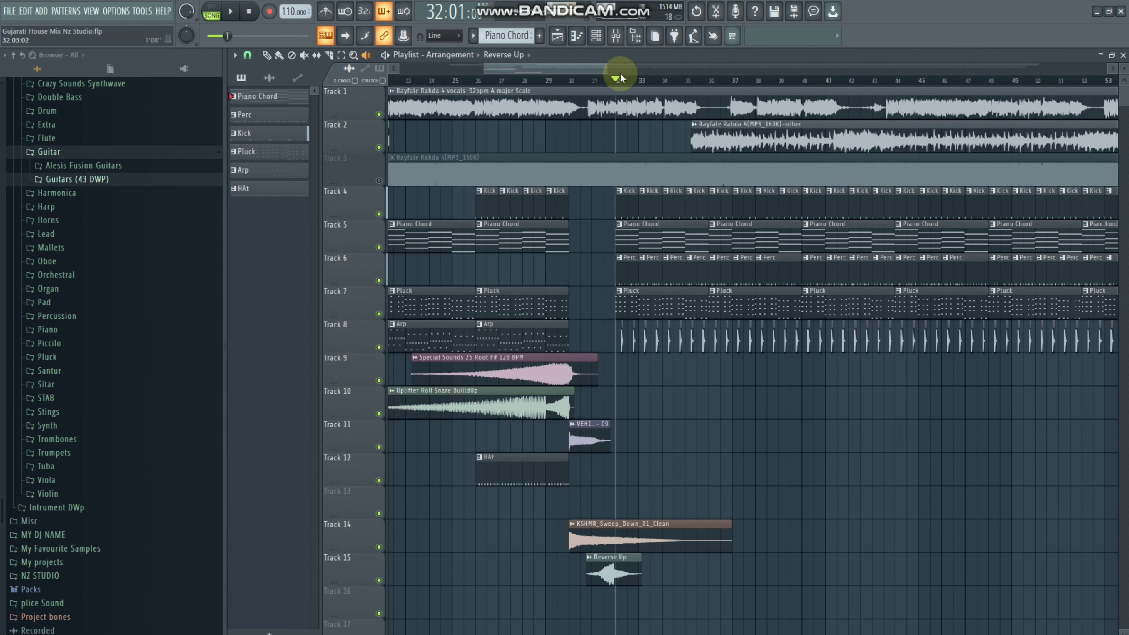
Examine the mixer levels, and the 18 String program and effect settings of the DirectWave channel.
{"action": "left_click", "coordinate": [616, 36]}
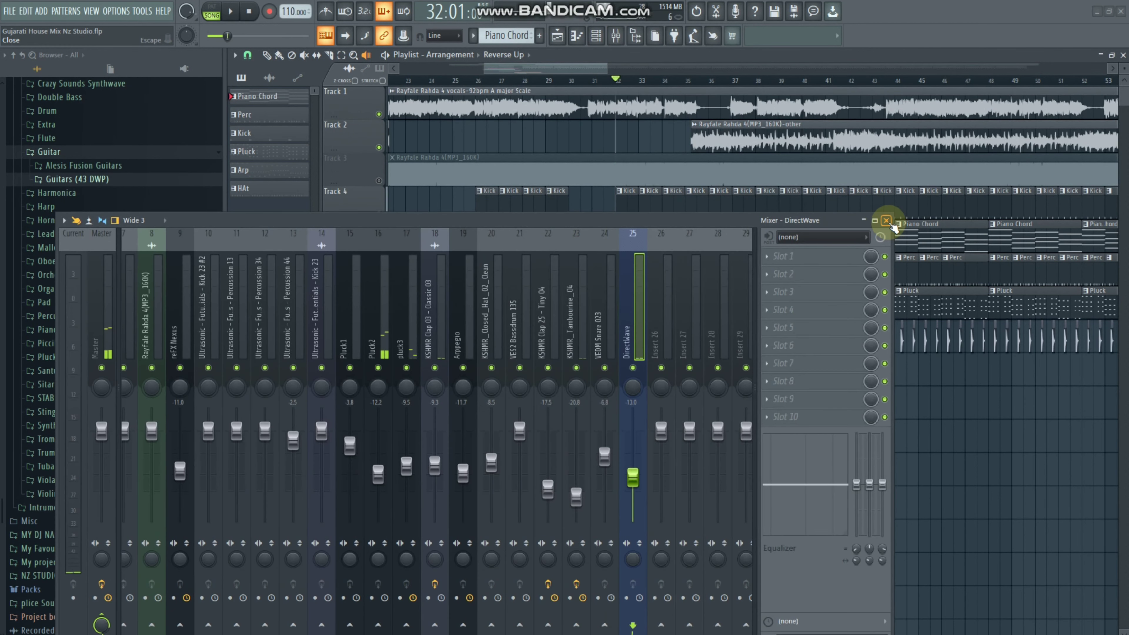
{"action": "left_click", "coordinate": [885, 221]}
{"action": "left_click", "coordinate": [592, 39]}
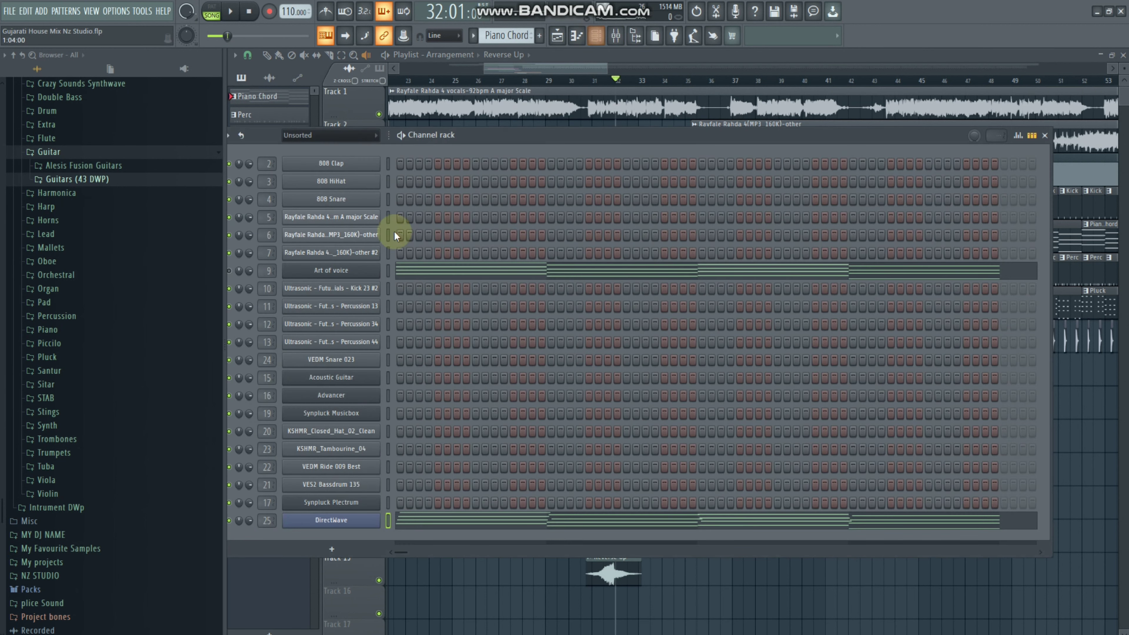
{"action": "left_click", "coordinate": [355, 525]}
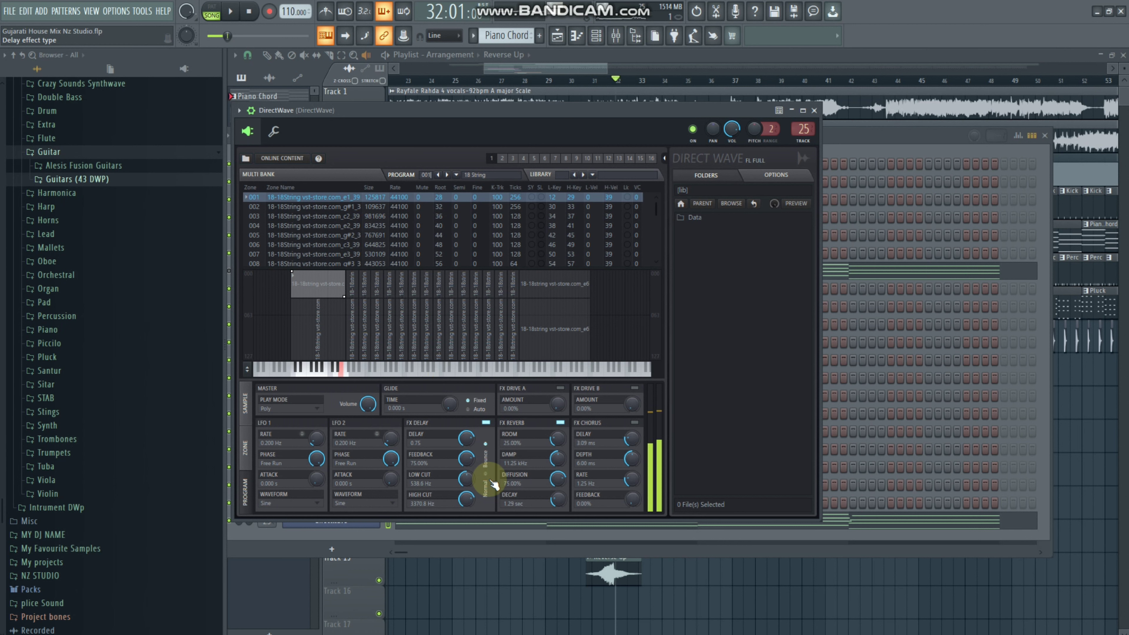
{"action": "left_click", "coordinate": [814, 111]}
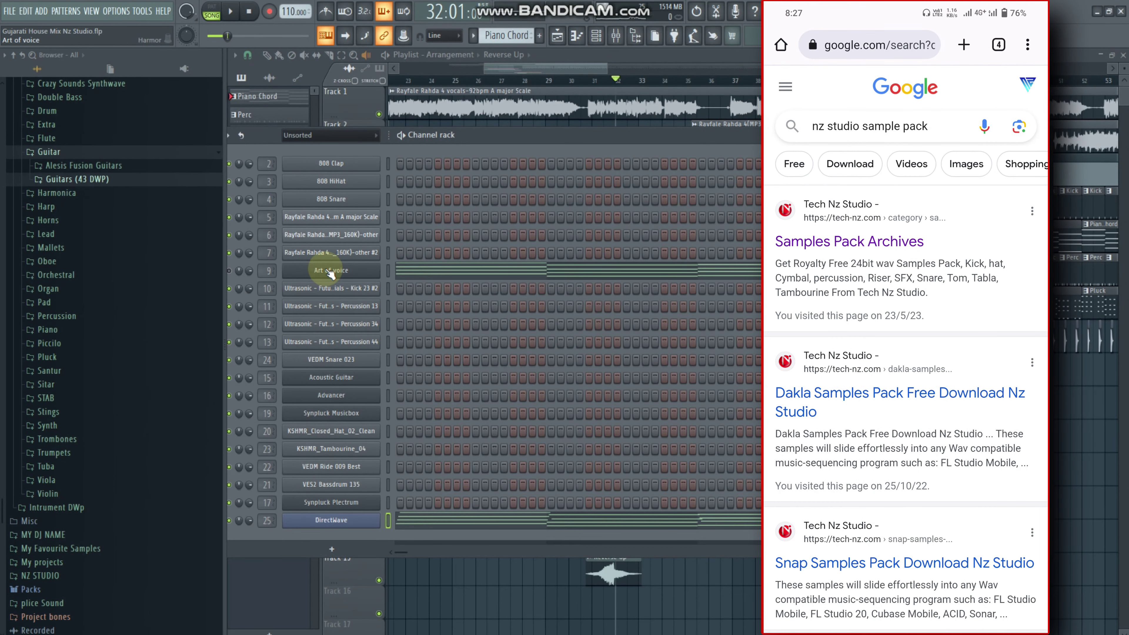
Delete the Art of voice channel and close the Channel rack.
{"action": "right_click", "coordinate": [330, 273]}
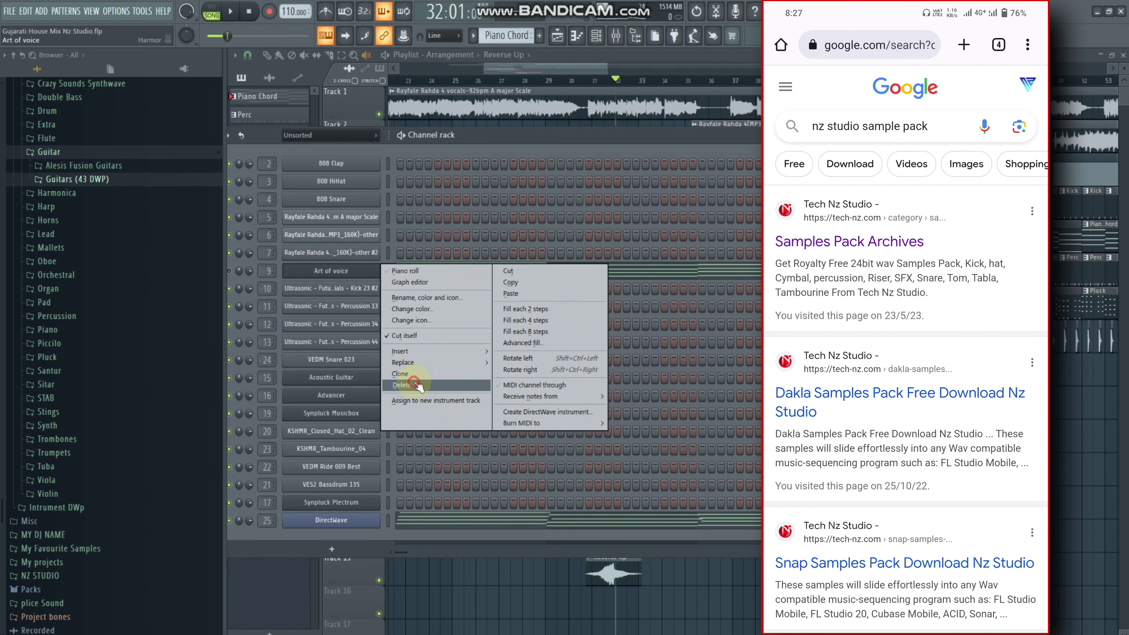
{"action": "left_click", "coordinate": [416, 385]}
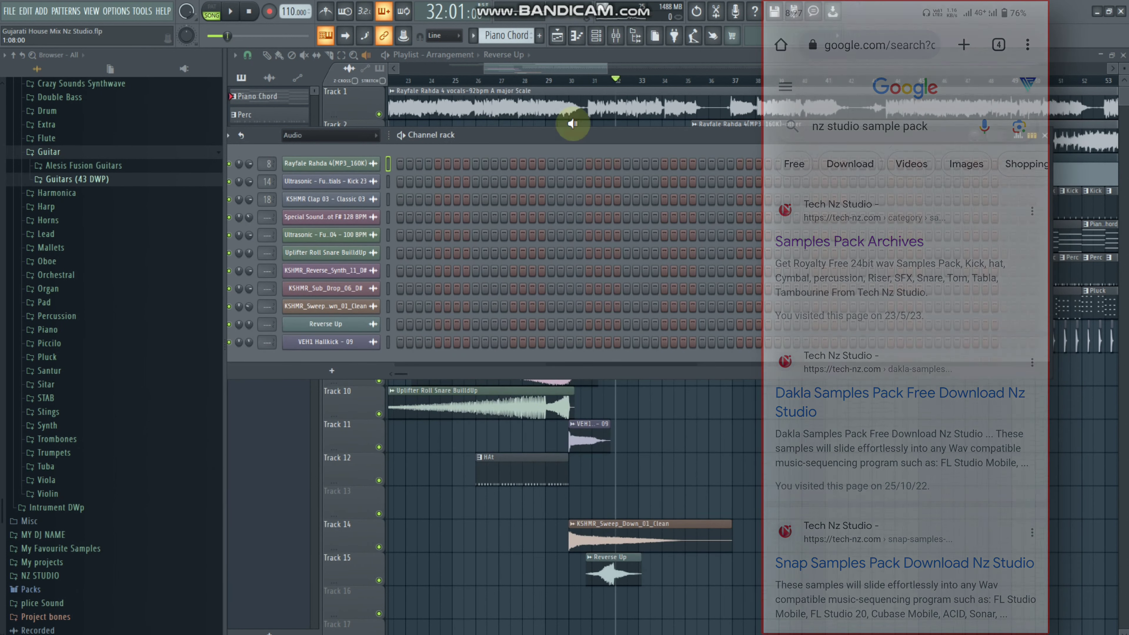
{"action": "left_click", "coordinate": [1040, 136]}
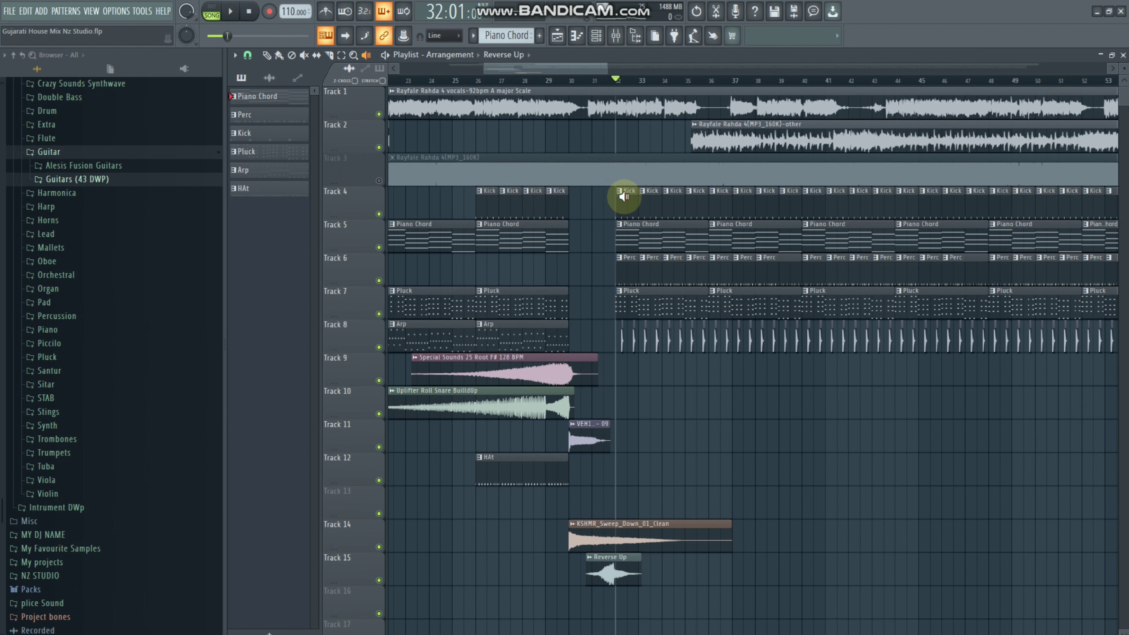
Audition the Piano Chord clip at bar 32 on its own, and briefly play the full arrangement from there.
{"action": "left_click", "coordinate": [642, 242]}
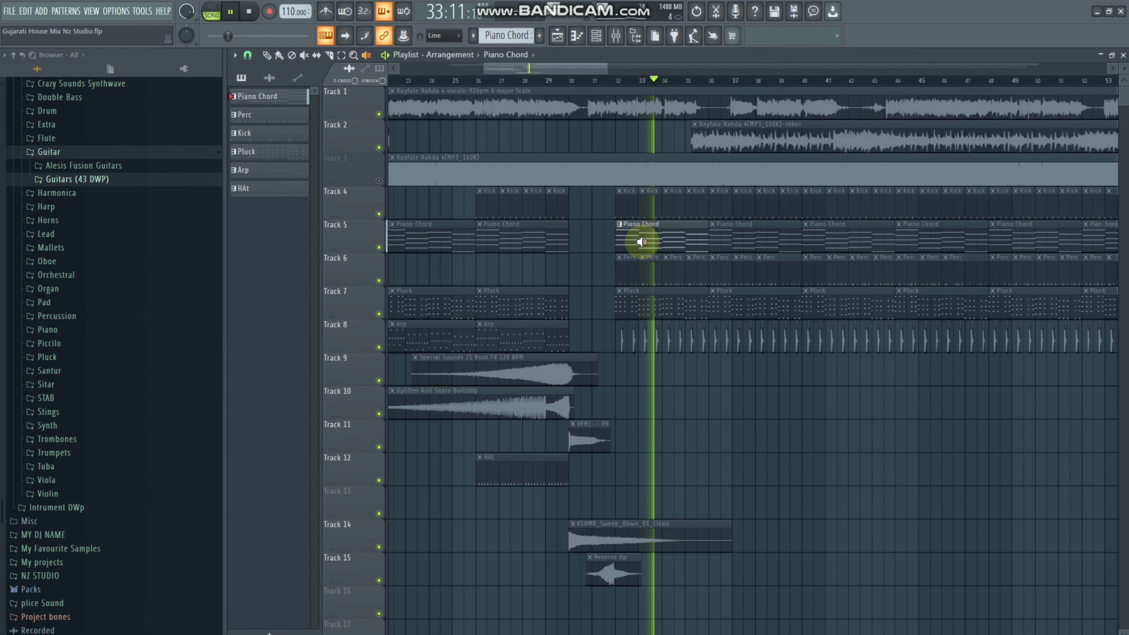
{"action": "key", "text": "space"}
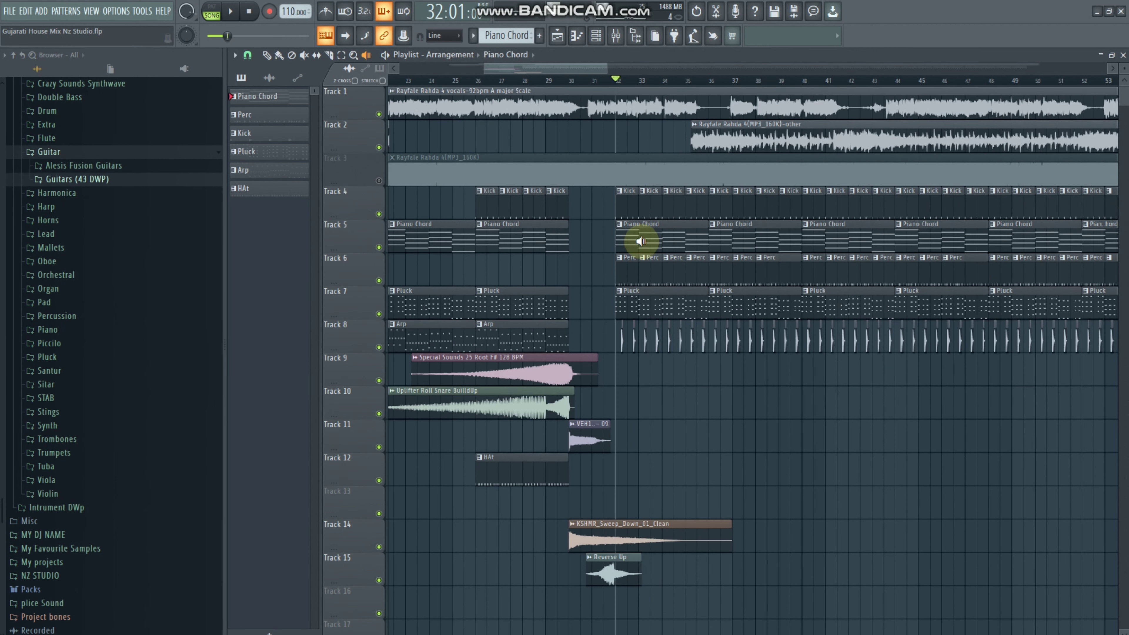
{"action": "key", "text": "space"}
{"action": "key", "text": "space"}
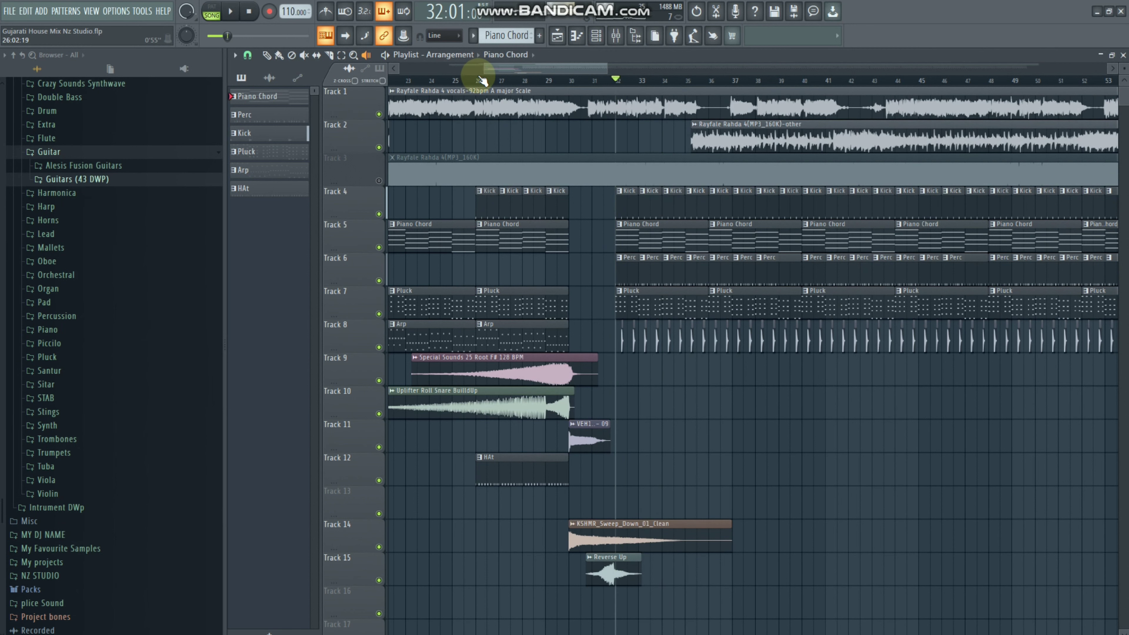
Play the Perc pattern in the Channel rack and clear all steps of the Ultrasonic Percussion 44 channel.
{"action": "left_click", "coordinate": [597, 40]}
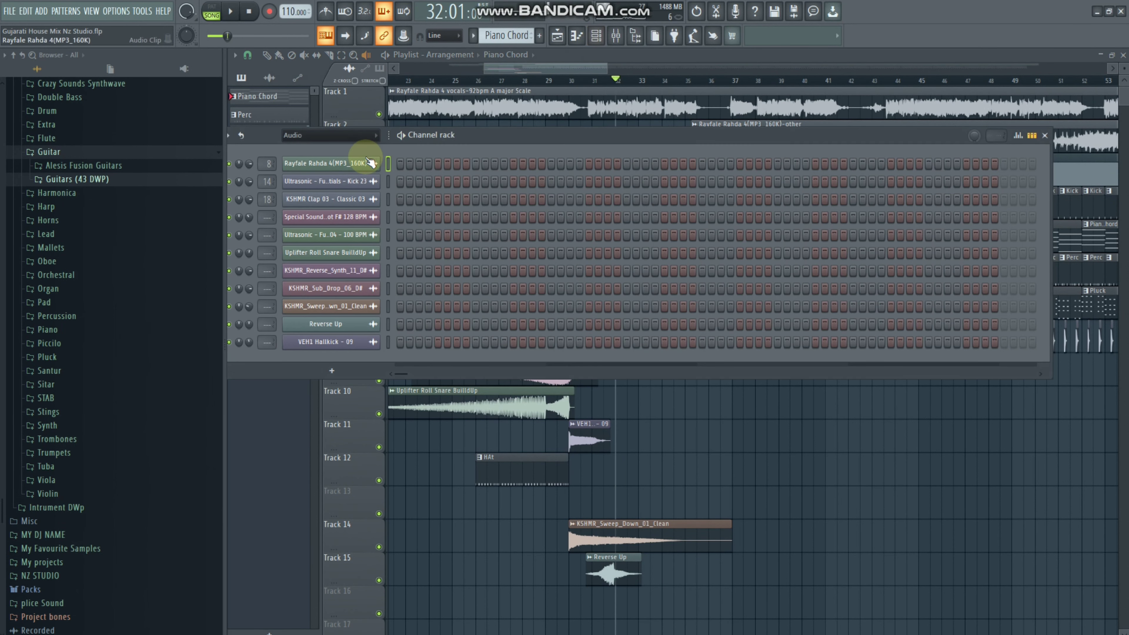
{"action": "scroll", "coordinate": [502, 36], "scroll_direction": "up", "scroll_amount": 2}
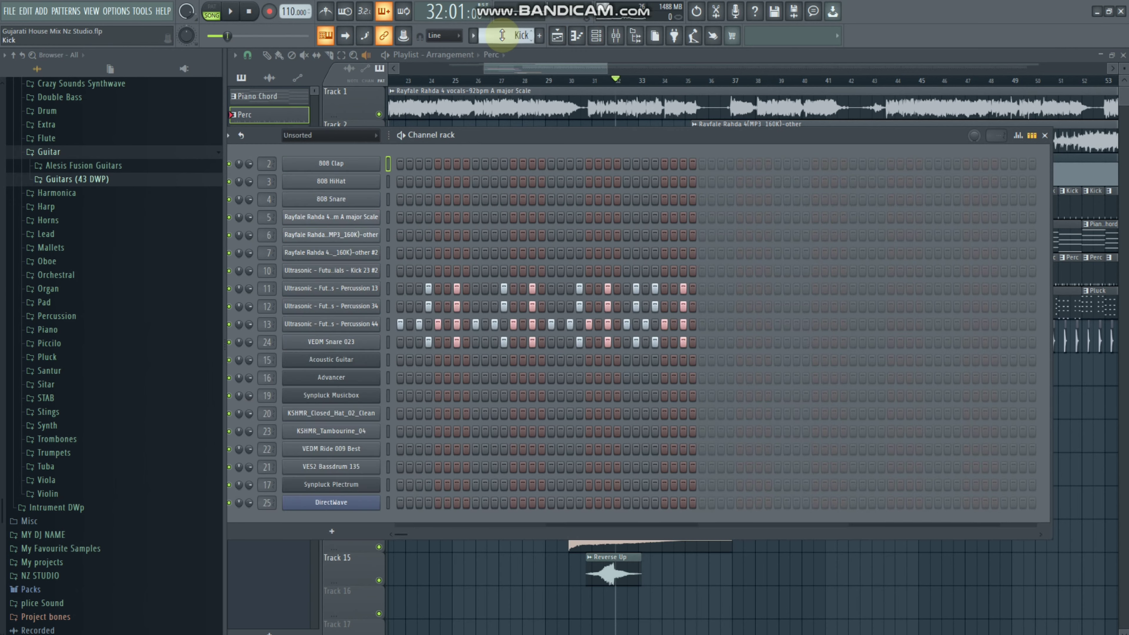
{"action": "scroll", "coordinate": [503, 35], "scroll_direction": "down", "scroll_amount": 1}
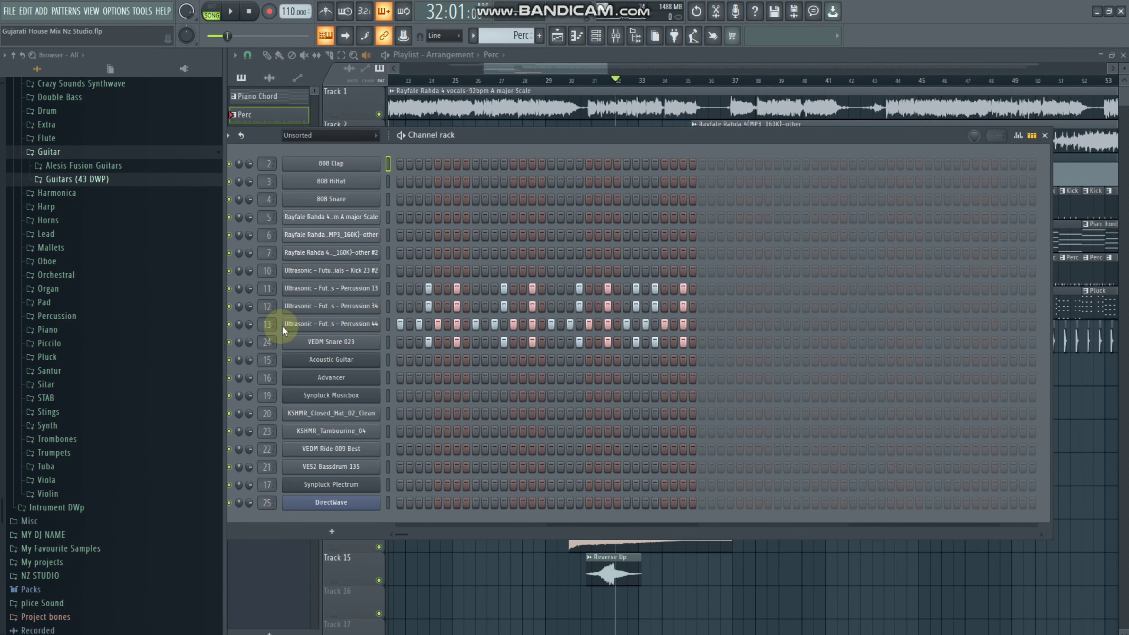
{"action": "left_click", "coordinate": [402, 136]}
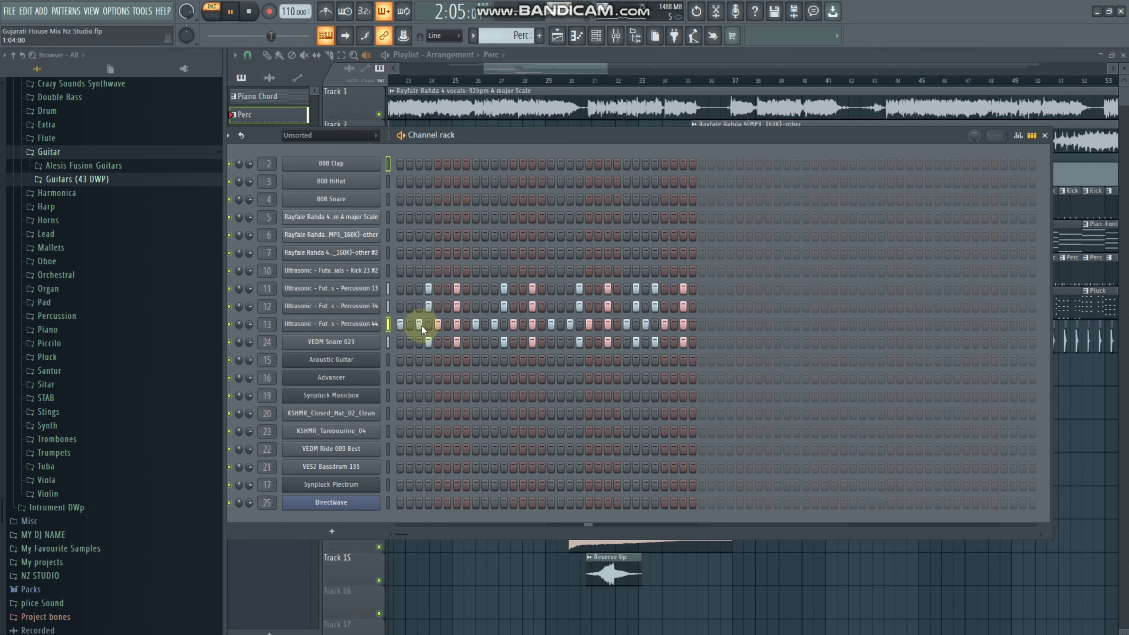
{"action": "mouse_move", "coordinate": [421, 325]}
{"action": "left_mouse_down"}
{"action": "mouse_move", "coordinate": [395, 327]}
{"action": "mouse_move", "coordinate": [548, 322]}
{"action": "left_mouse_up"}
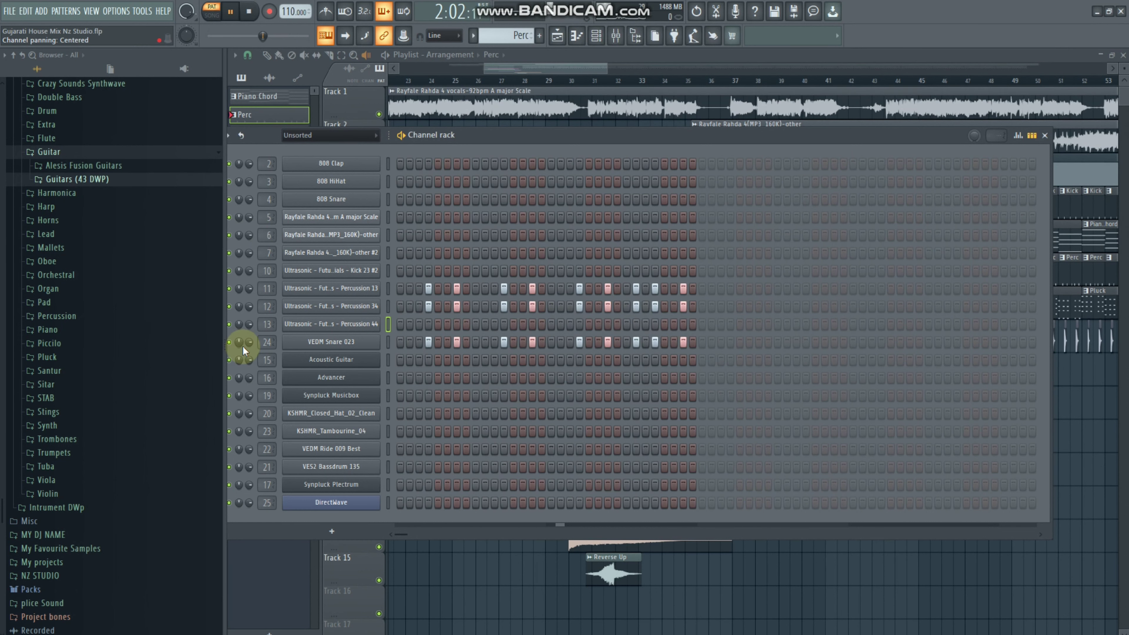
{"action": "left_click", "coordinate": [1052, 140]}
{"action": "key", "text": "space"}
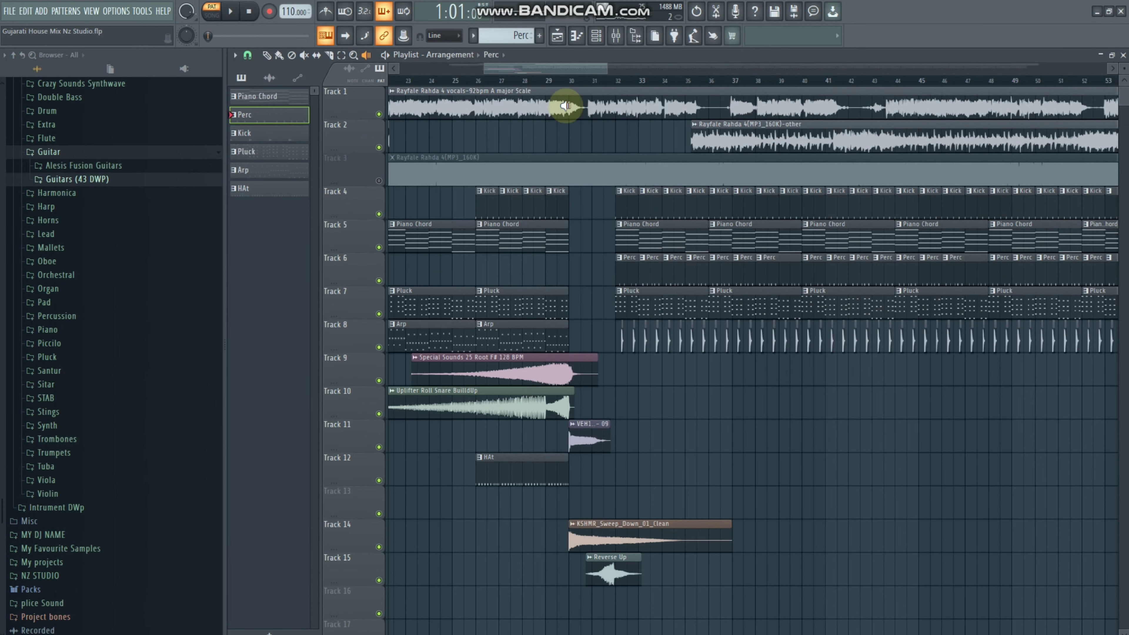
Play the full arrangement from bar 29 to listen to the transition into the drop.
{"action": "scroll", "coordinate": [558, 85], "scroll_direction": "down", "scroll_amount": 3}
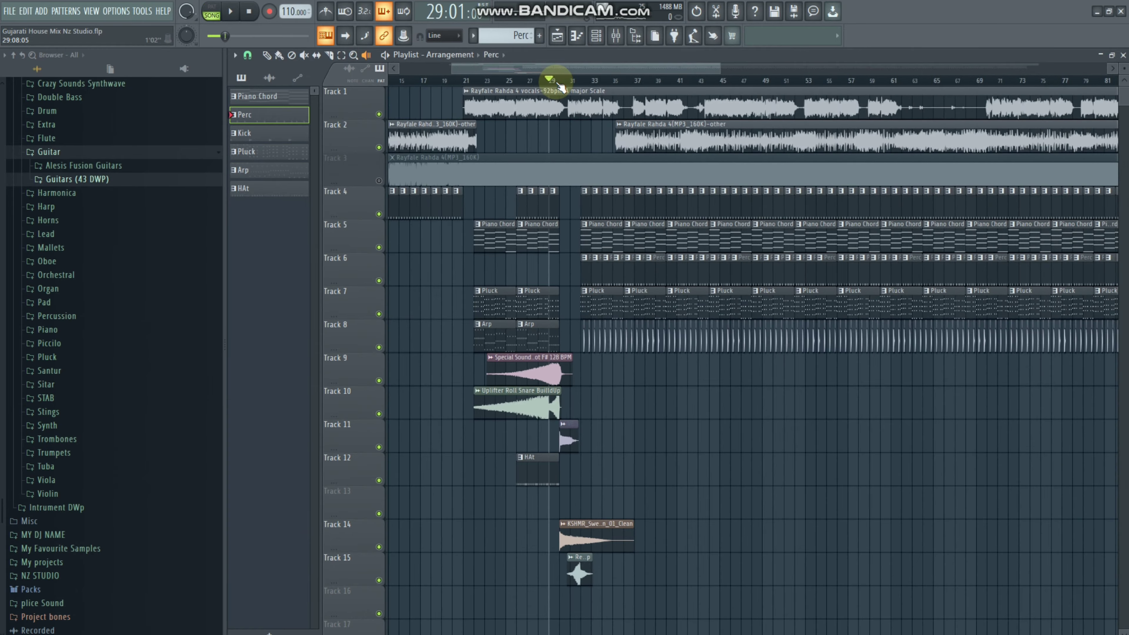
{"action": "key", "text": "space"}
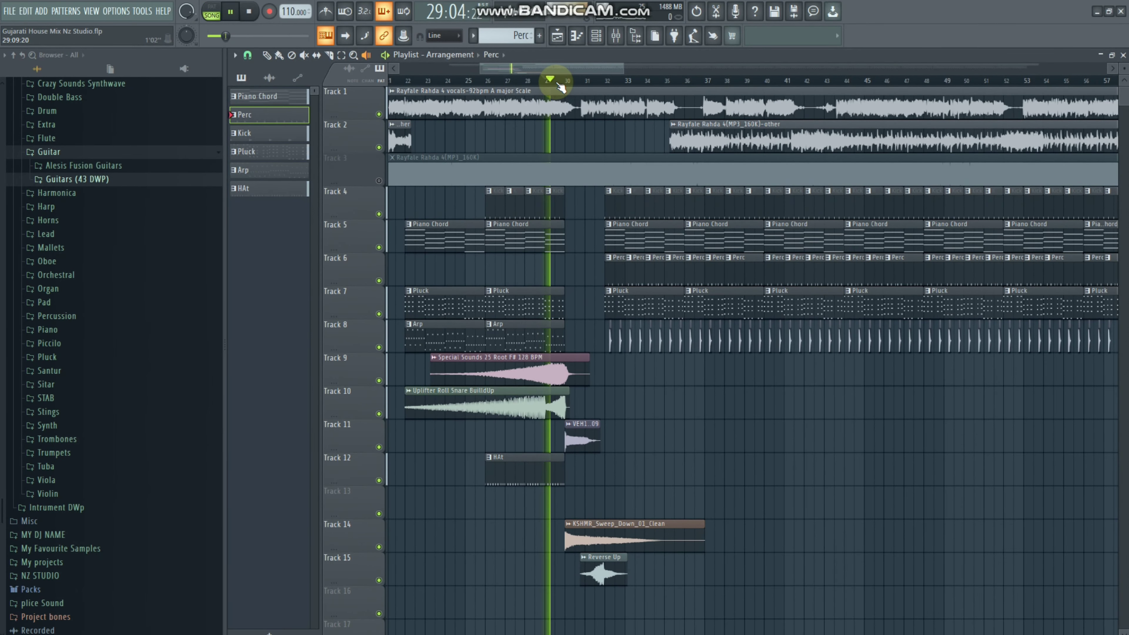
Stop the playback and insert a new empty track above the vocals track.
{"action": "scroll", "coordinate": [561, 86], "scroll_direction": "up", "scroll_amount": 4}
{"action": "scroll", "coordinate": [561, 87], "scroll_direction": "up", "scroll_amount": 1}
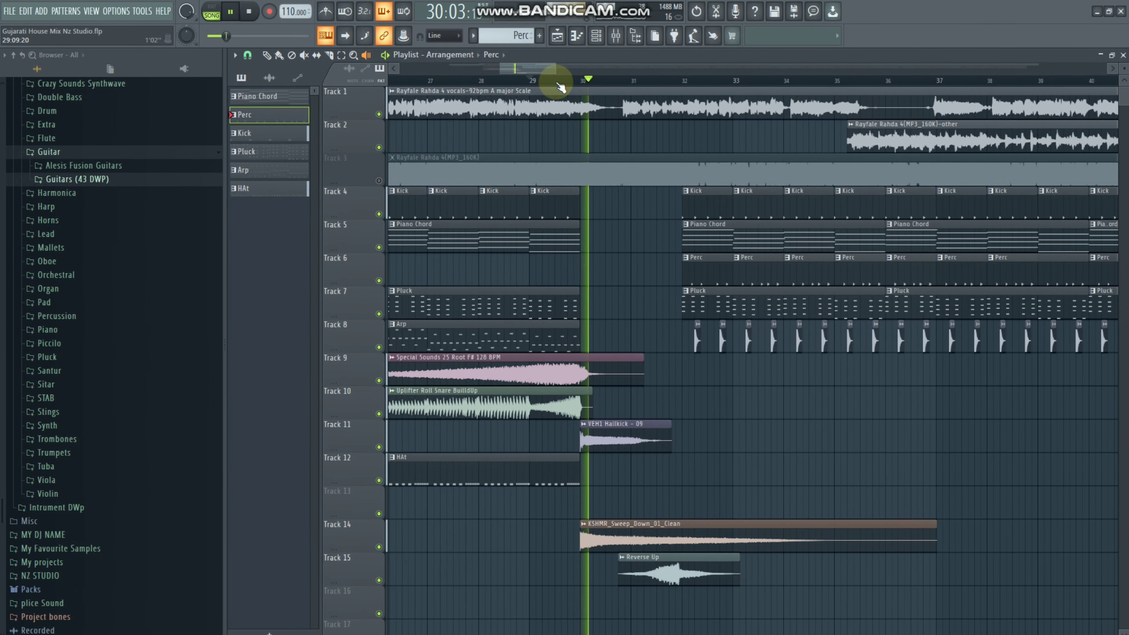
{"action": "key", "text": "space"}
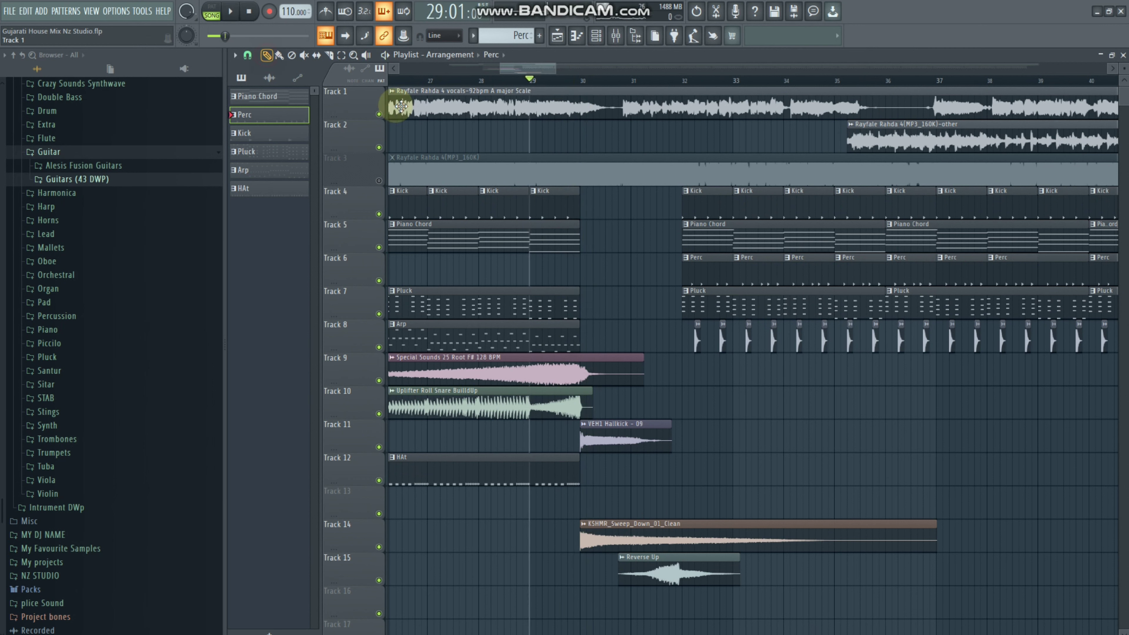
{"action": "right_click", "coordinate": [363, 108]}
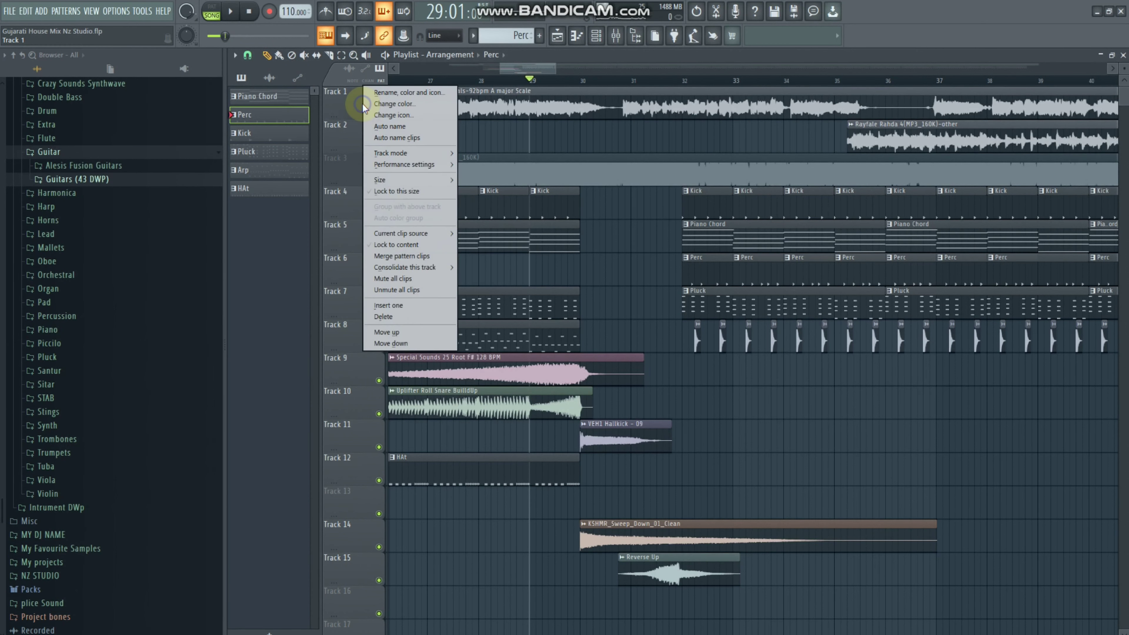
{"action": "left_click", "coordinate": [385, 307]}
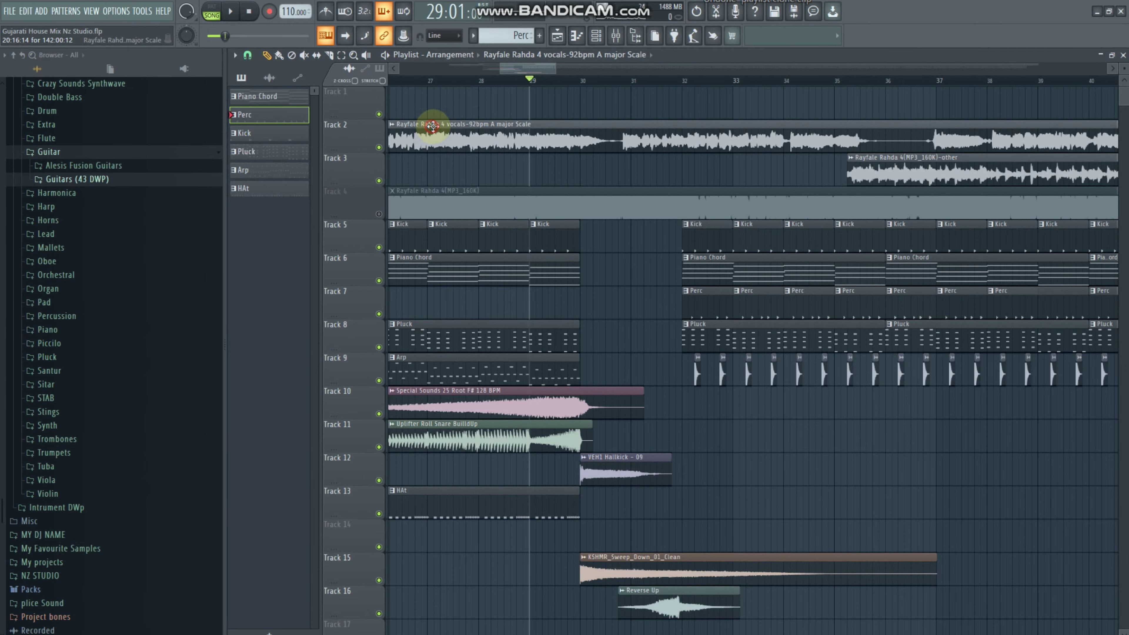
Duplicate the Rayfale Rahda 4 vocals clip onto the empty Track 1, aligned with the original at bar 21.
{"action": "left_click_drag", "start_coordinate": [432, 126], "coordinate": [532, 74]}
{"action": "scroll", "coordinate": [572, 81], "scroll_direction": "up", "scroll_amount": 3}
{"action": "left_click_drag", "start_coordinate": [662, 99], "coordinate": [582, 100]}
{"action": "left_click", "coordinate": [575, 90]}
{"action": "scroll", "coordinate": [570, 83], "scroll_direction": "up", "scroll_amount": 5}
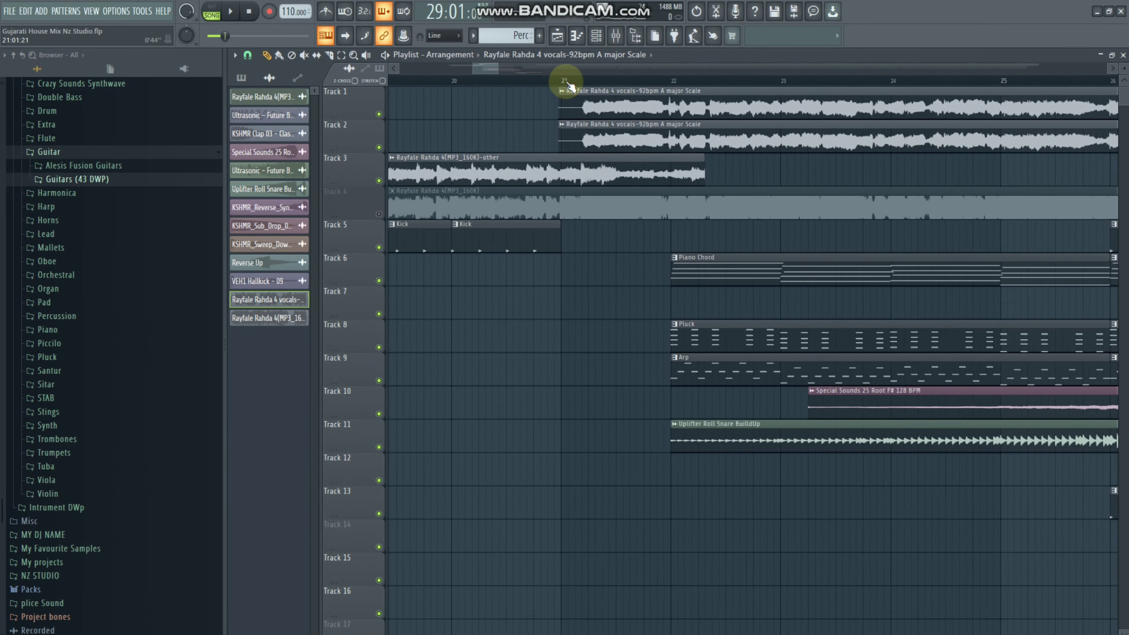
{"action": "scroll", "coordinate": [569, 85], "scroll_direction": "down", "scroll_amount": 3}
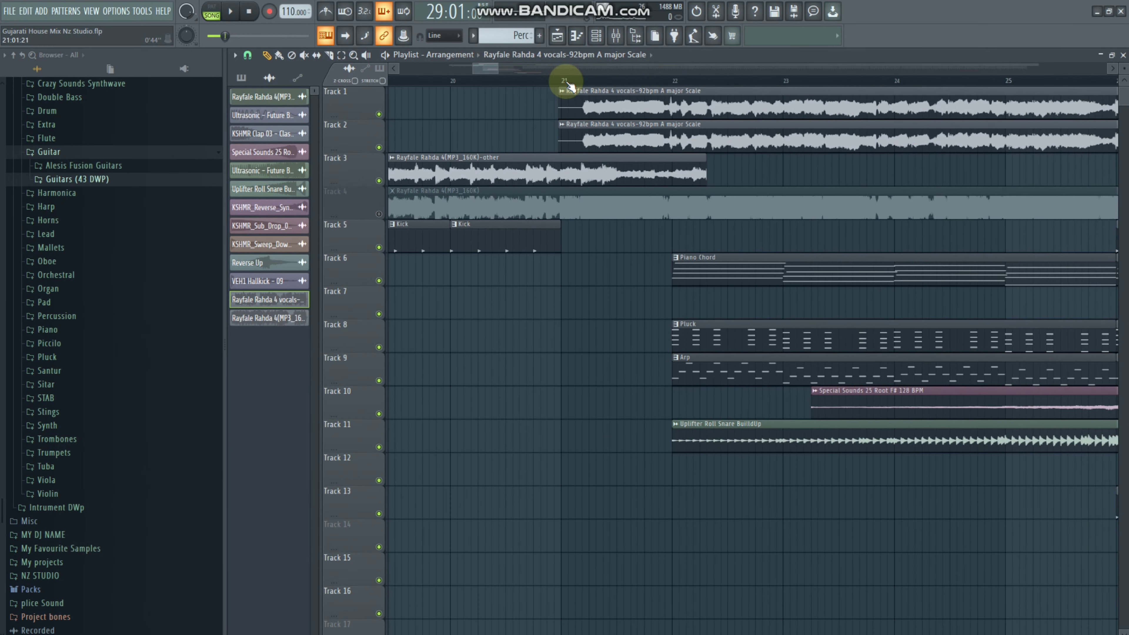
Make the Track 1 vocals clip unique as a sample, saving it as GROSS BEAT VARU MP3.
{"action": "left_click", "coordinate": [561, 91]}
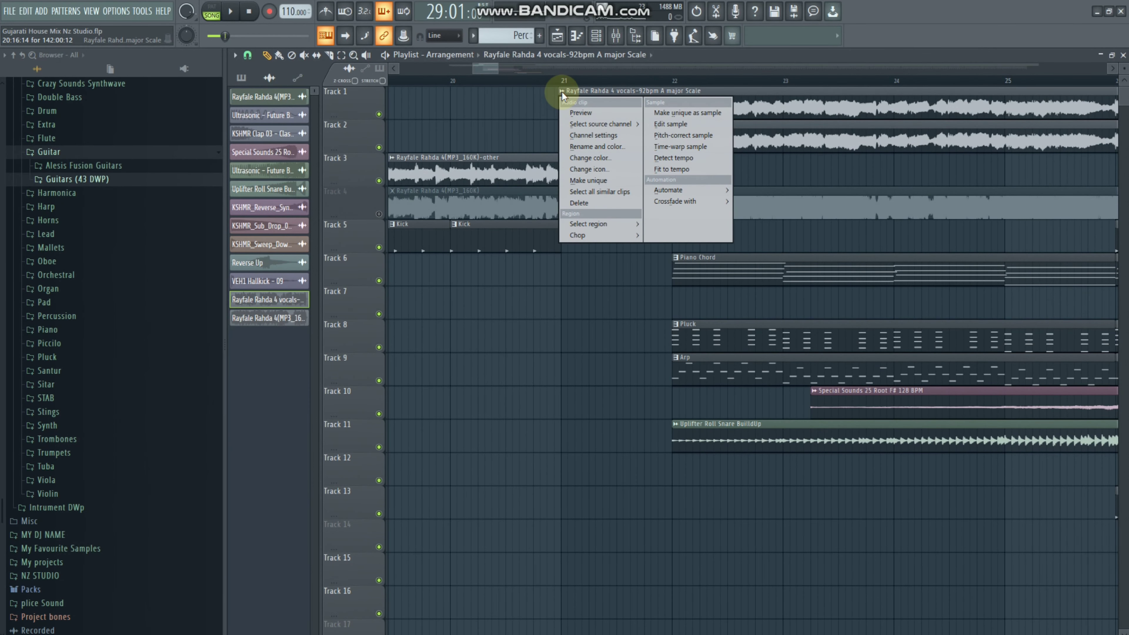
{"action": "left_click", "coordinate": [680, 114]}
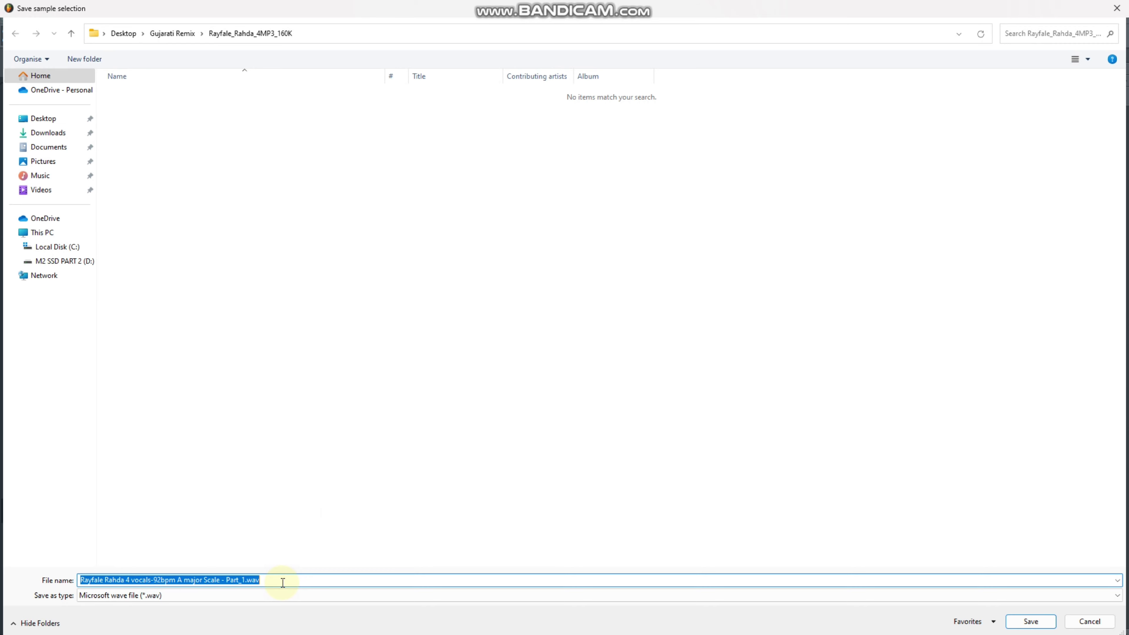
{"action": "type", "text": "GROSS BEAT VARU MP3"}
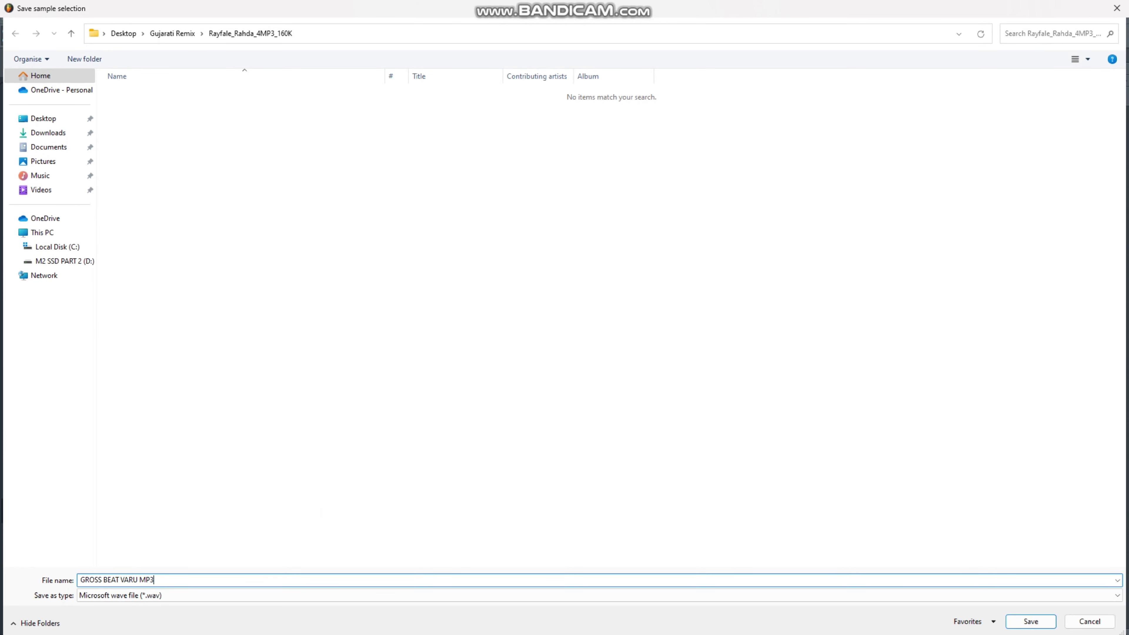
{"action": "key", "text": "Return"}
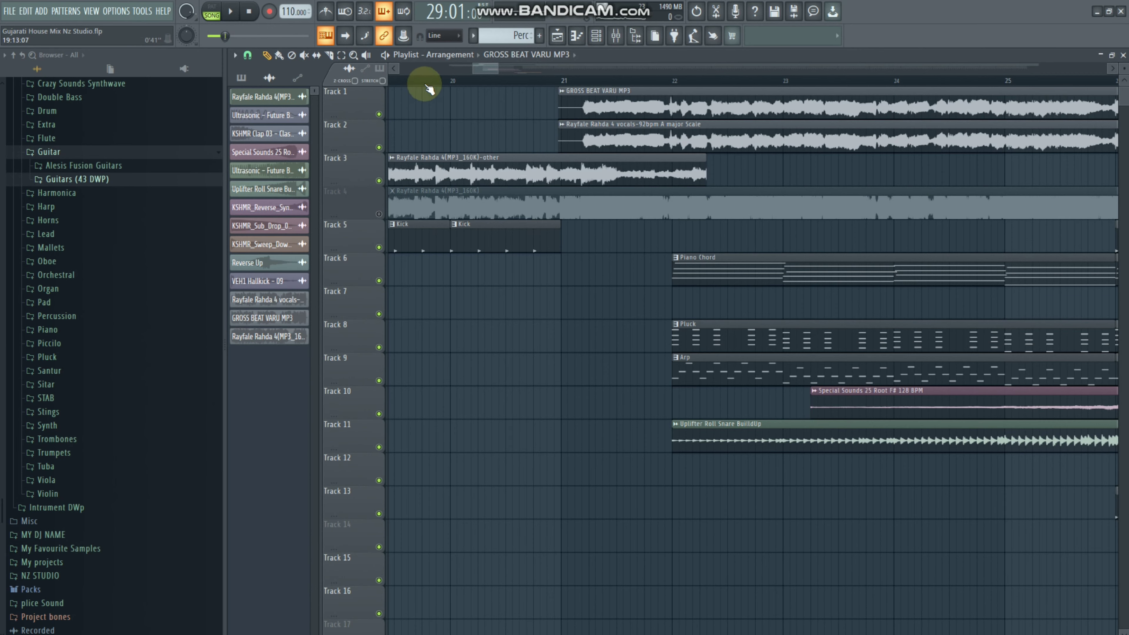
Route the GROSS BEAT VARU MP3 channel to free mixer track 26 and close its channel settings.
{"action": "scroll", "coordinate": [421, 87], "scroll_direction": "down", "scroll_amount": 3}
{"action": "double_click", "coordinate": [540, 90]}
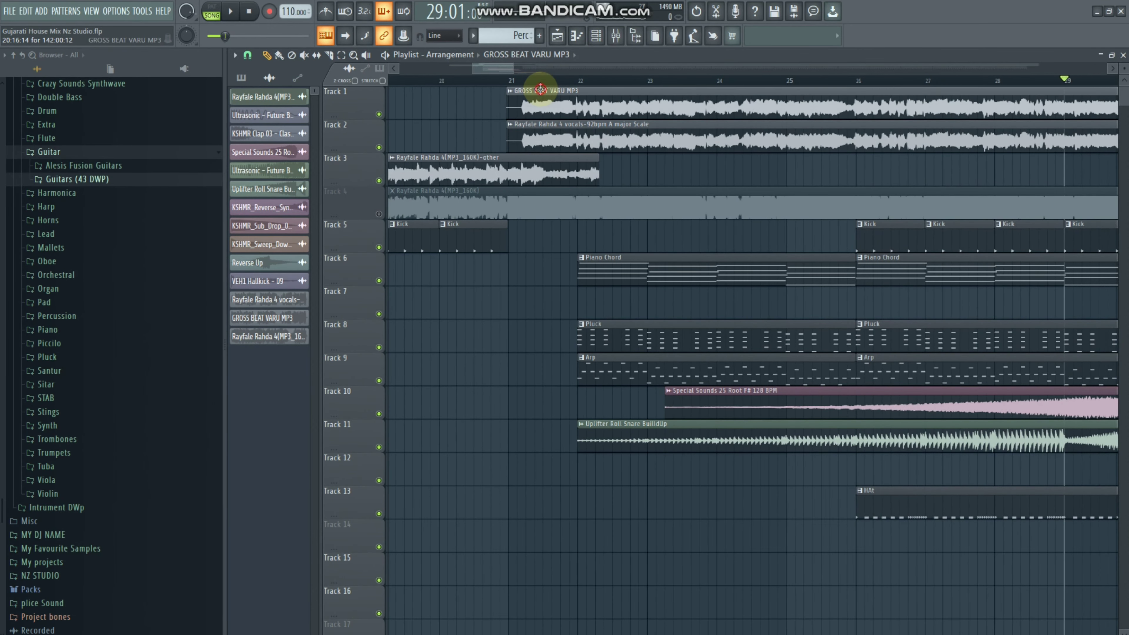
{"action": "key", "text": "ctrl+l"}
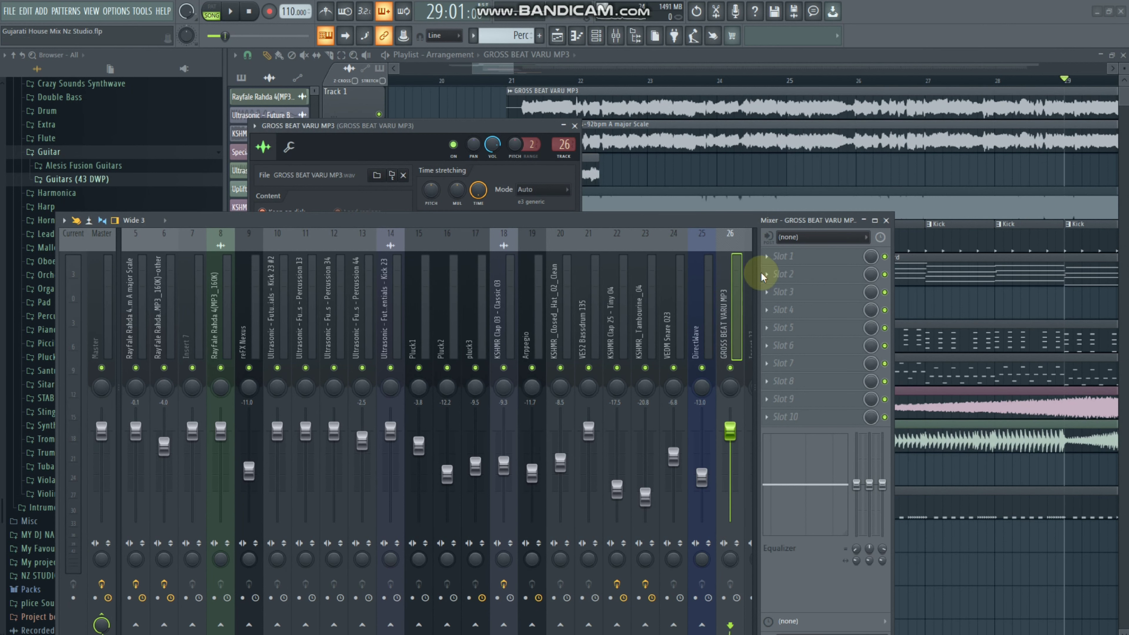
{"action": "left_click_drag", "start_coordinate": [675, 228], "coordinate": [565, 215]}
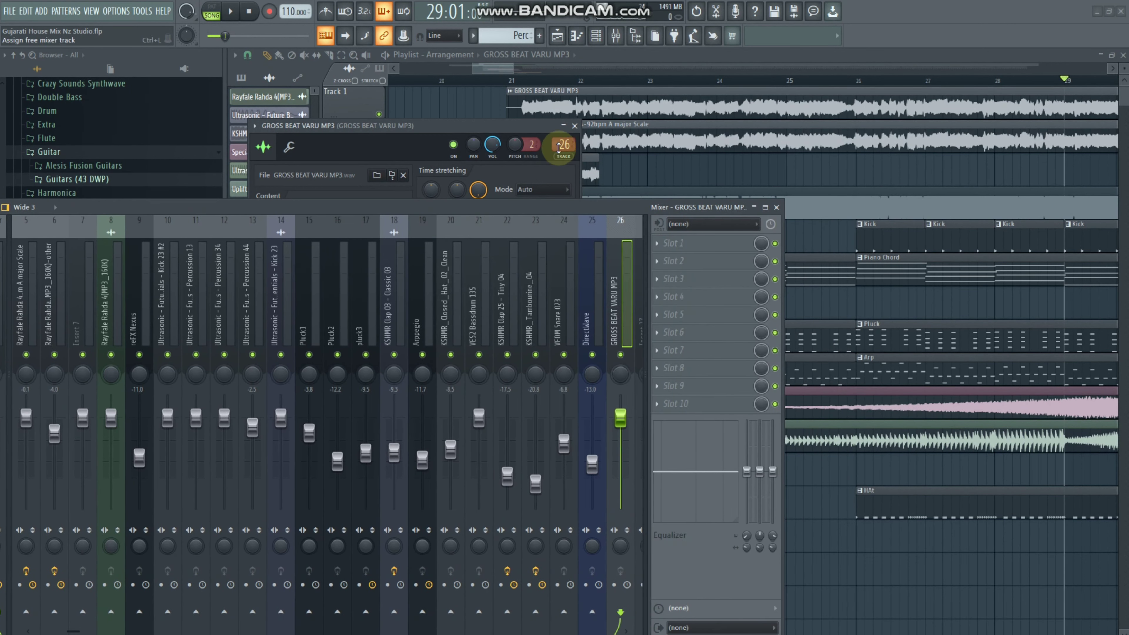
{"action": "left_click", "coordinate": [575, 126]}
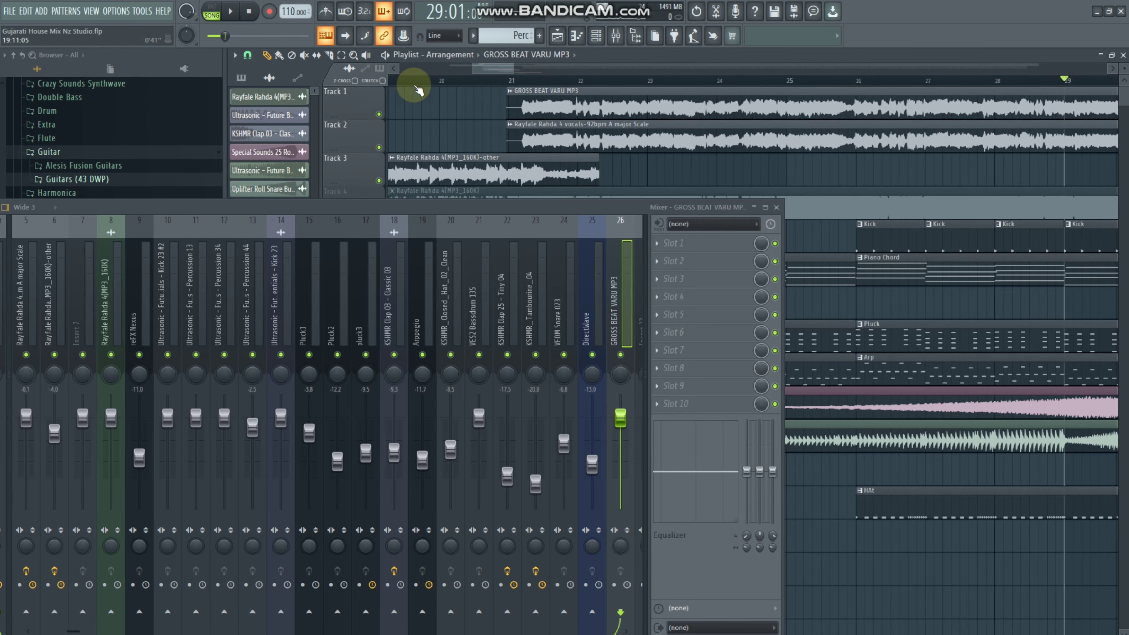
Play the arrangement from bar 29 while toggling the mute of the GROSS BEAT VARU MP3 mixer track to check its routing.
{"action": "scroll", "coordinate": [429, 83], "scroll_direction": "down", "scroll_amount": 3}
{"action": "scroll", "coordinate": [527, 83], "scroll_direction": "down", "scroll_amount": 4}
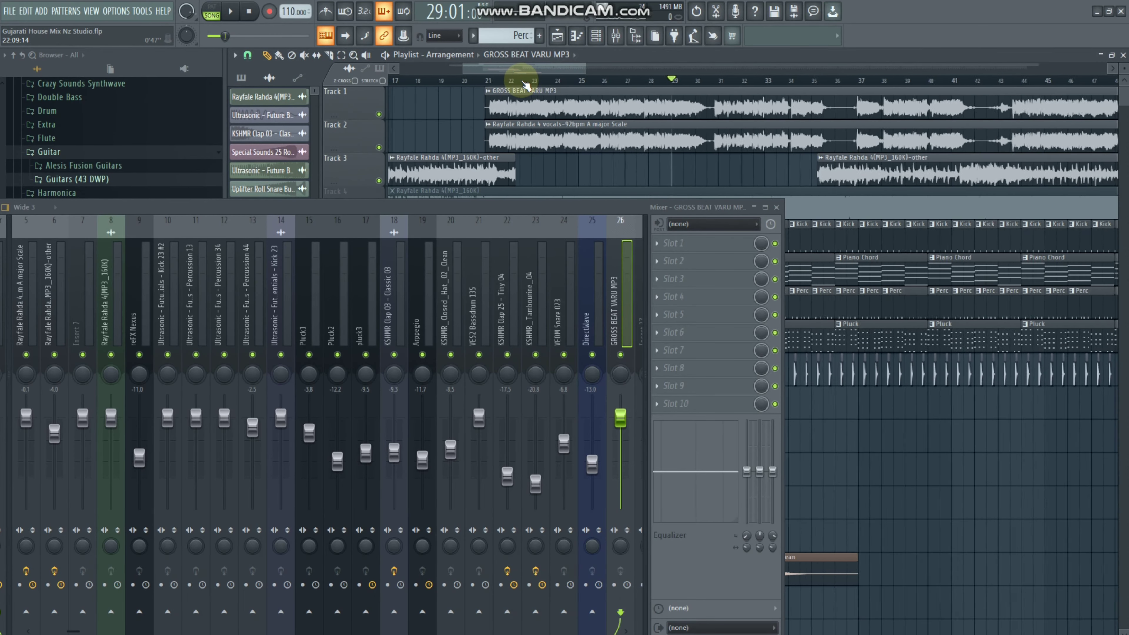
{"action": "scroll", "coordinate": [626, 89], "scroll_direction": "up", "scroll_amount": 3}
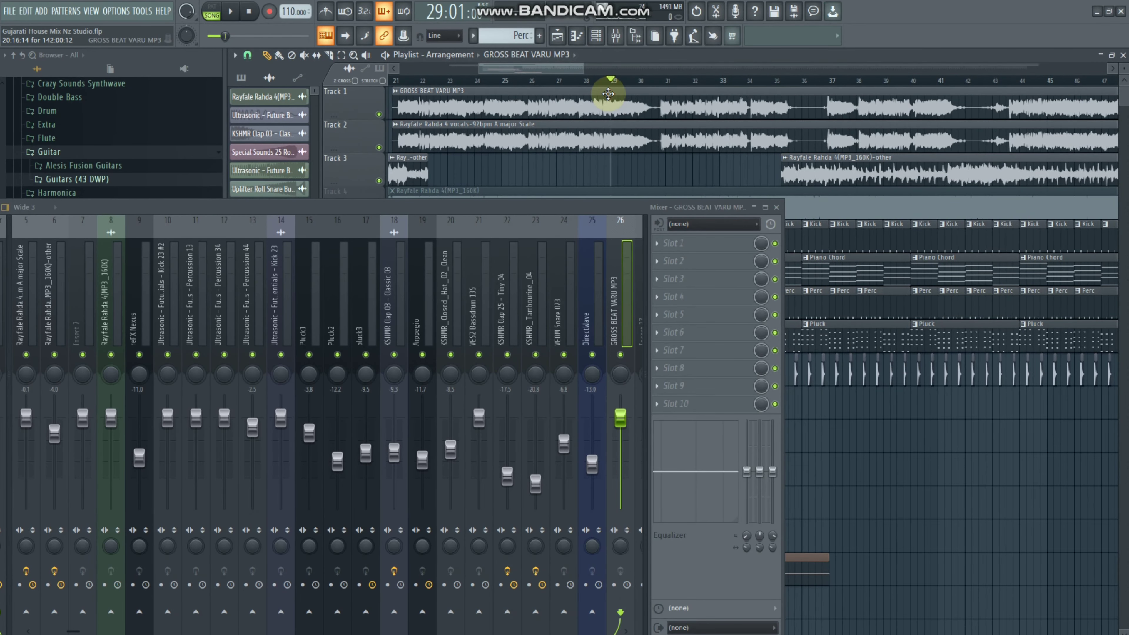
{"action": "key", "text": "space"}
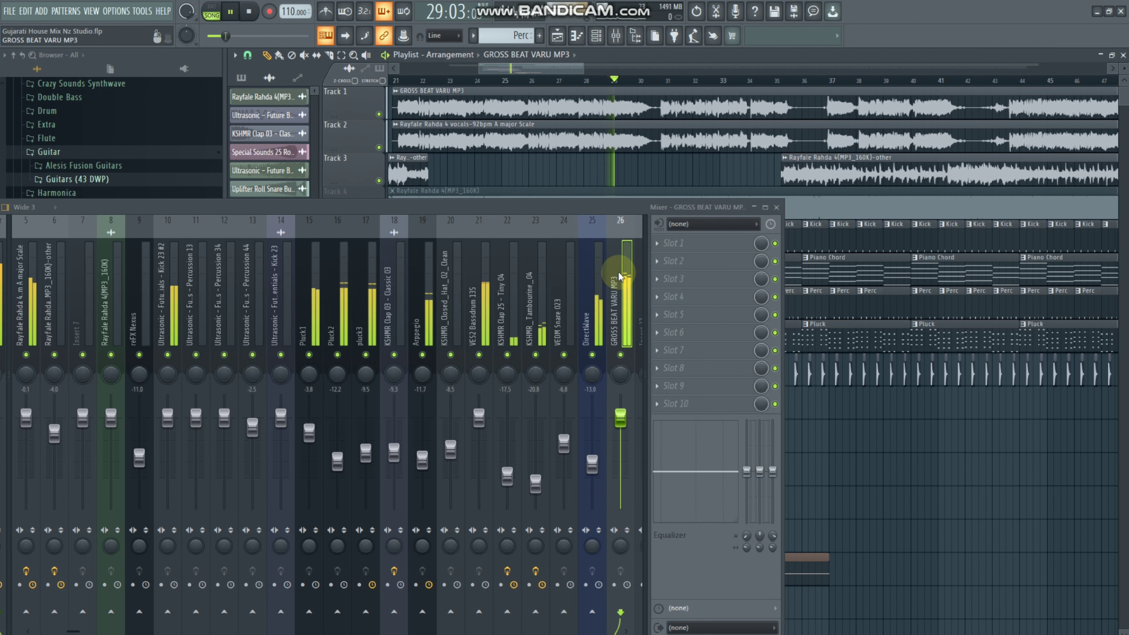
{"action": "key", "text": "space"}
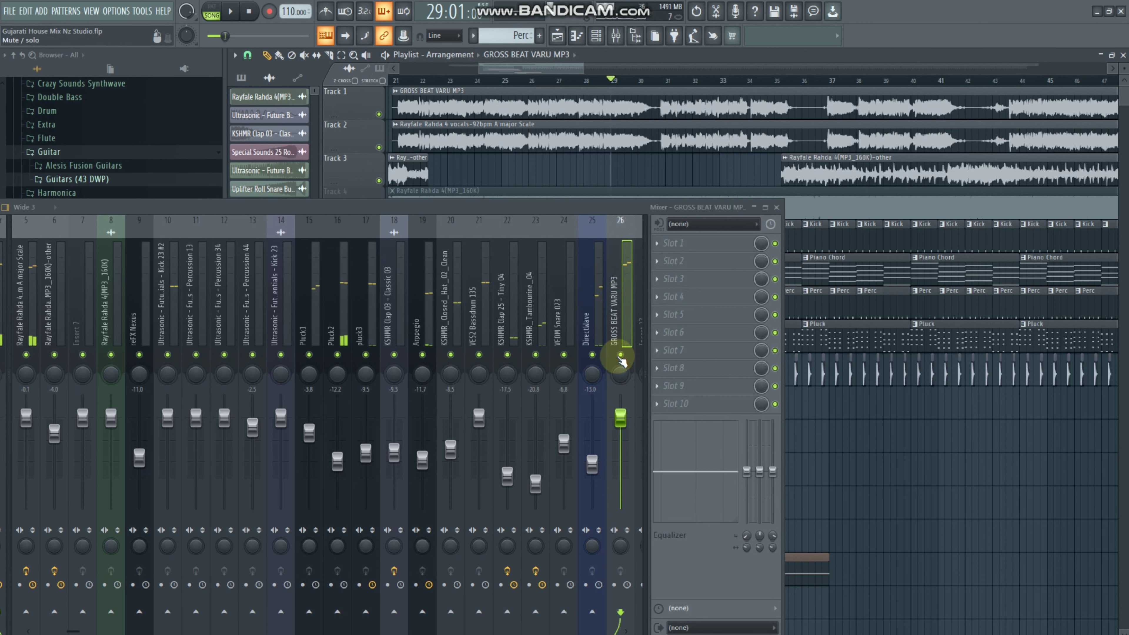
{"action": "key", "text": "space"}
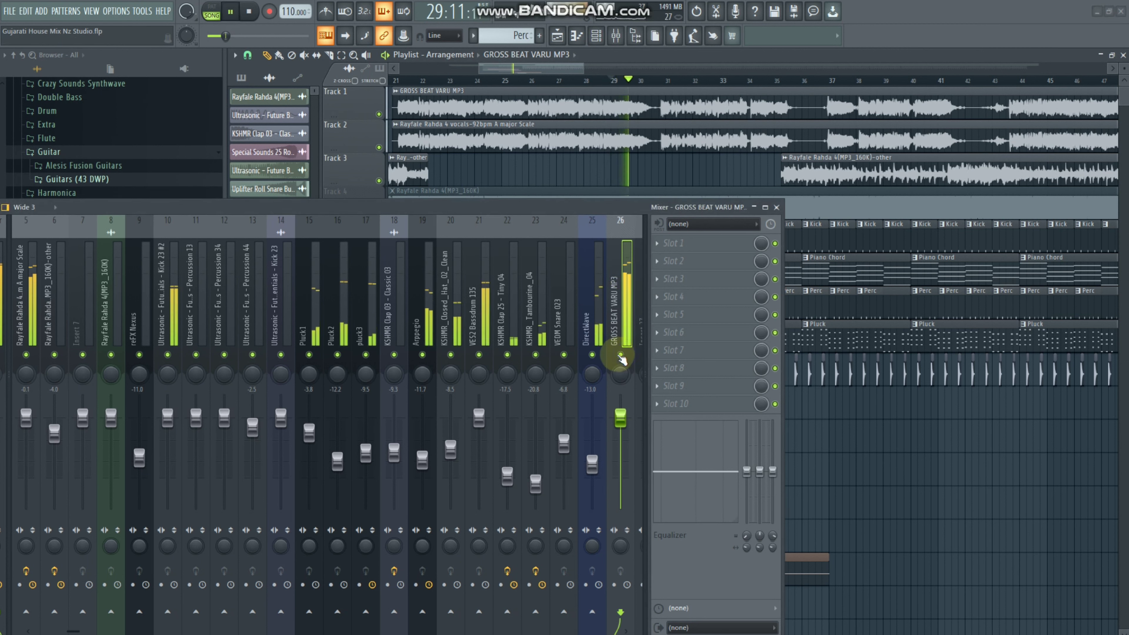
{"action": "left_click", "coordinate": [620, 355]}
{"action": "left_click", "coordinate": [620, 354]}
{"action": "left_click", "coordinate": [621, 354]}
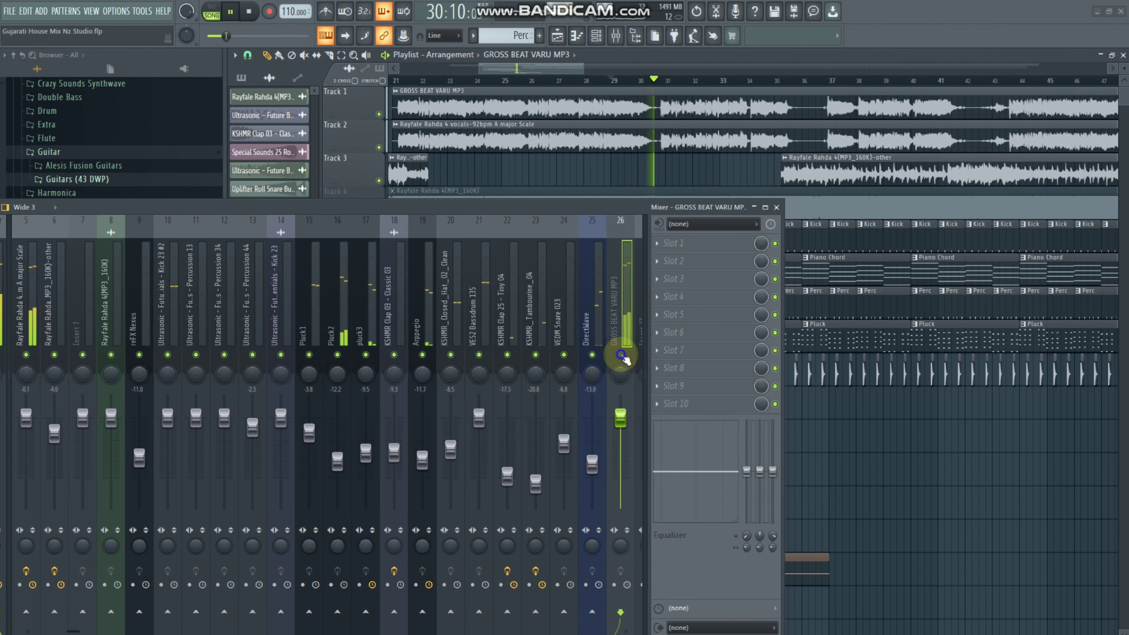
{"action": "left_click", "coordinate": [621, 355]}
{"action": "key", "text": "space"}
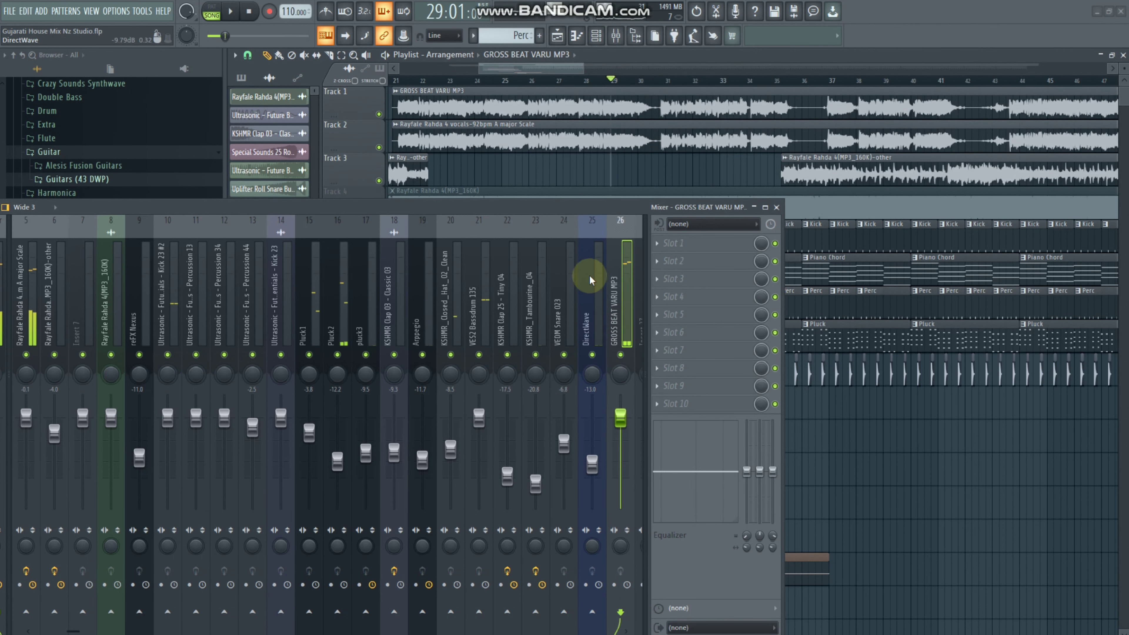
Move and widen the mixer window and switch its layout to Wide alt.
{"action": "left_click_drag", "start_coordinate": [529, 207], "coordinate": [640, 84]}
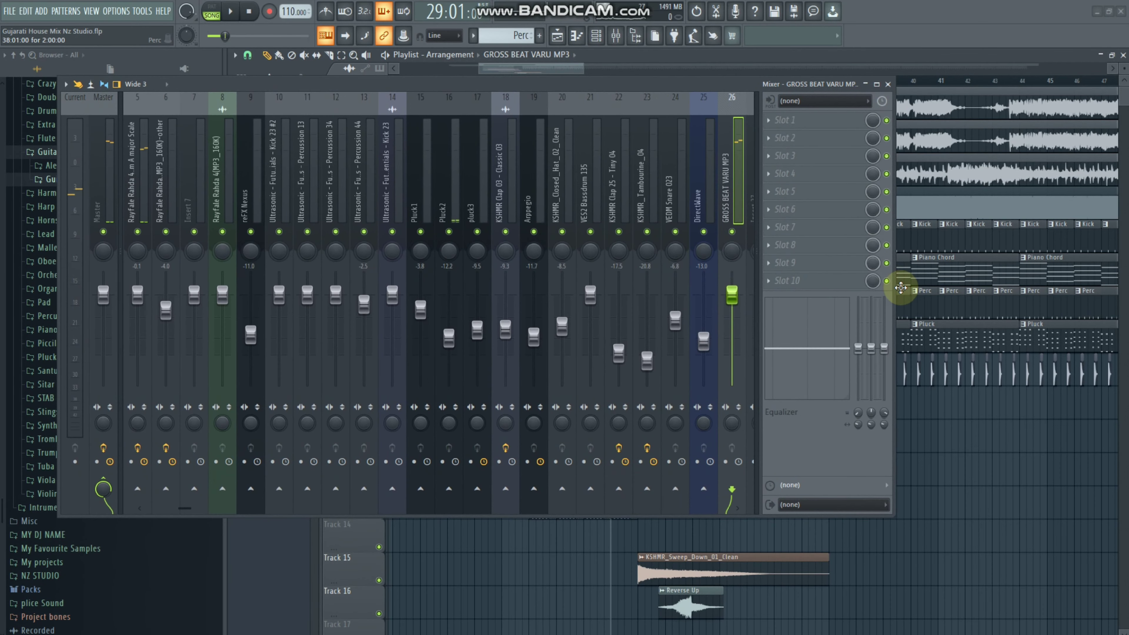
{"action": "left_click_drag", "start_coordinate": [894, 288], "coordinate": [984, 278]}
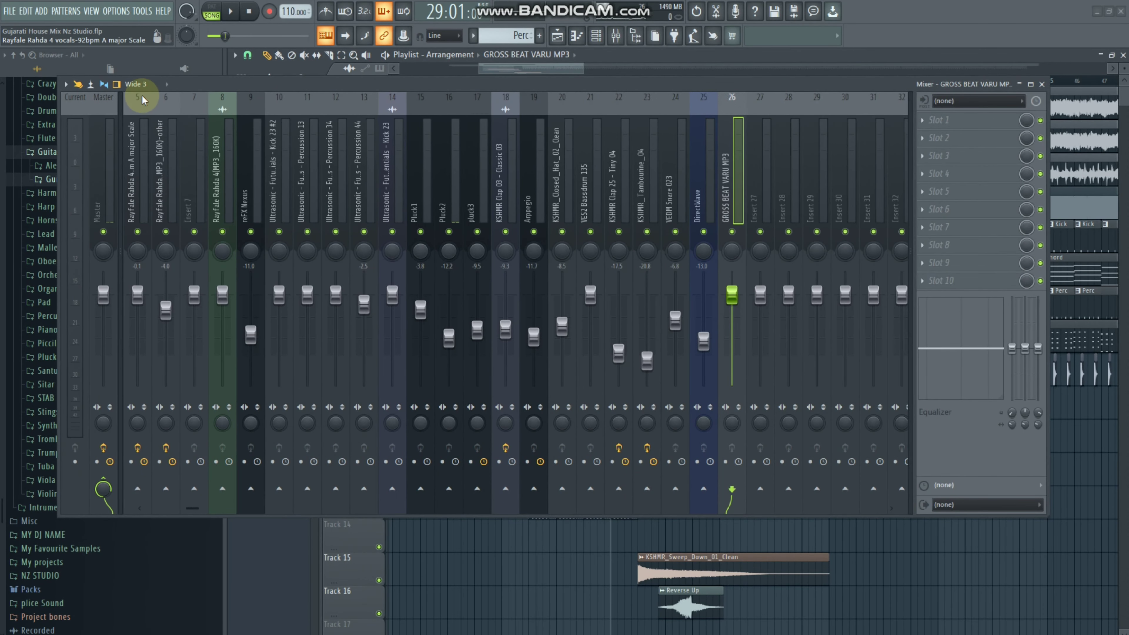
{"action": "left_click", "coordinate": [135, 85]}
{"action": "left_click", "coordinate": [145, 170]}
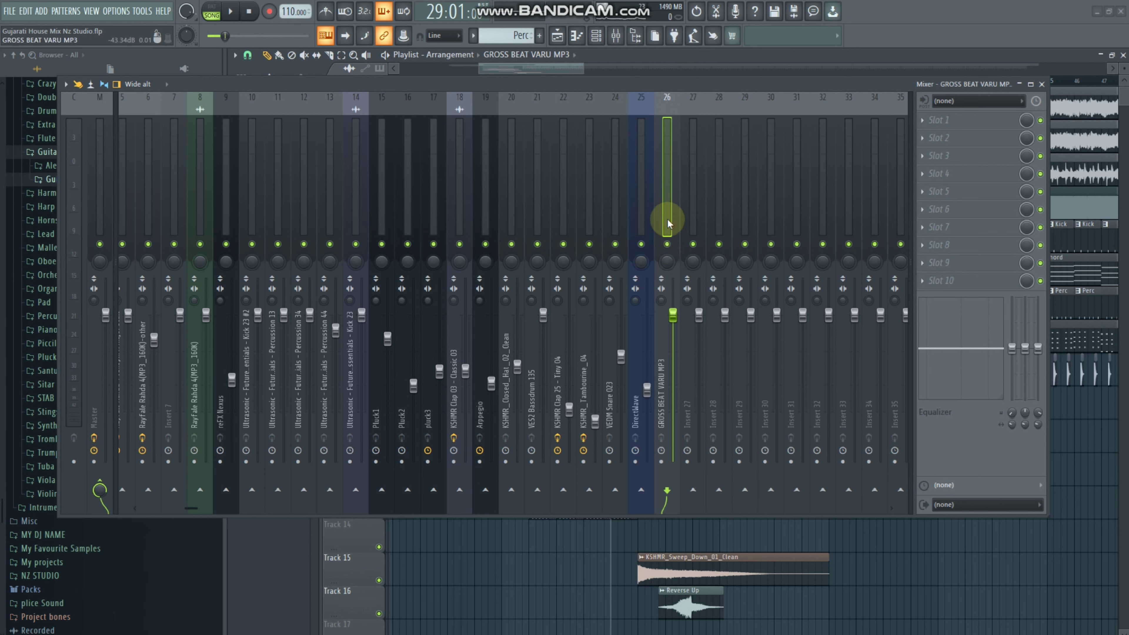
Load Gross Beat into slot 1 of the GROSS BEAT VARU MP3 mixer track and collapse the mixer window.
{"action": "left_click", "coordinate": [933, 120]}
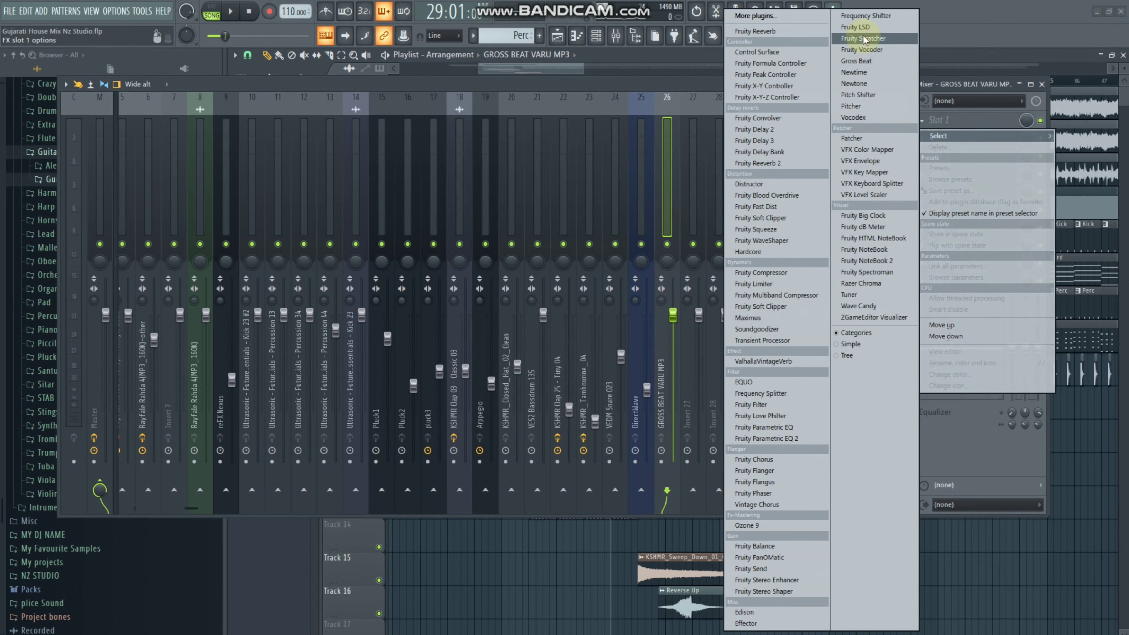
{"action": "left_click", "coordinate": [854, 61]}
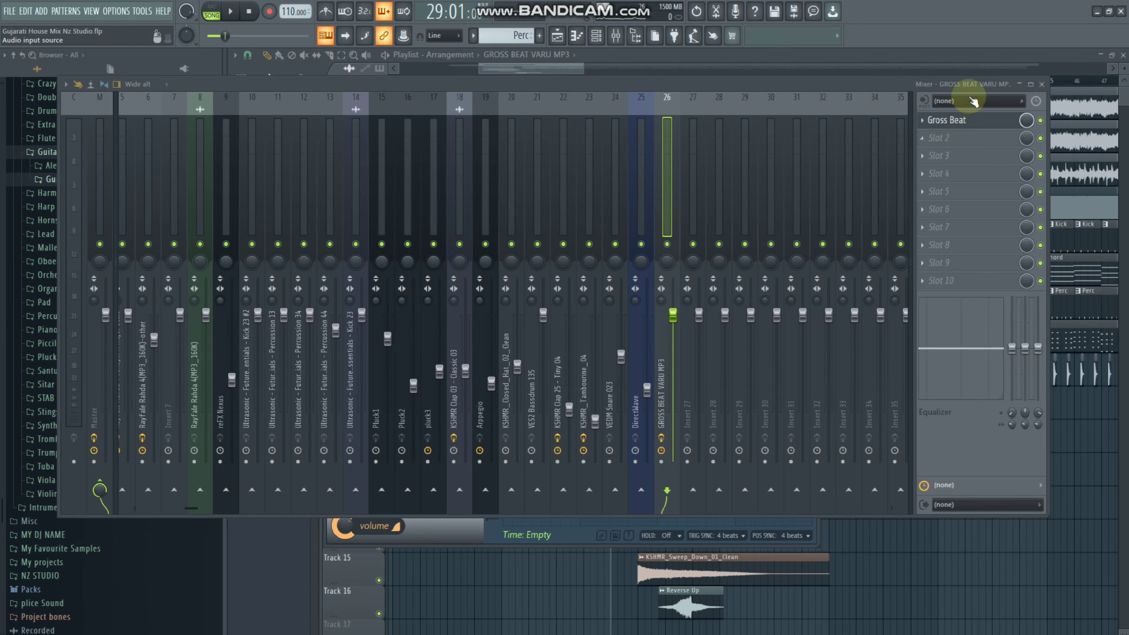
{"action": "left_click", "coordinate": [1019, 83]}
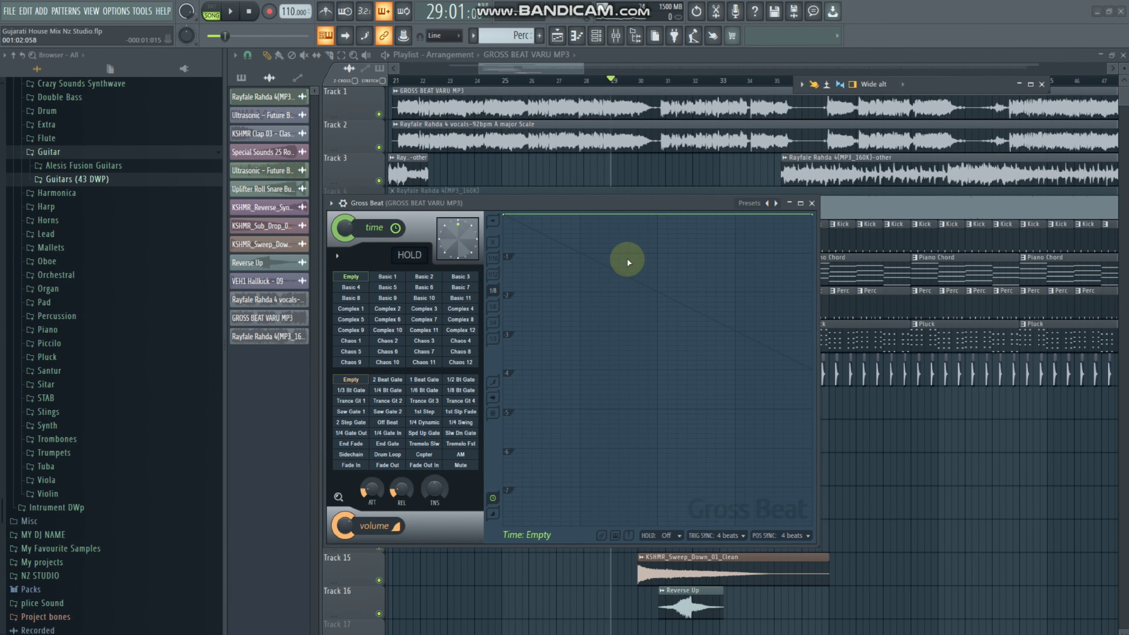
{"action": "left_click_drag", "start_coordinate": [586, 203], "coordinate": [489, 182]}
Briefly play the arrangement, and solo Track 1 with the GROSS BEAT VARU MP3 clip in the playlist.
{"action": "key", "text": "space"}
{"action": "key", "text": "space"}
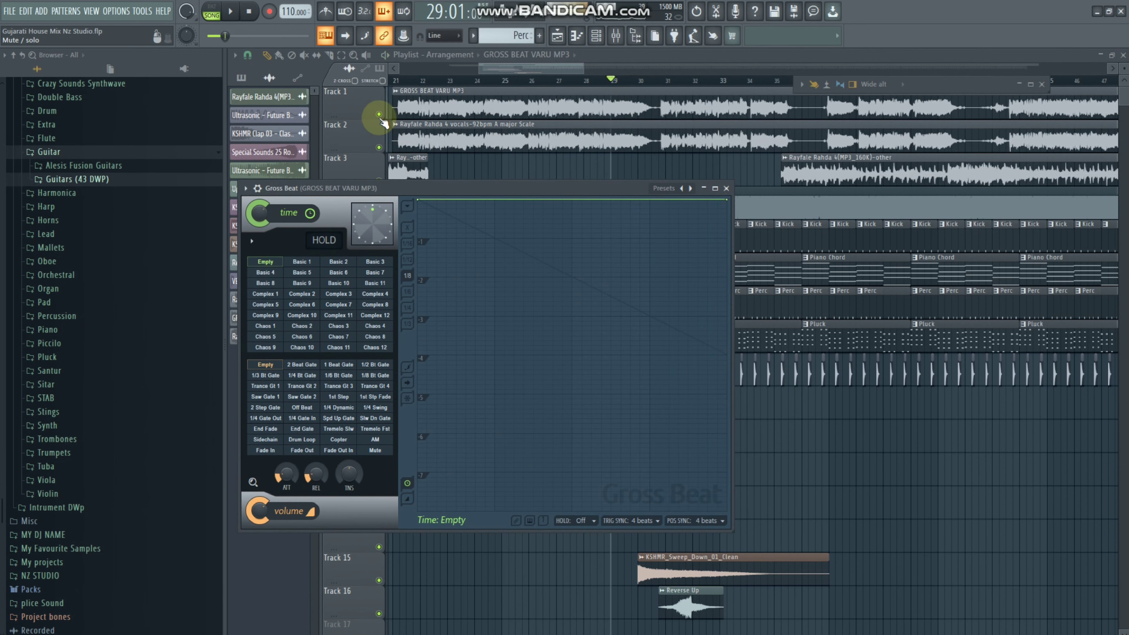
{"action": "right_click", "coordinate": [373, 111]}
{"action": "right_click", "coordinate": [350, 112]}
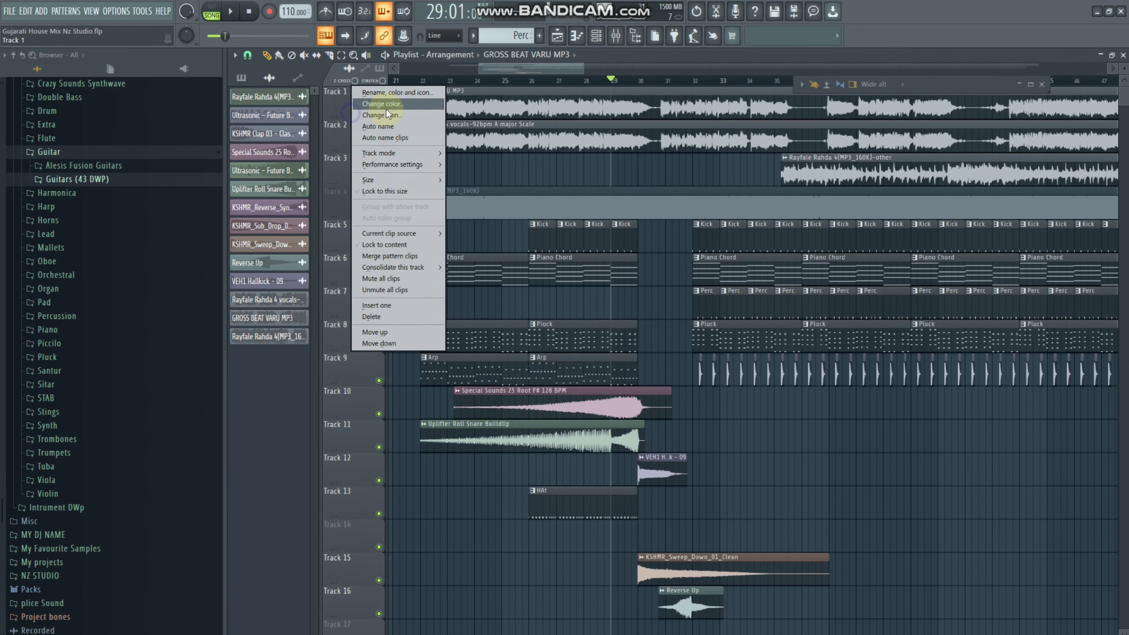
{"action": "right_click", "coordinate": [339, 110]}
{"action": "left_click", "coordinate": [337, 114]}
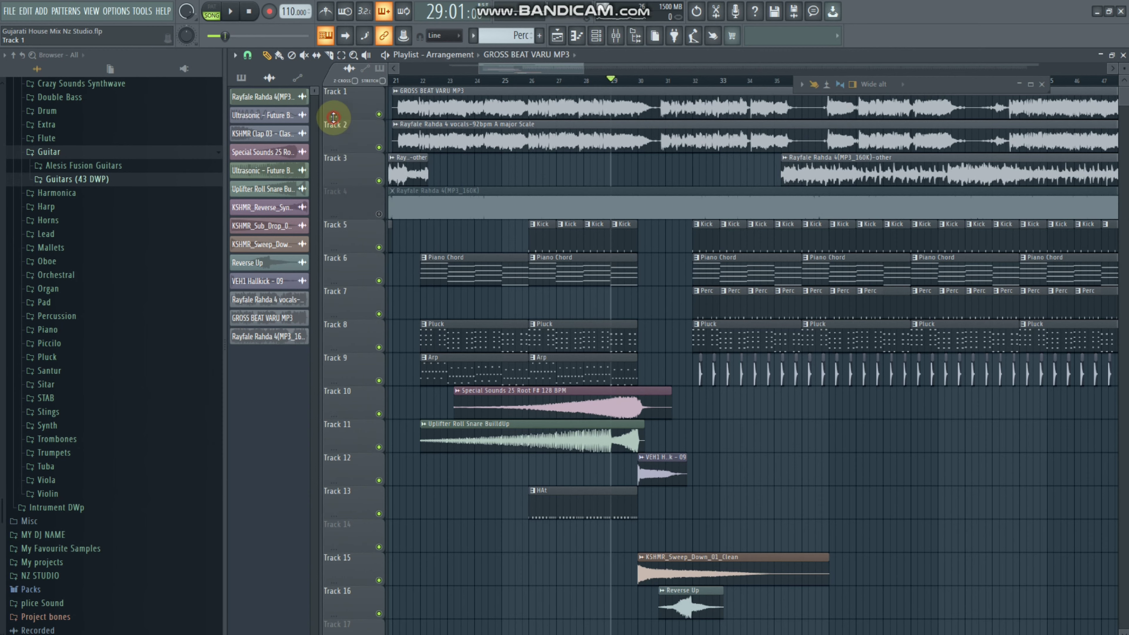
{"action": "right_click", "coordinate": [379, 114]}
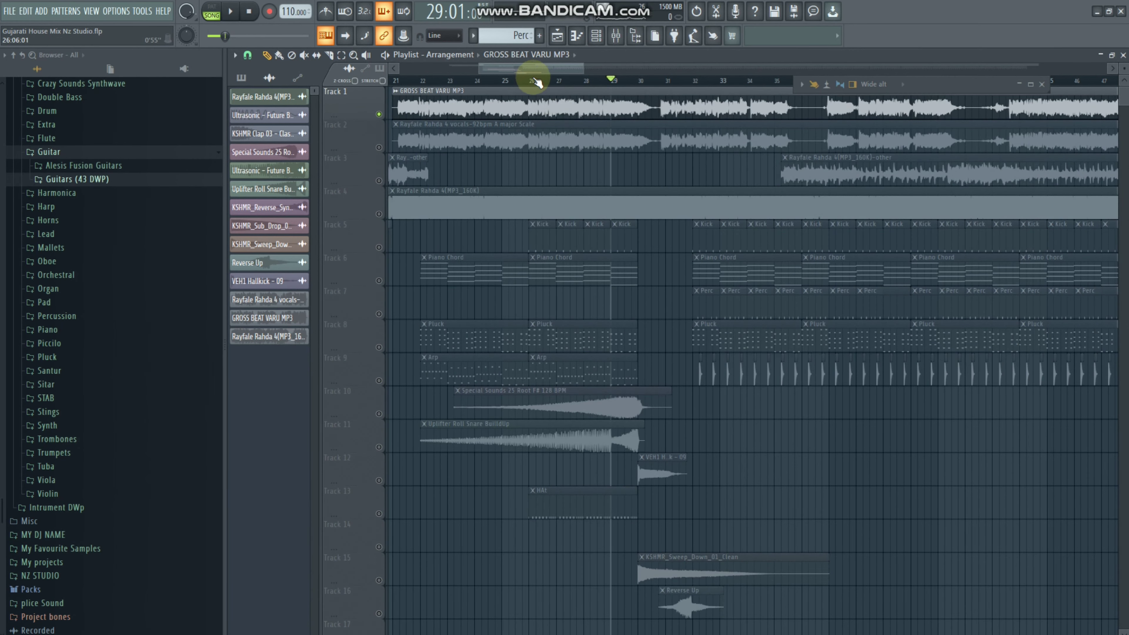
Play the soloed GROSS BEAT VARU MP3 clip from bar 29 to listen to the vocals leading past bar 30.
{"action": "left_click_drag", "start_coordinate": [526, 87], "coordinate": [574, 87]}
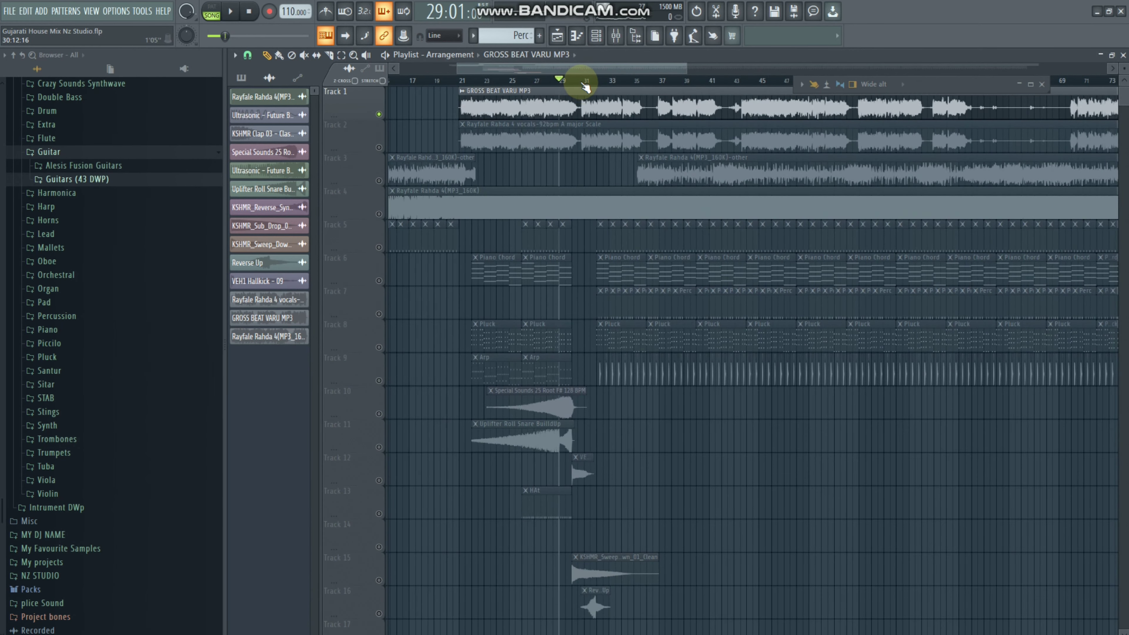
{"action": "scroll", "coordinate": [582, 85], "scroll_direction": "up", "scroll_amount": 6}
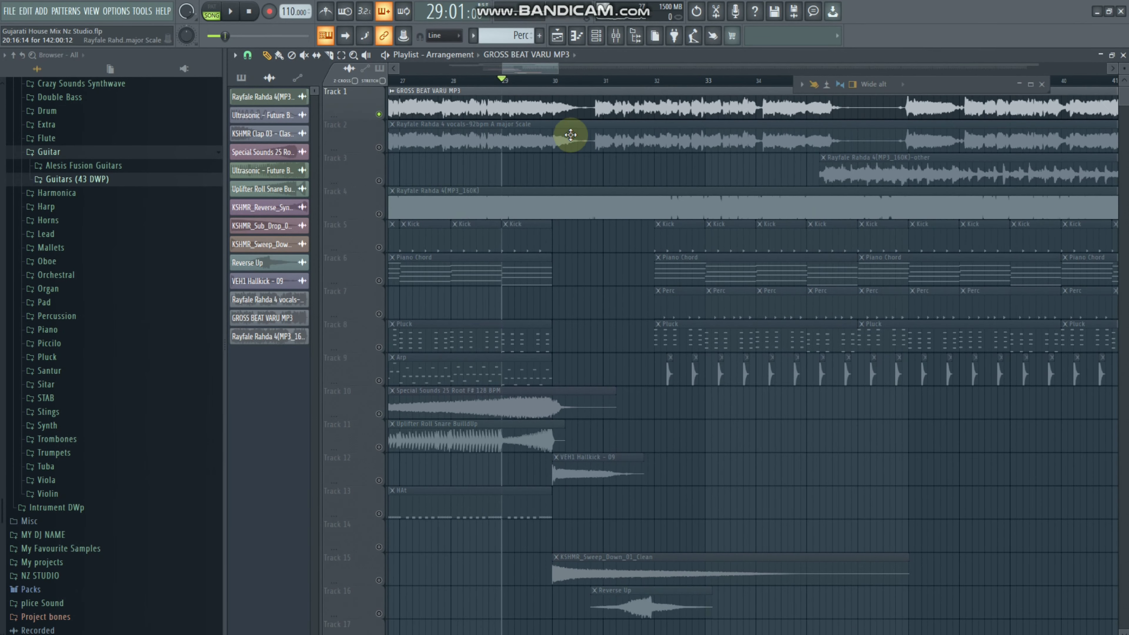
{"action": "scroll", "coordinate": [540, 80], "scroll_direction": "up", "scroll_amount": 4}
{"action": "key", "text": "space"}
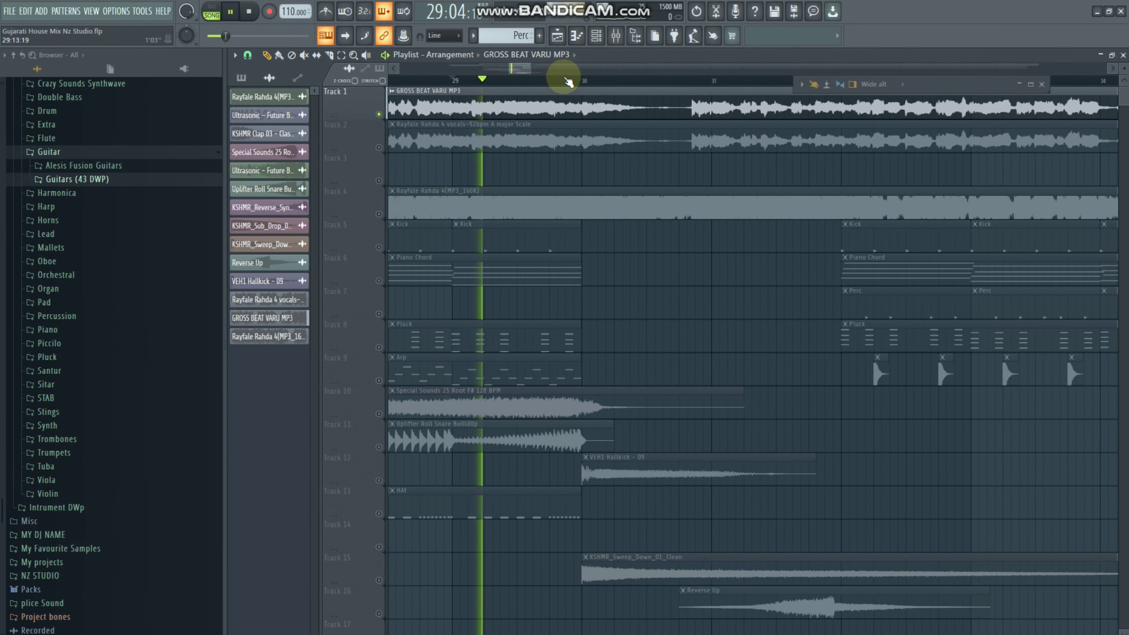
{"action": "scroll", "coordinate": [603, 73], "scroll_direction": "left", "scroll_amount": 2}
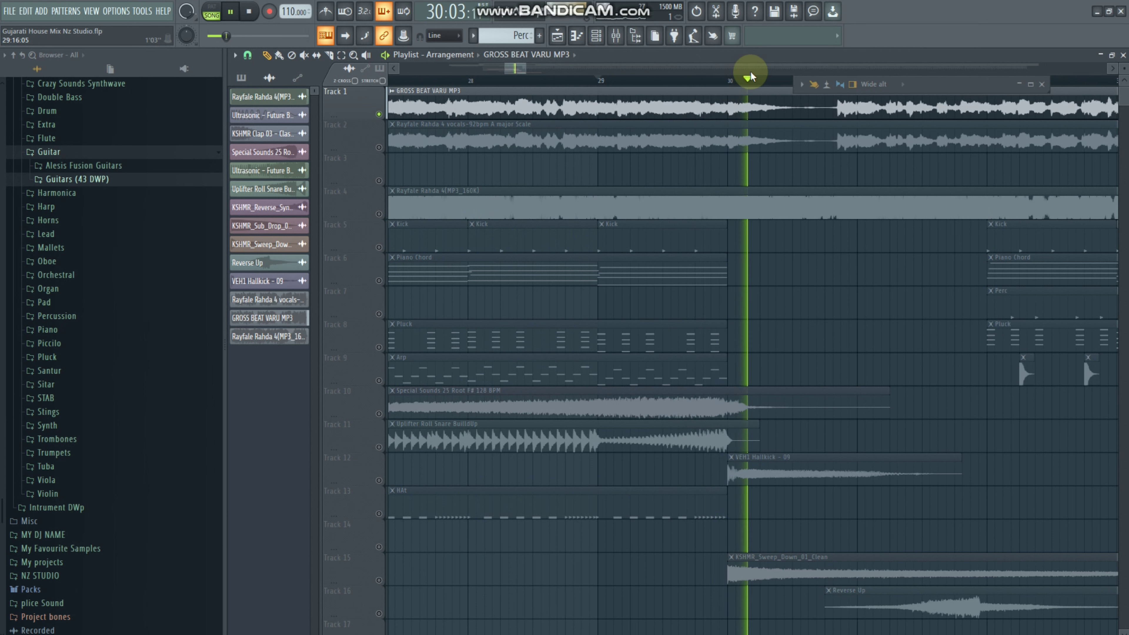
Expand the mixer and briefly play the soloed clip to check its level on the GROSS BEAT VARU MP3 track.
{"action": "scroll", "coordinate": [719, 83], "scroll_direction": "up", "scroll_amount": 2}
{"action": "key", "text": "space"}
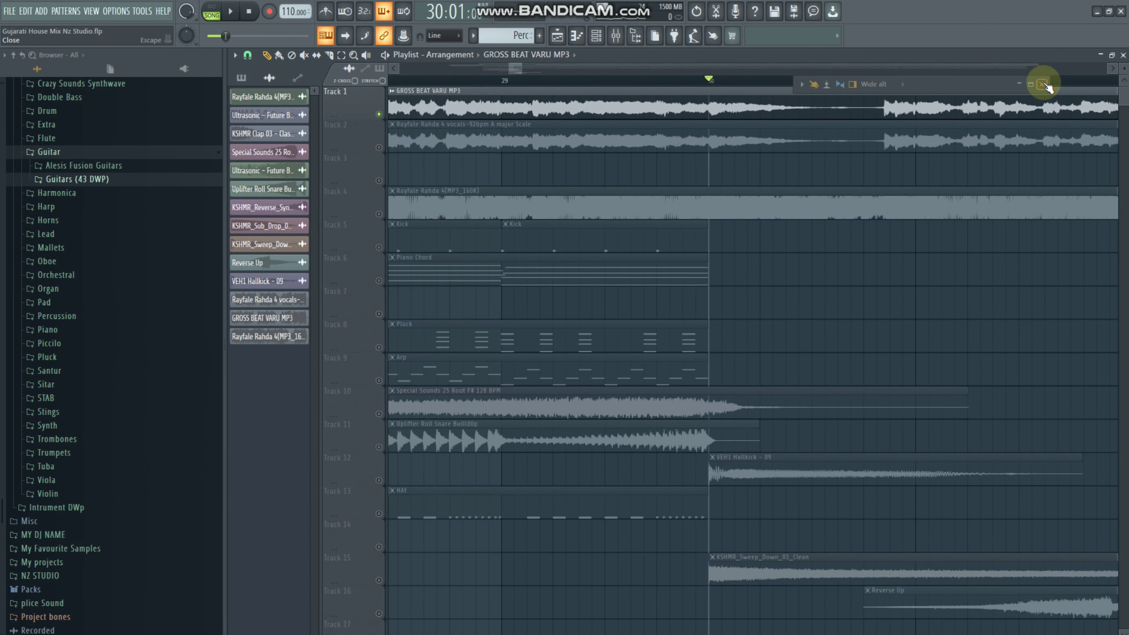
{"action": "double_click", "coordinate": [956, 87]}
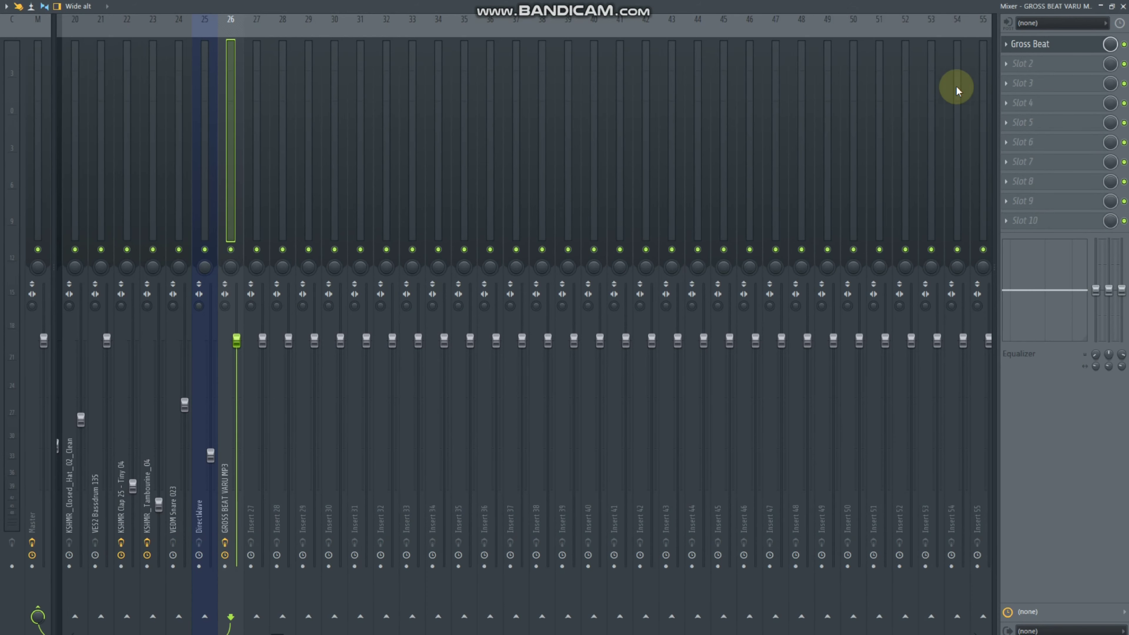
{"action": "key", "text": "space"}
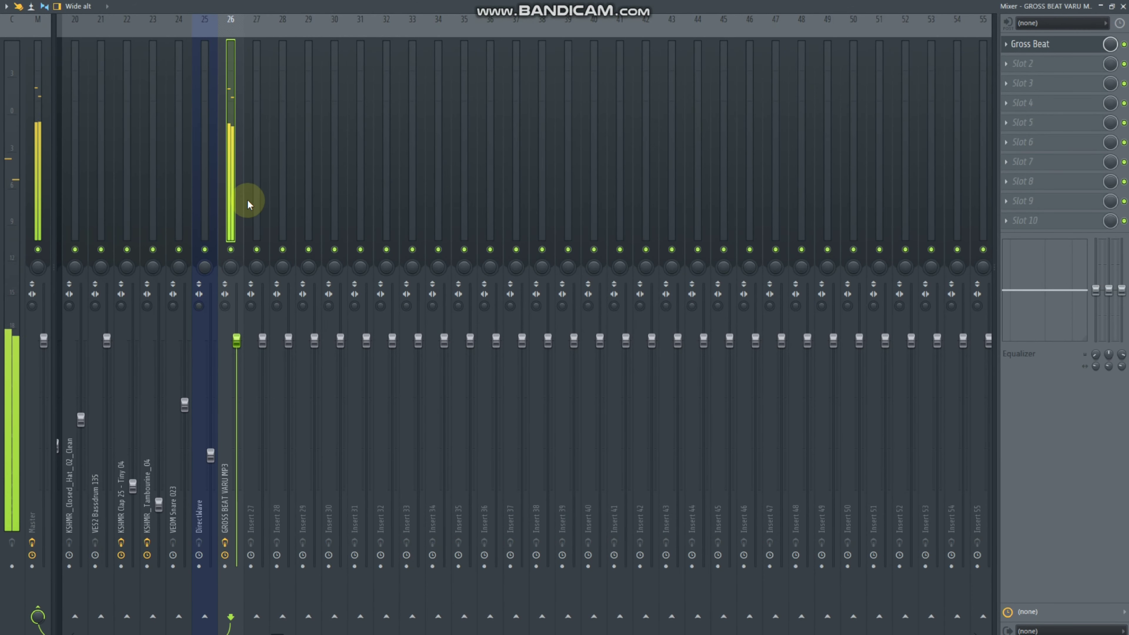
{"action": "key", "text": "space"}
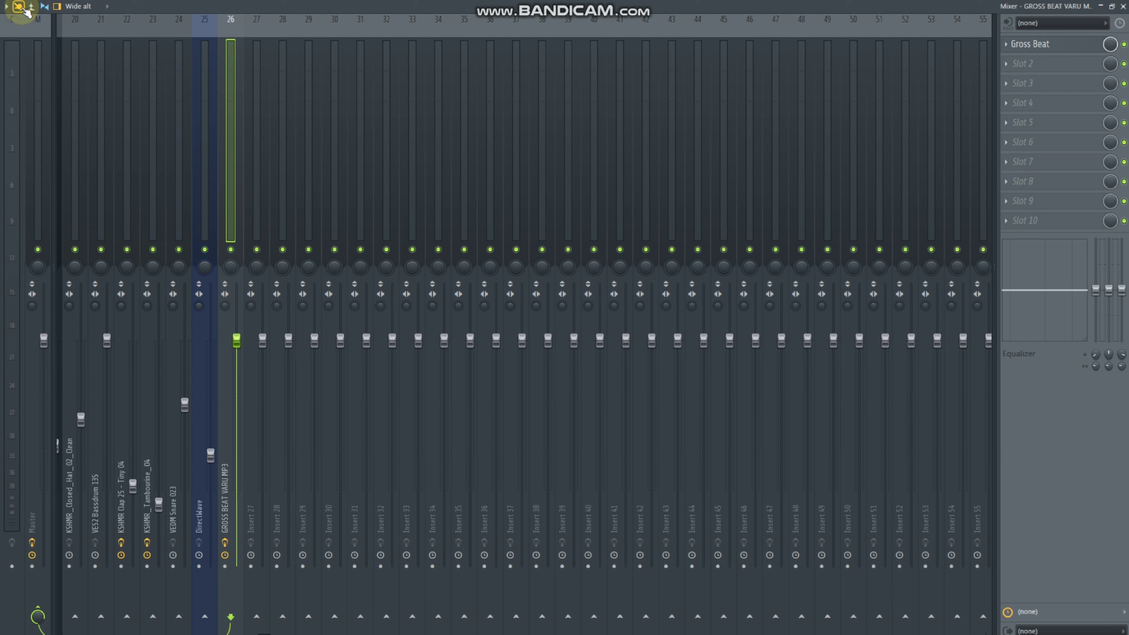
Turn off the mixer's Detached option, open the Gross Beat editor from slot 1, and collapse the mixer.
{"action": "left_click", "coordinate": [15, 8]}
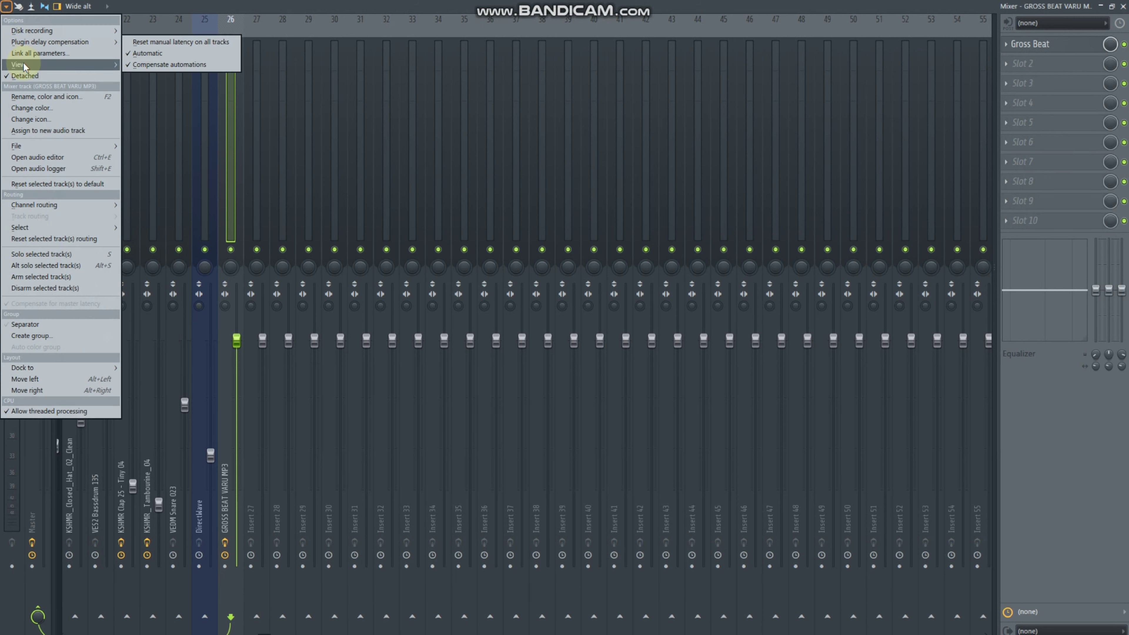
{"action": "left_click", "coordinate": [23, 76]}
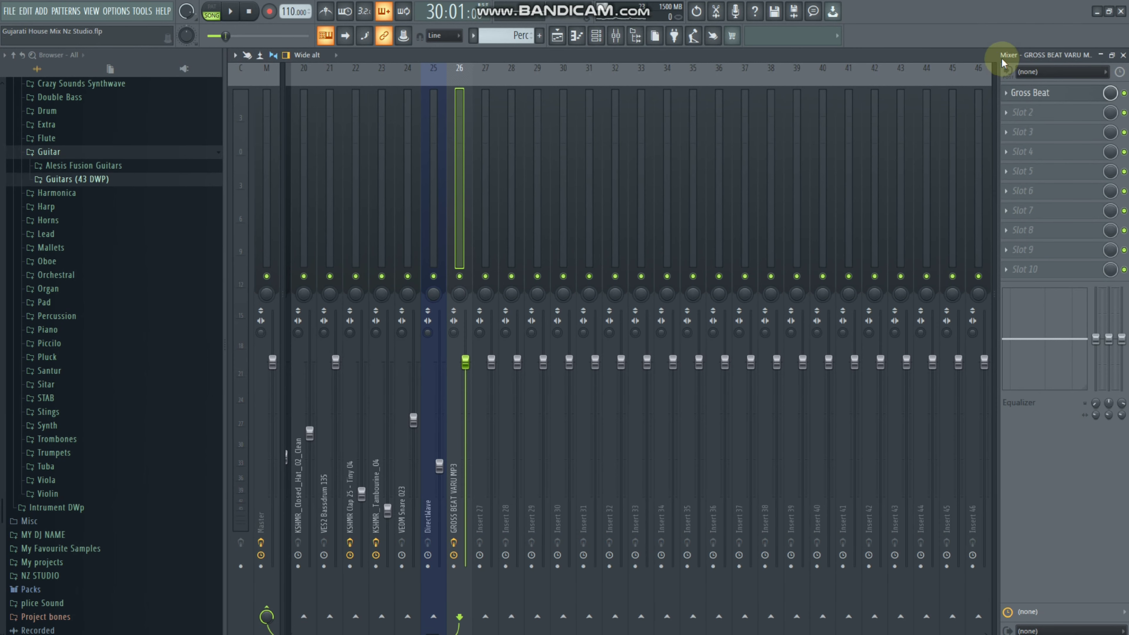
{"action": "left_click", "coordinate": [1040, 91]}
{"action": "left_click", "coordinate": [1040, 92]}
{"action": "left_click", "coordinate": [1040, 91]}
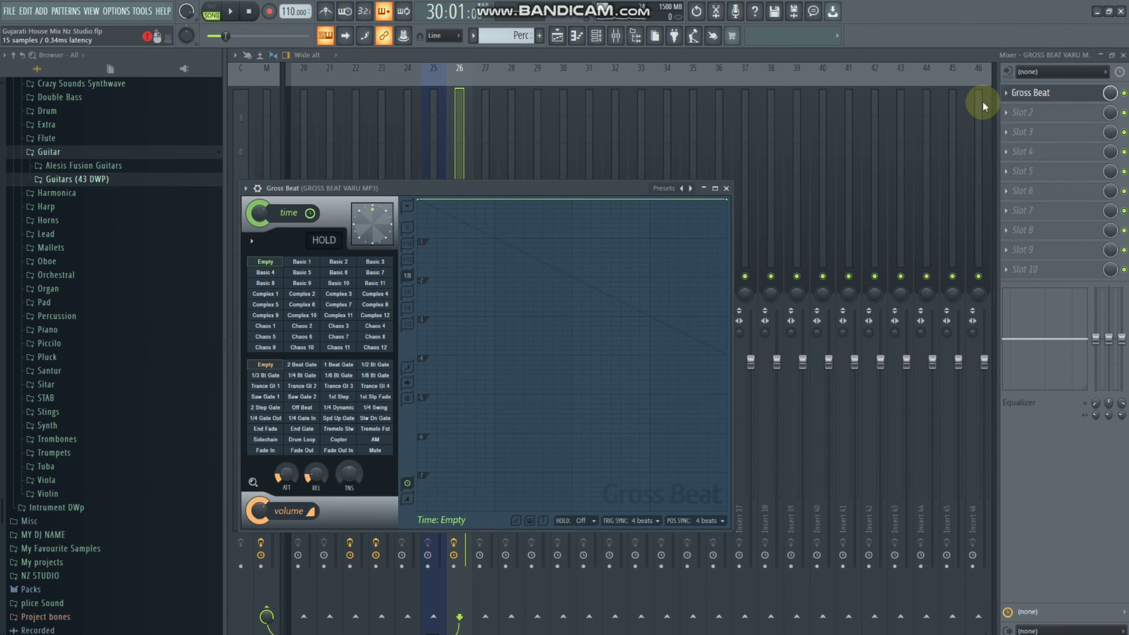
{"action": "left_click", "coordinate": [1107, 63]}
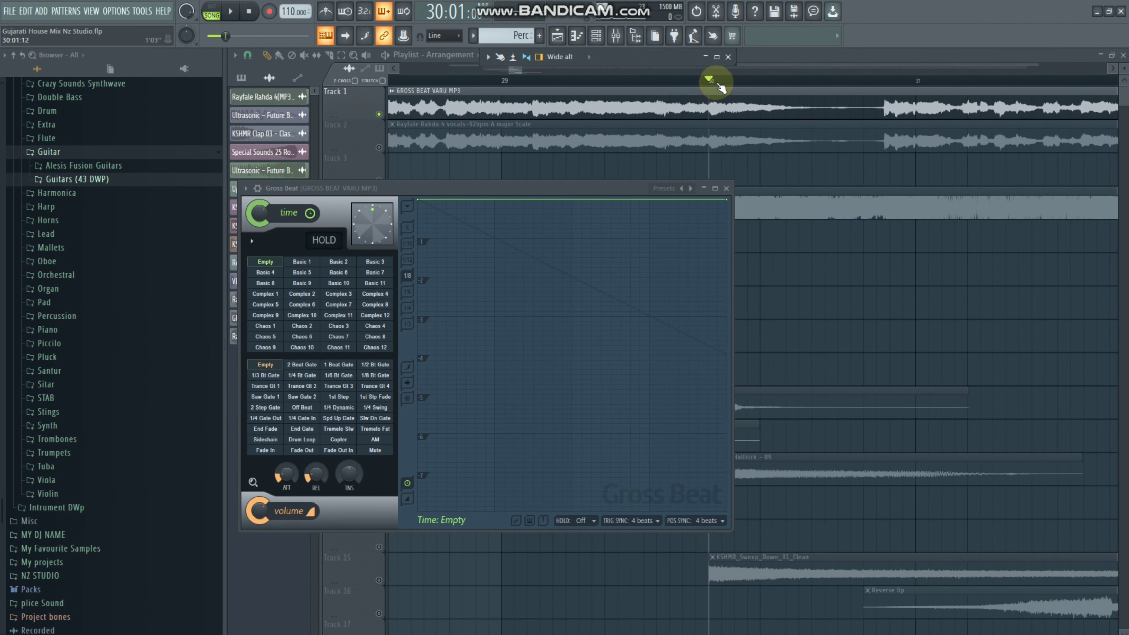
Play the soloed vocal clip from bar 30 with Gross Beat still on its Empty presets.
{"action": "key", "text": "space"}
{"action": "key", "text": "space"}
{"action": "scroll", "coordinate": [739, 82], "scroll_direction": "up", "scroll_amount": 3}
{"action": "key", "text": "space"}
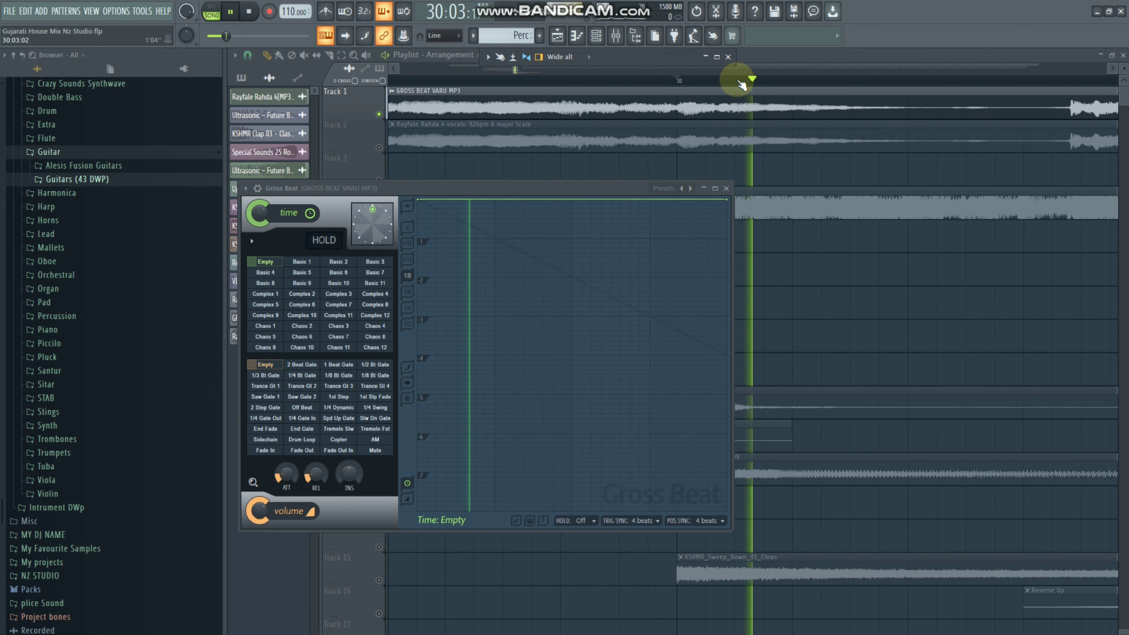
{"action": "key", "text": "space"}
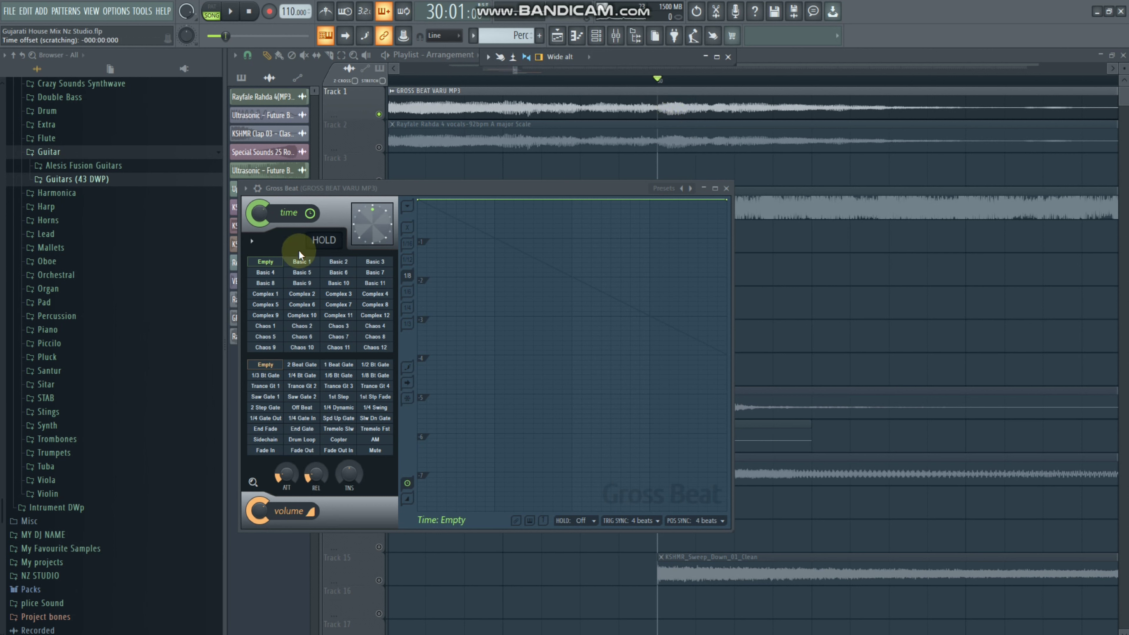
Try the 2 Beat Gate volume preset in Gross Beat, playing the vocal repeatedly from bar 30.
{"action": "left_click", "coordinate": [300, 365]}
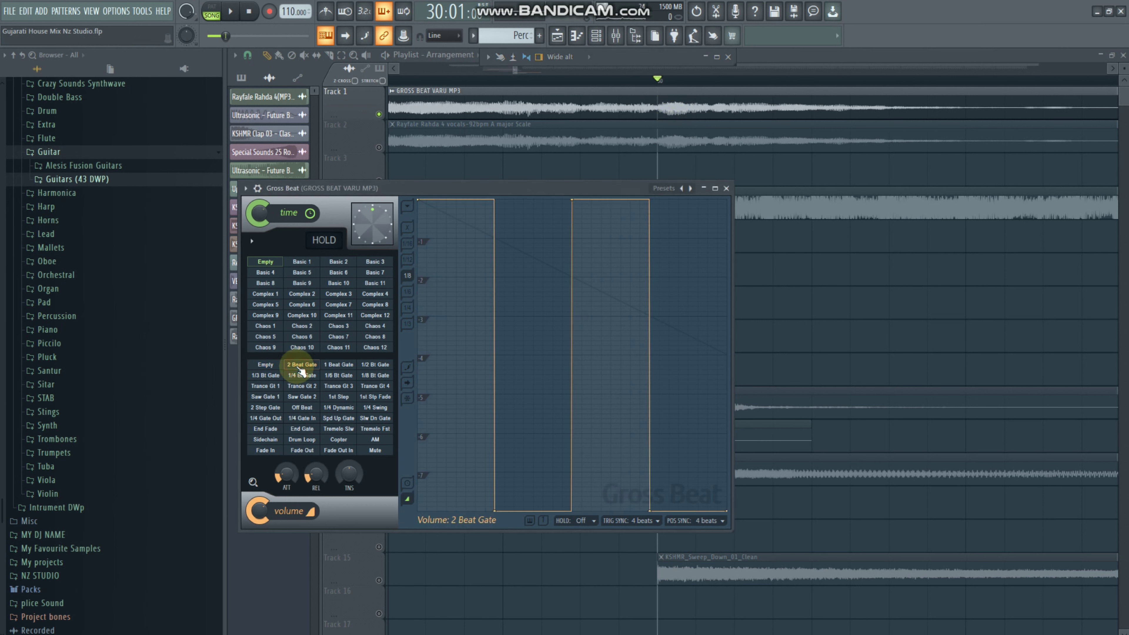
{"action": "key", "text": "space"}
{"action": "key", "text": "space"}
{"action": "key", "text": "space"}
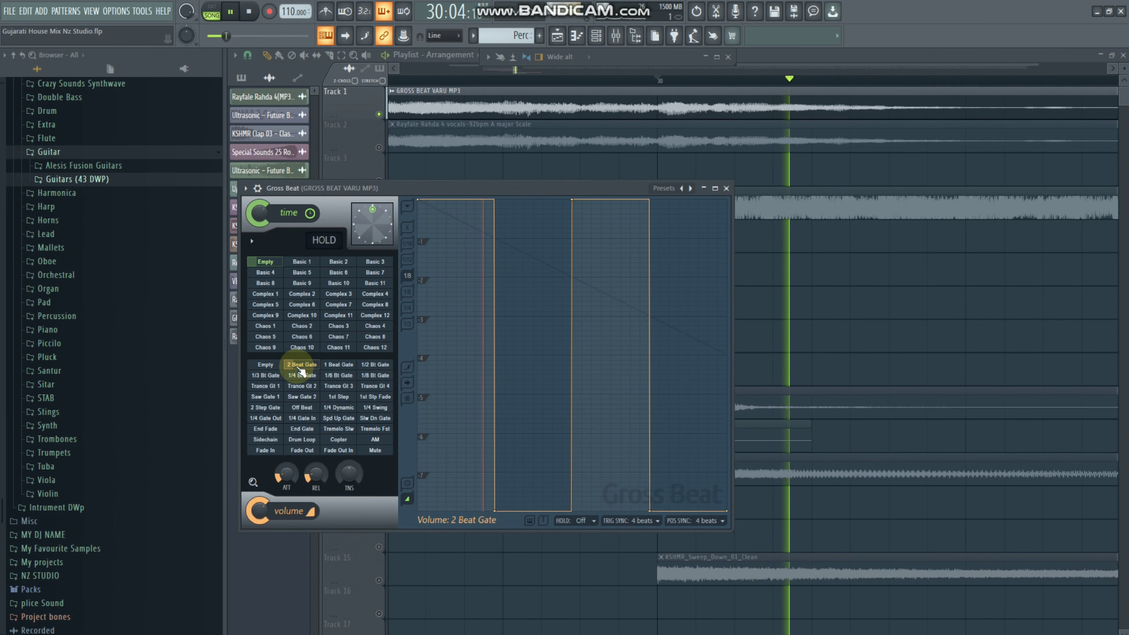
{"action": "key", "text": "space"}
{"action": "key", "text": "space"}
{"action": "key", "text": "space"}
Audition the 1 Beat Gate, 1/6 Bt Gate and 1/4 Bt Gate volume presets in Gross Beat.
{"action": "left_click", "coordinate": [352, 365]}
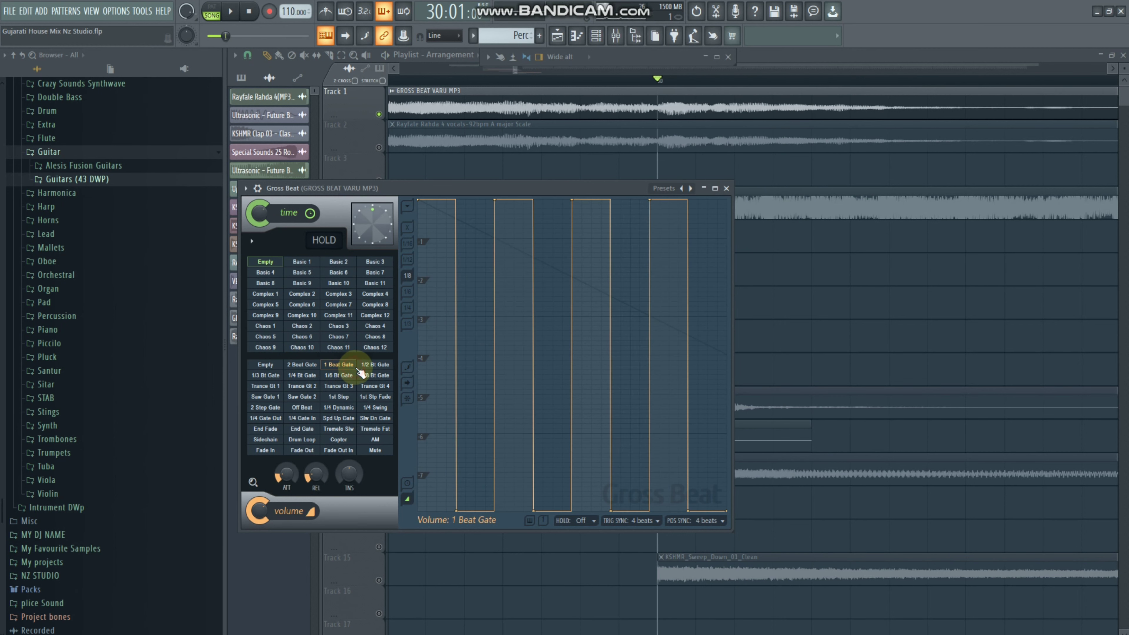
{"action": "left_click", "coordinate": [351, 375]}
{"action": "key", "text": "space"}
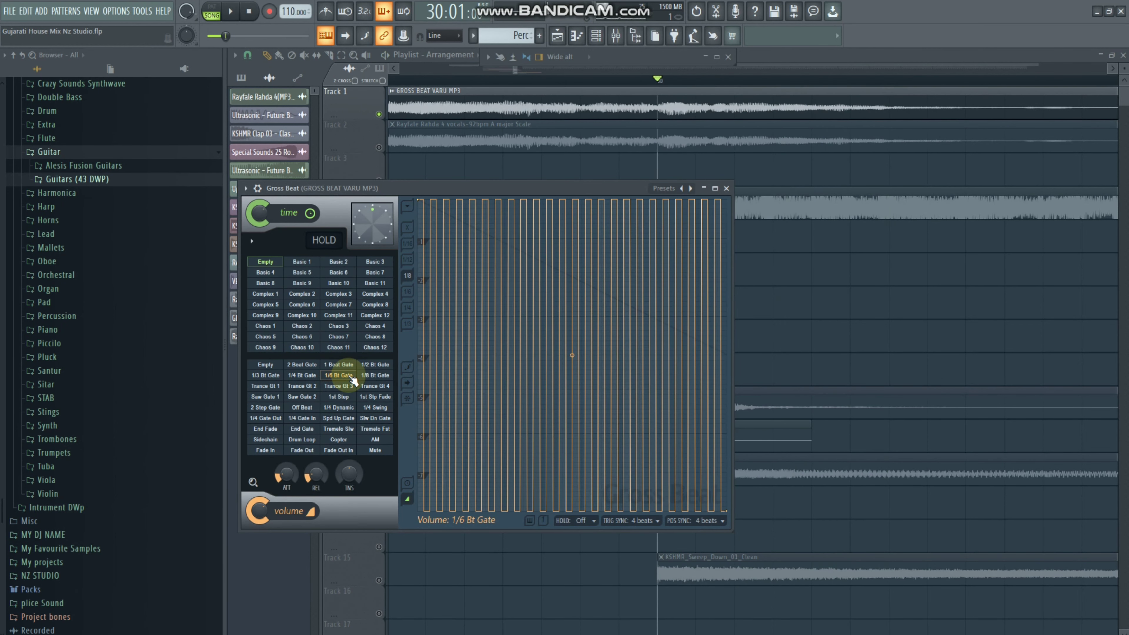
{"action": "left_click", "coordinate": [310, 375]}
{"action": "key", "text": "space"}
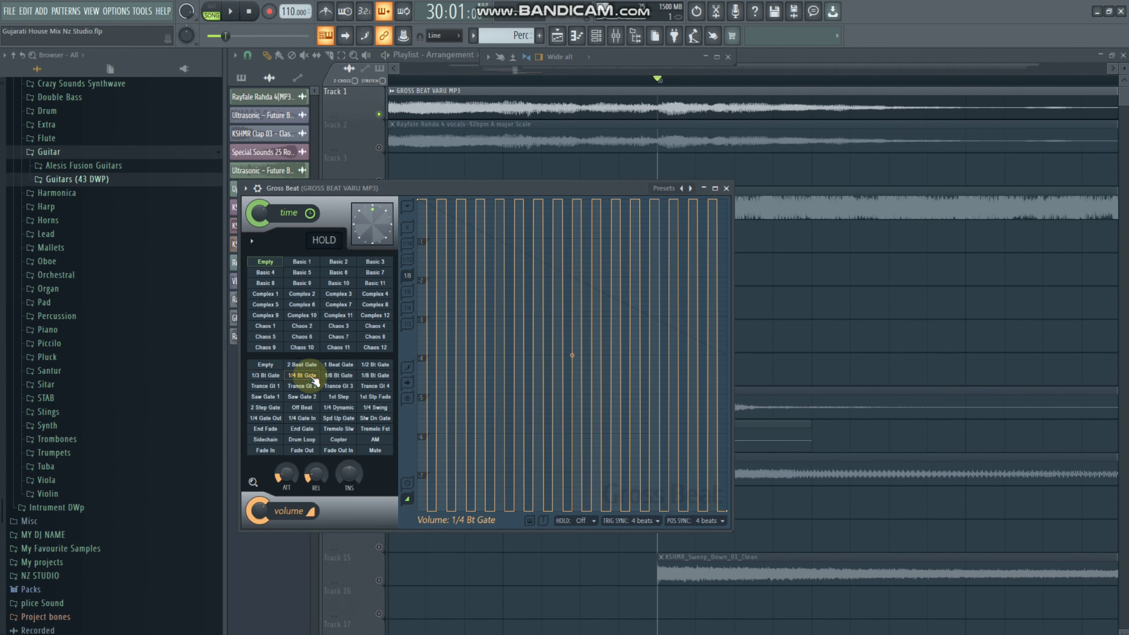
Set the Gross Beat volume preset to 1/2 Bt Gate, play it from bar 30, and close the plugin window.
{"action": "left_click", "coordinate": [374, 364]}
{"action": "key", "text": "space"}
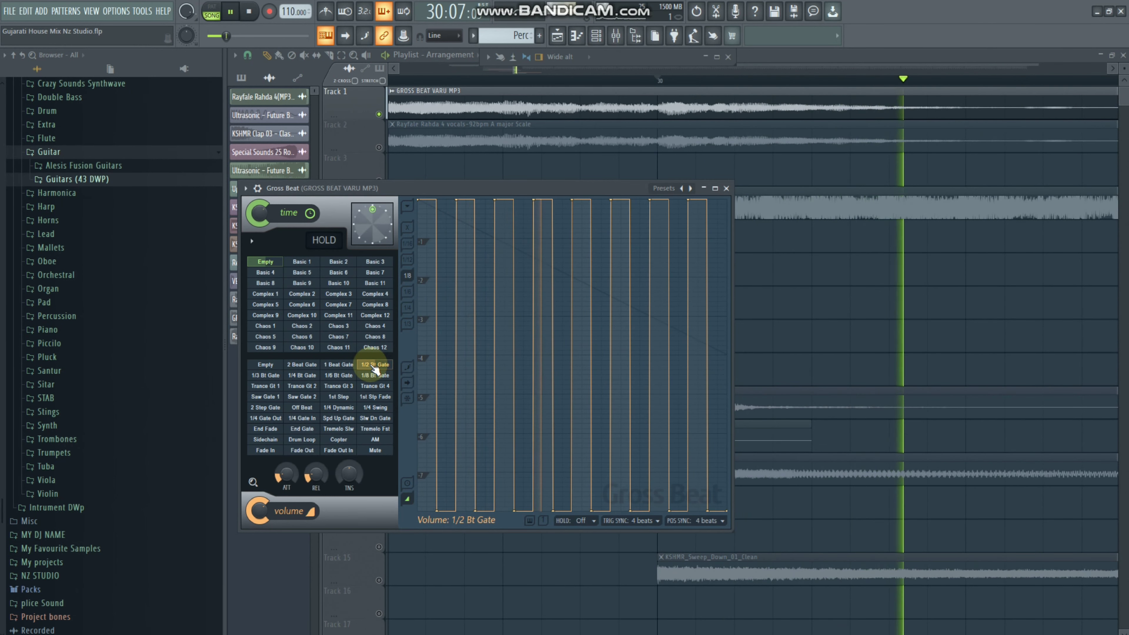
{"action": "key", "text": "space"}
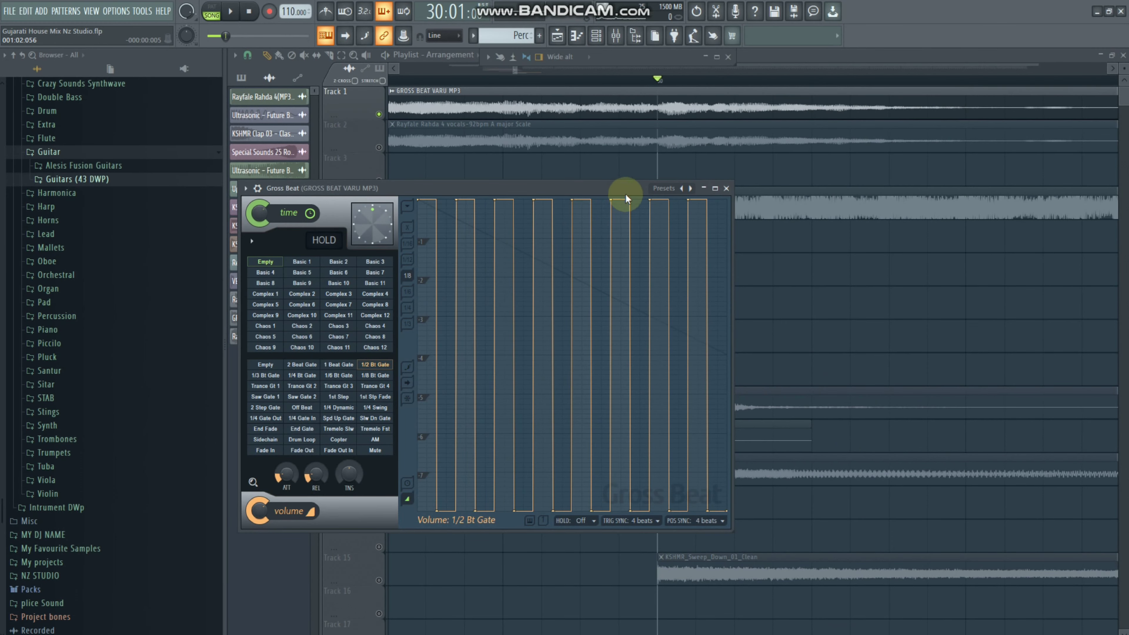
{"action": "left_click", "coordinate": [705, 191]}
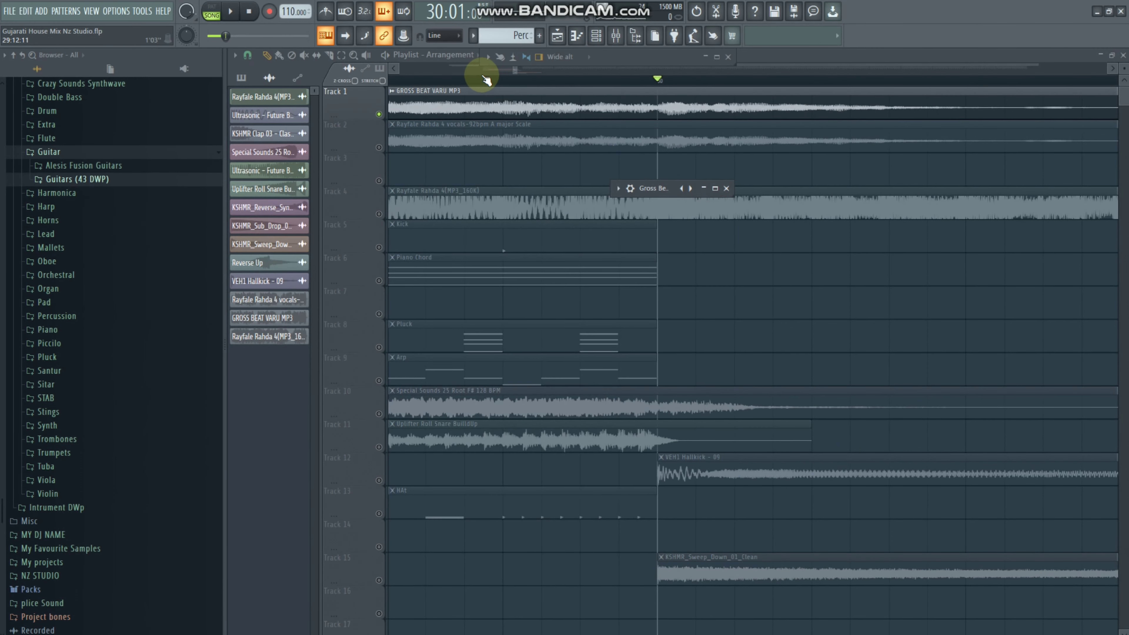
{"action": "scroll", "coordinate": [479, 81], "scroll_direction": "down", "scroll_amount": 5}
{"action": "left_click", "coordinate": [726, 188]}
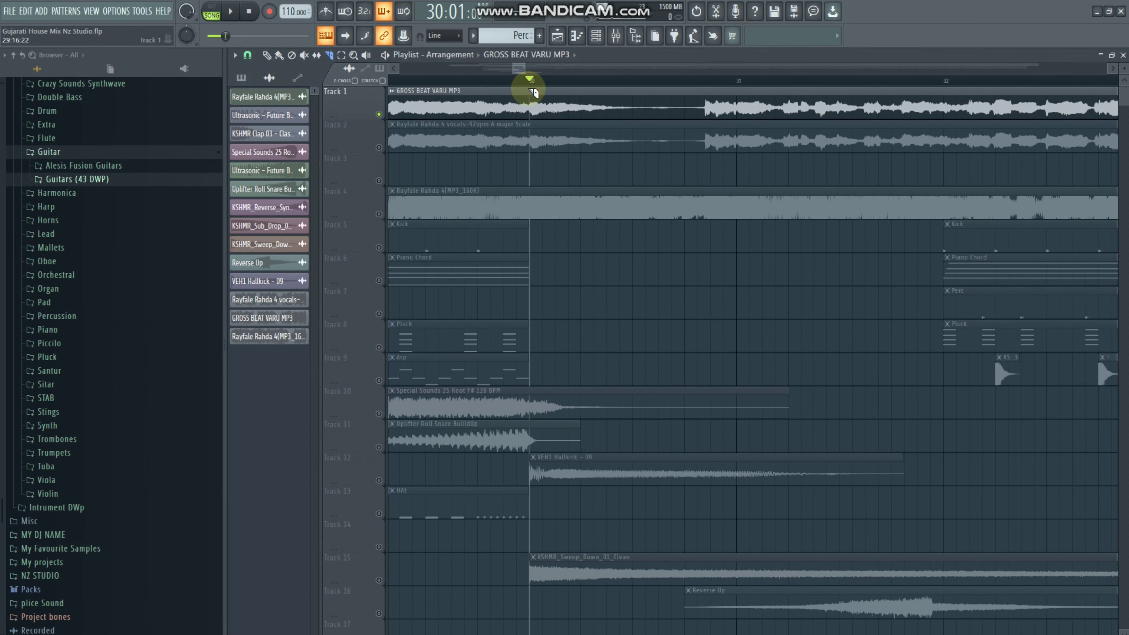
Slice the GROSS BEAT VARU MP3 clip on Track 1 at bar 30 and delete the part before it.
{"action": "scroll", "coordinate": [525, 80], "scroll_direction": "up", "scroll_amount": 4}
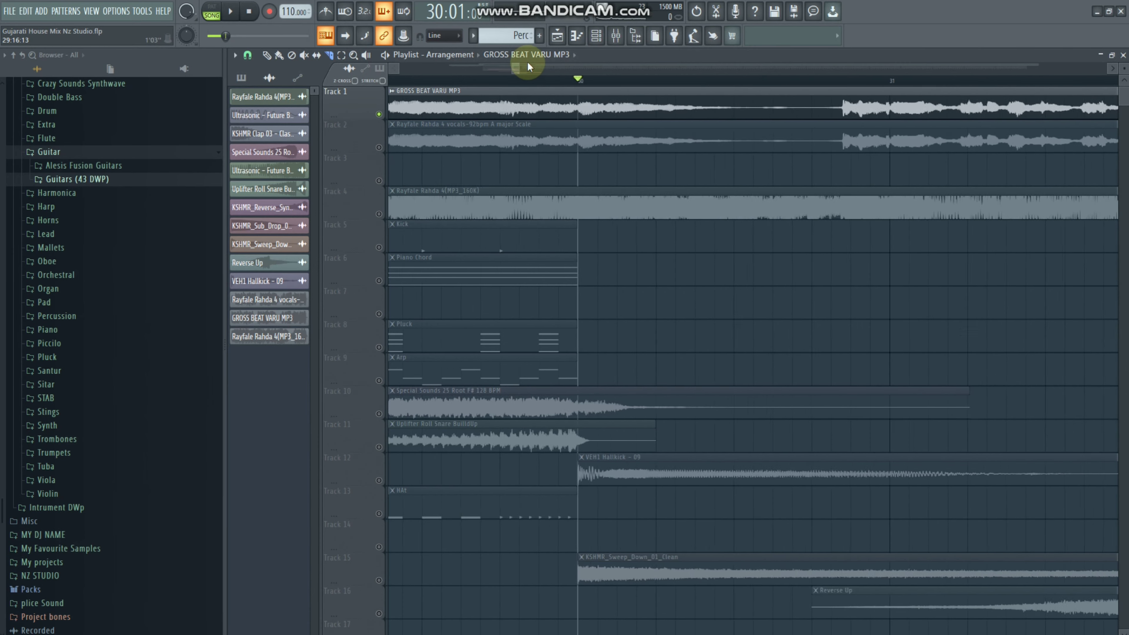
{"action": "scroll", "coordinate": [552, 76], "scroll_direction": "down", "scroll_amount": 2}
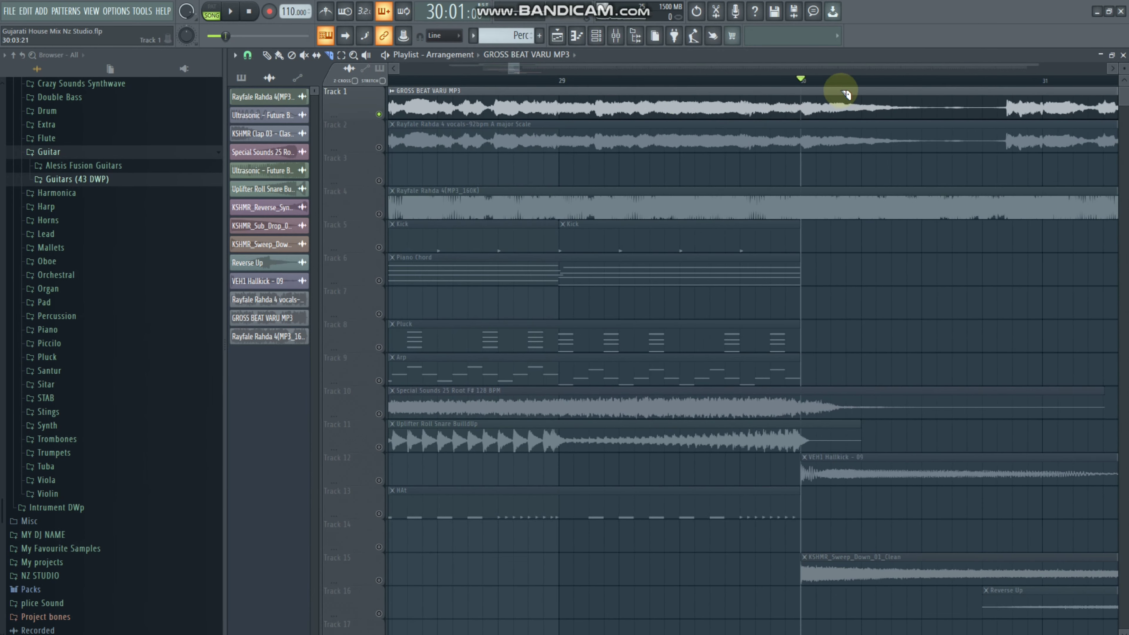
{"action": "scroll", "coordinate": [823, 80], "scroll_direction": "up", "scroll_amount": 3}
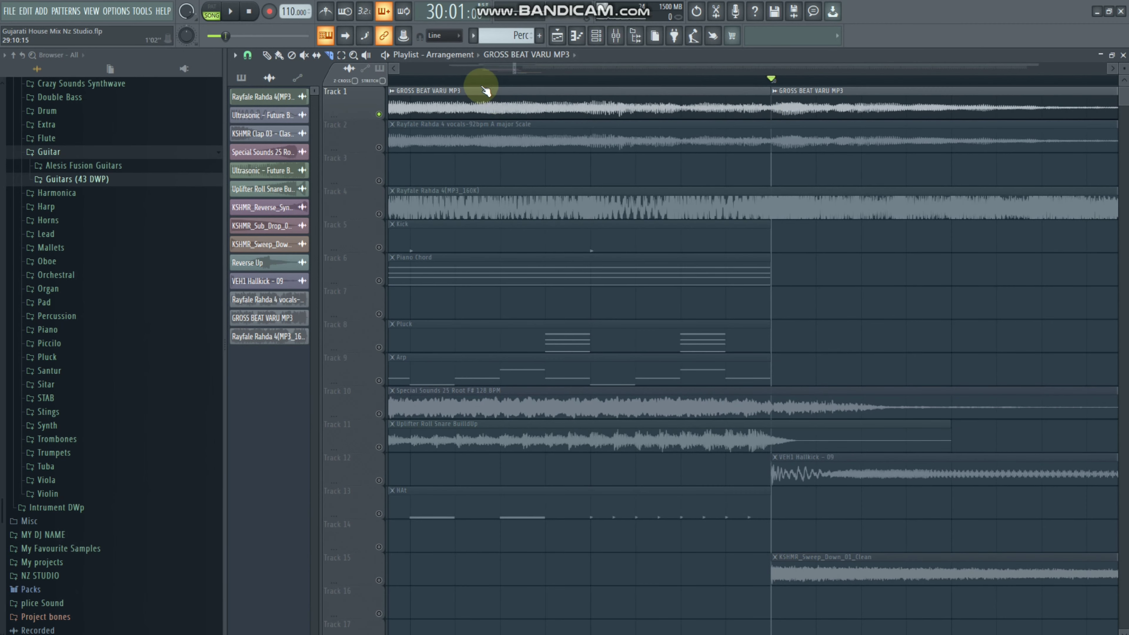
{"action": "scroll", "coordinate": [484, 85], "scroll_direction": "down", "scroll_amount": 5}
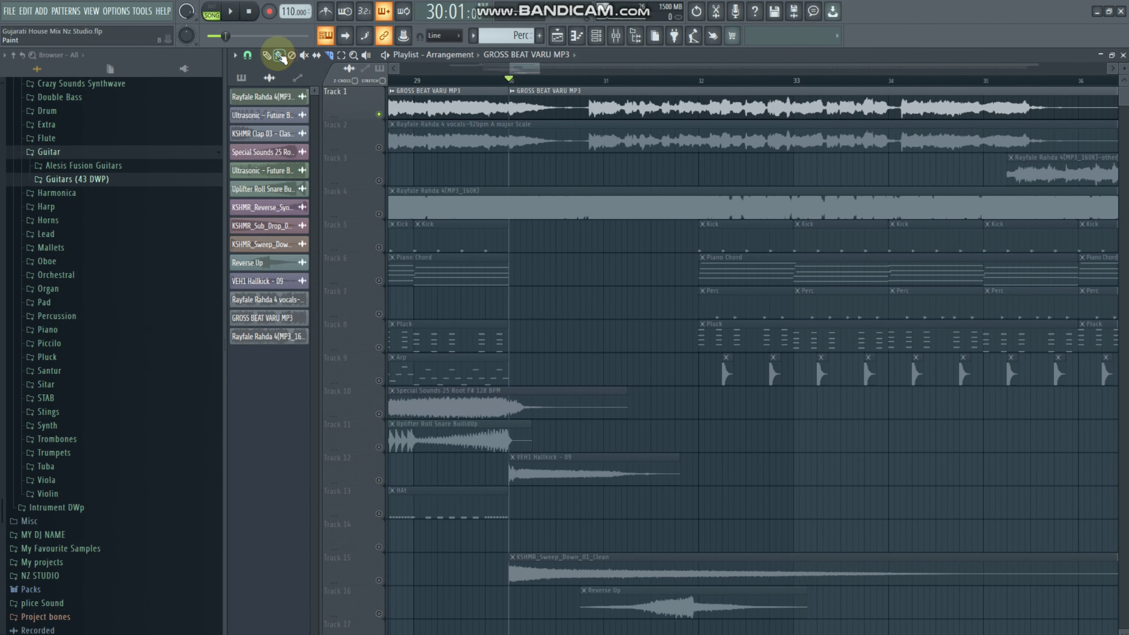
{"action": "right_click", "coordinate": [447, 95]}
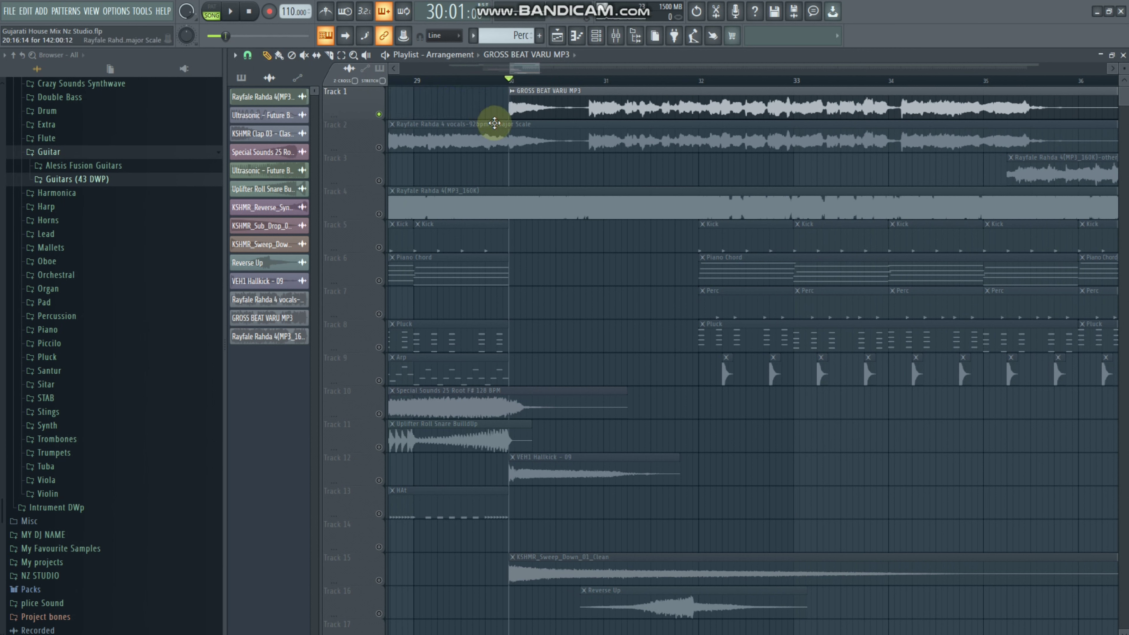
Unmute Track 2 and cut the section from bar 30 to about 30:12 out of its vocals clip.
{"action": "left_click", "coordinate": [329, 60]}
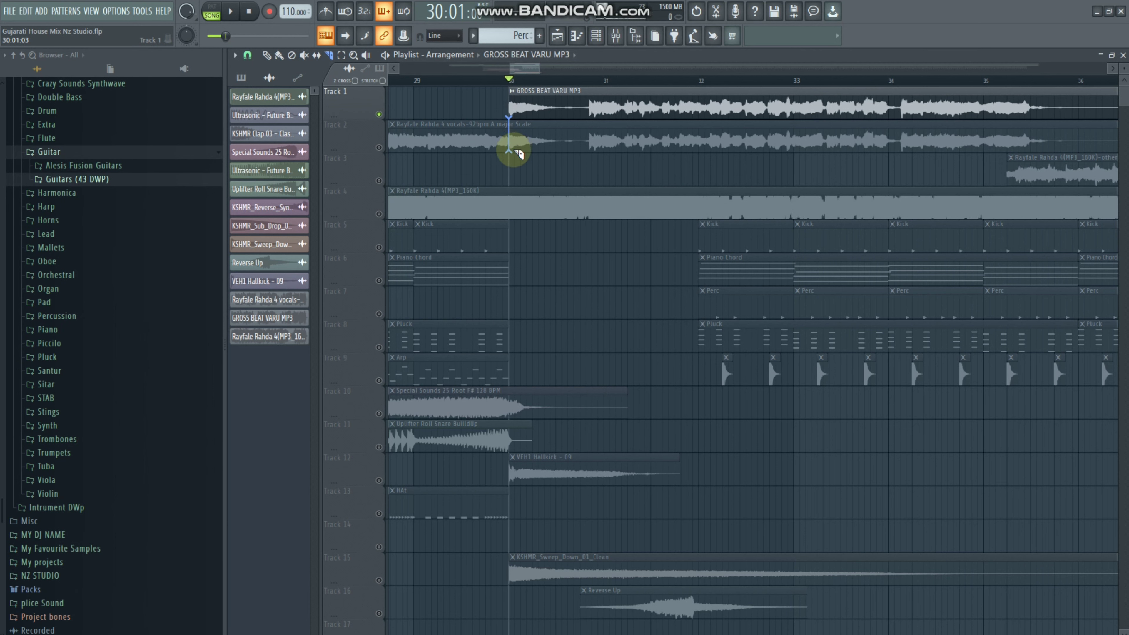
{"action": "left_click_drag", "start_coordinate": [509, 116], "coordinate": [519, 153]}
{"action": "left_click", "coordinate": [379, 147]}
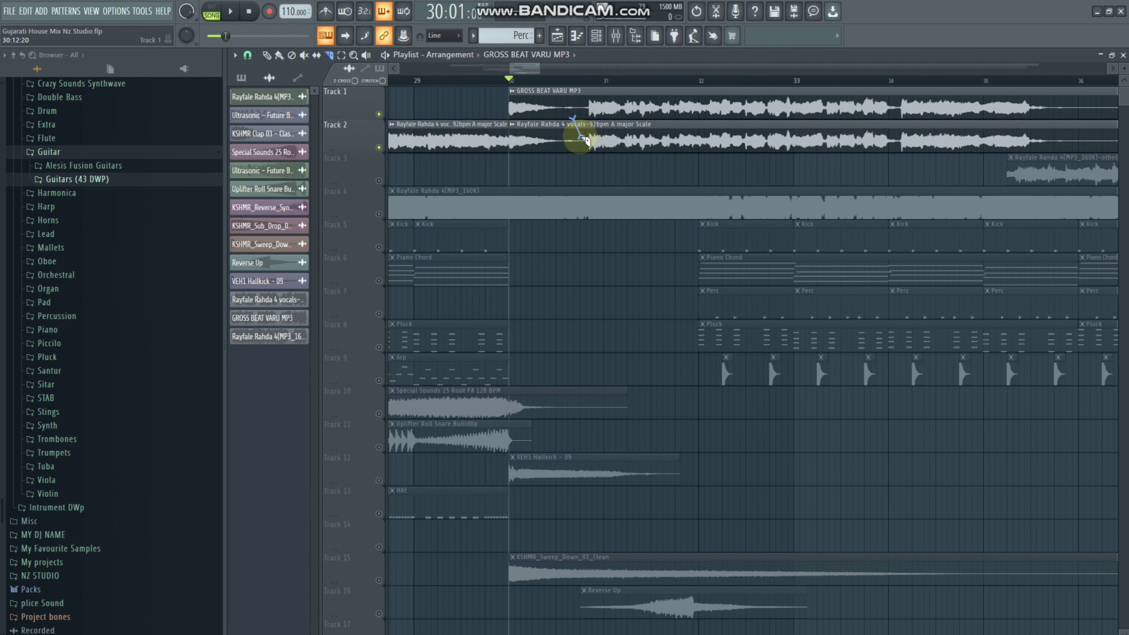
{"action": "left_click_drag", "start_coordinate": [577, 150], "coordinate": [578, 152]}
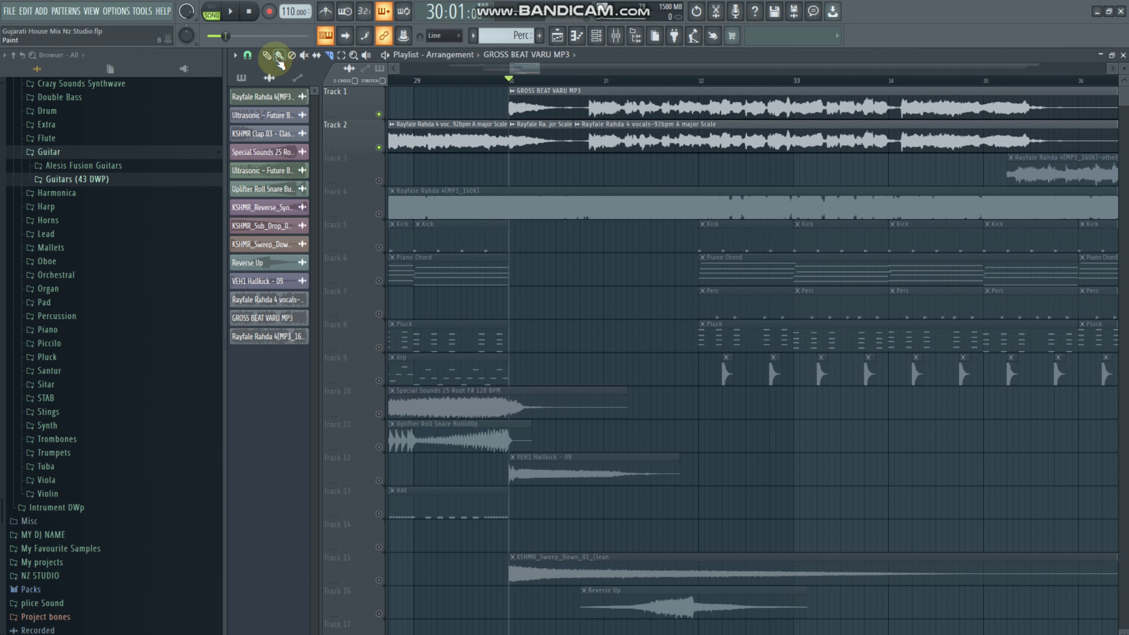
{"action": "right_click", "coordinate": [547, 136]}
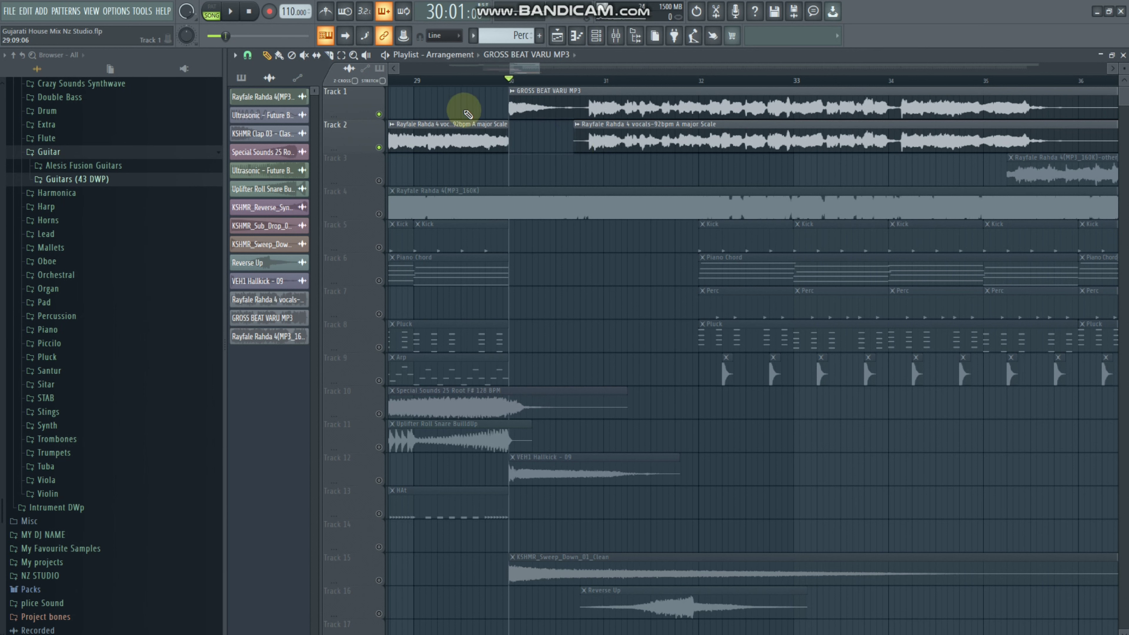
Play Tracks 1 and 2 from bar 29 and from bar 30 to check the handover to the gated vocal.
{"action": "key", "text": "space"}
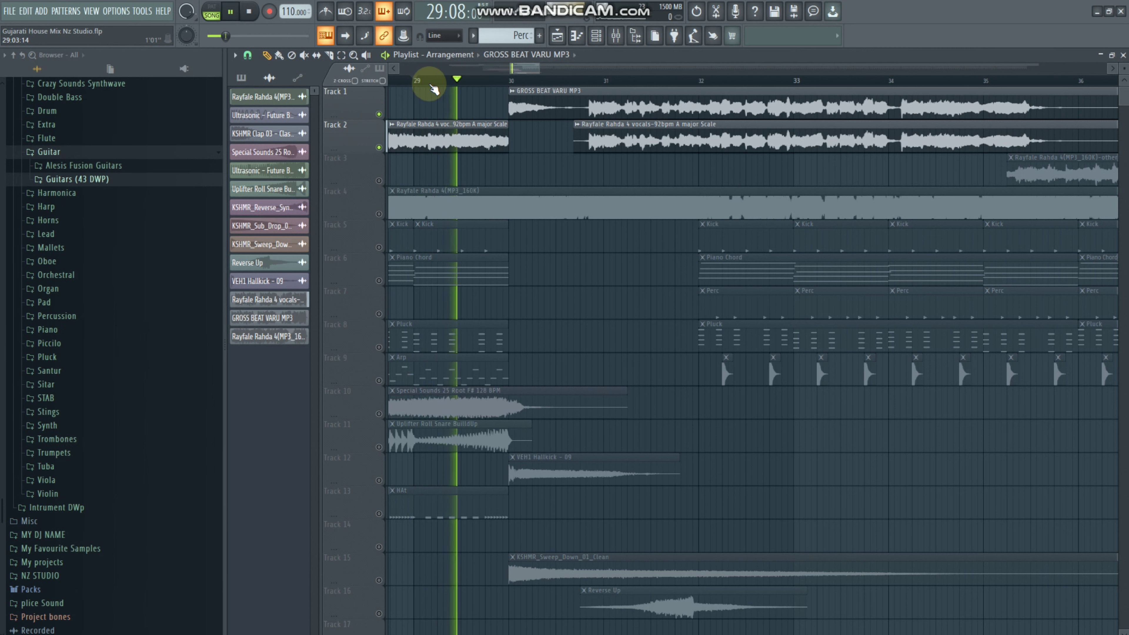
{"action": "key", "text": "space"}
{"action": "left_click", "coordinate": [505, 84]}
{"action": "key", "text": "space"}
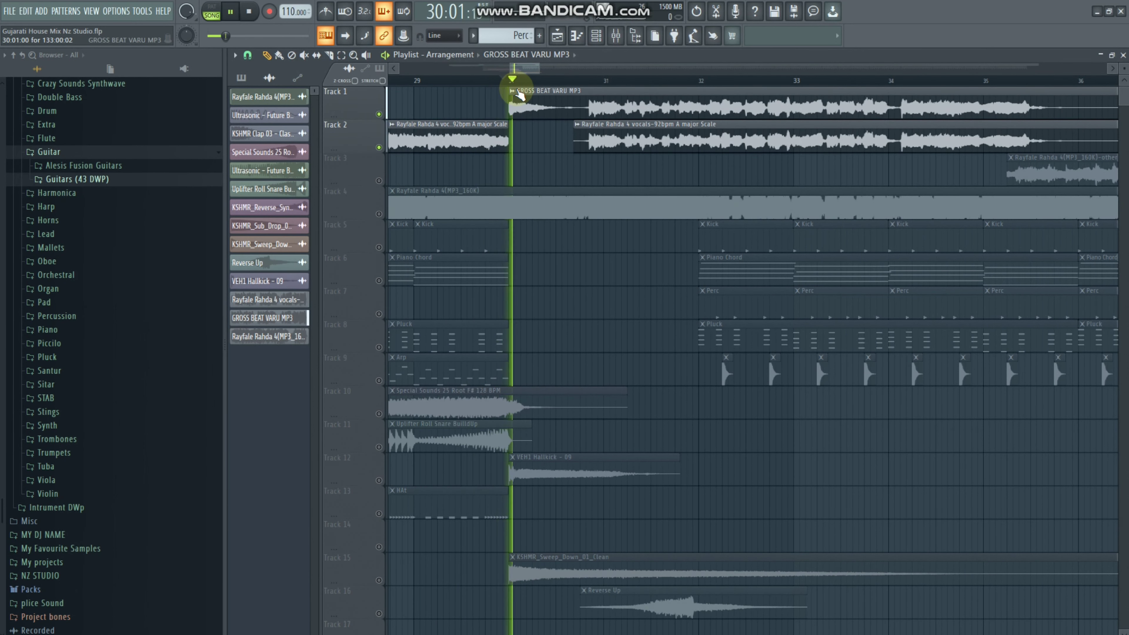
Extend the start of the GROSS BEAT VARU MP3 clip back to 29:16 and play the transition.
{"action": "key", "text": "space"}
{"action": "scroll", "coordinate": [509, 84], "scroll_direction": "up", "scroll_amount": 2}
{"action": "scroll", "coordinate": [512, 85], "scroll_direction": "up", "scroll_amount": 1}
{"action": "left_click_drag", "start_coordinate": [510, 107], "coordinate": [499, 106]}
{"action": "key", "text": "space"}
{"action": "key", "text": "space"}
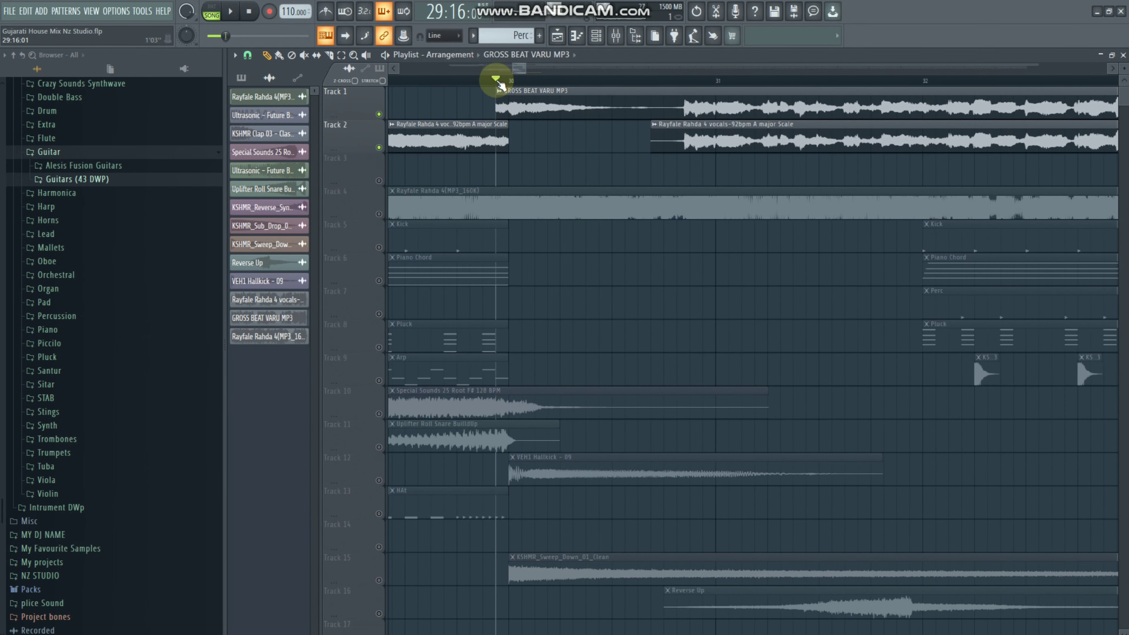
Add Fruity Delay 3 in slot 2 of the GROSS BEAT VARU MP3 mixer insert, after Gross Beat.
{"action": "left_click", "coordinate": [614, 38]}
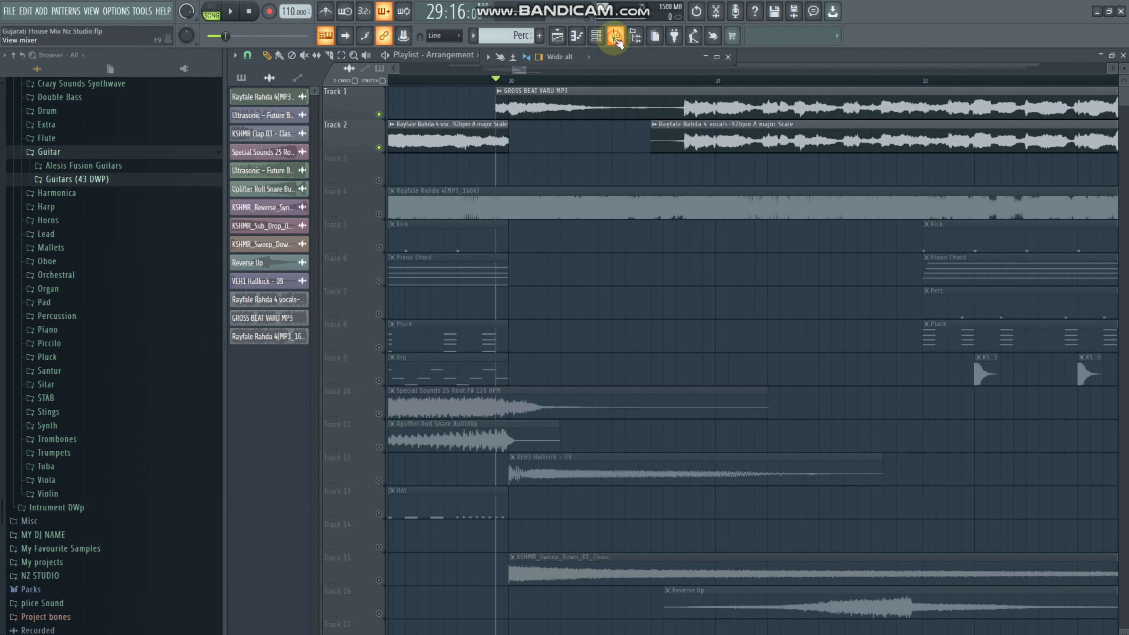
{"action": "left_click", "coordinate": [600, 39]}
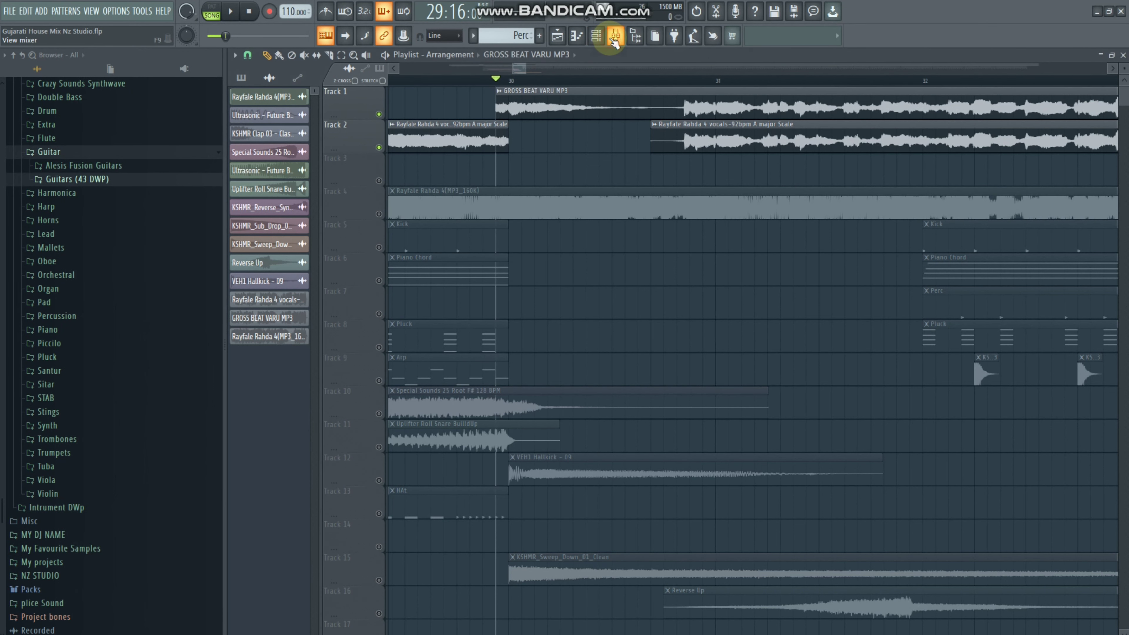
{"action": "double_click", "coordinate": [602, 63]}
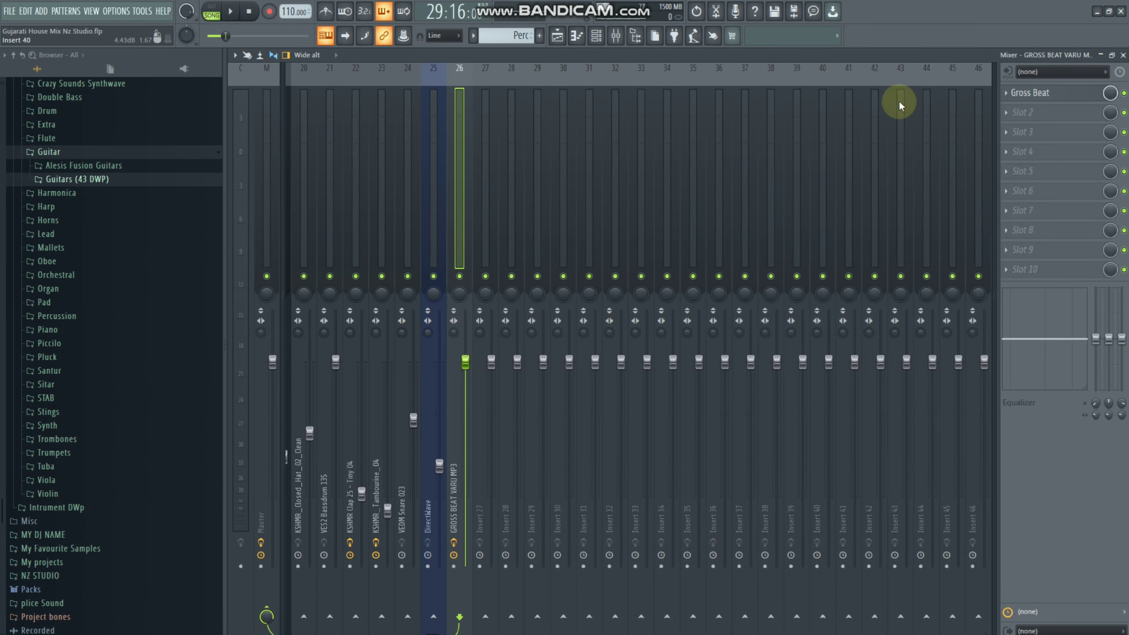
{"action": "left_click", "coordinate": [1041, 95]}
{"action": "left_click", "coordinate": [1037, 115]}
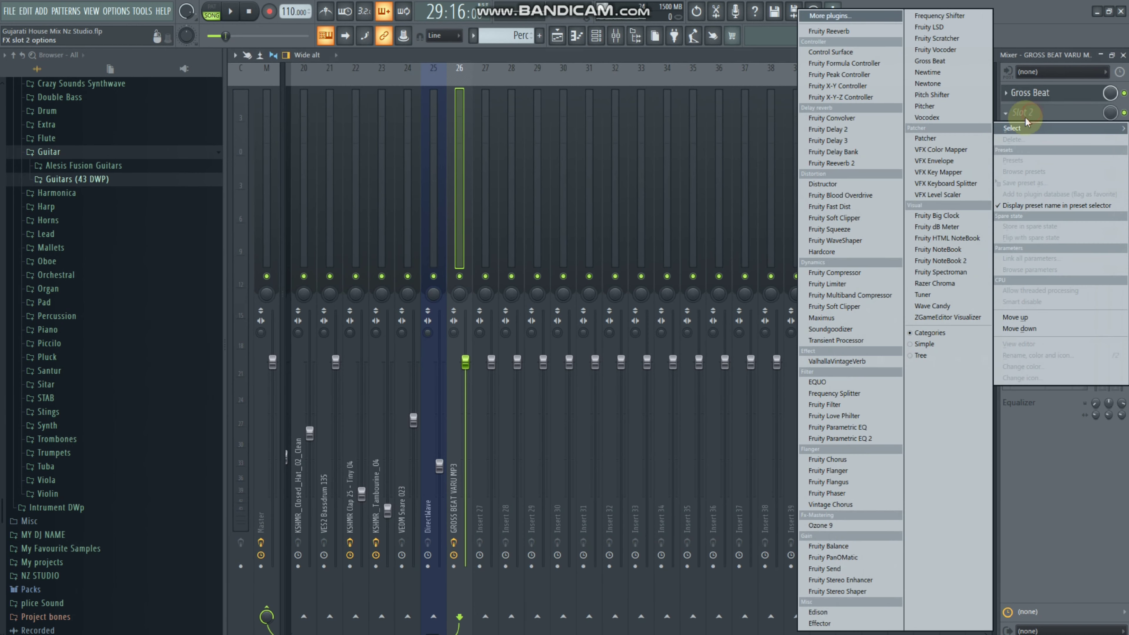
{"action": "left_click", "coordinate": [835, 140]}
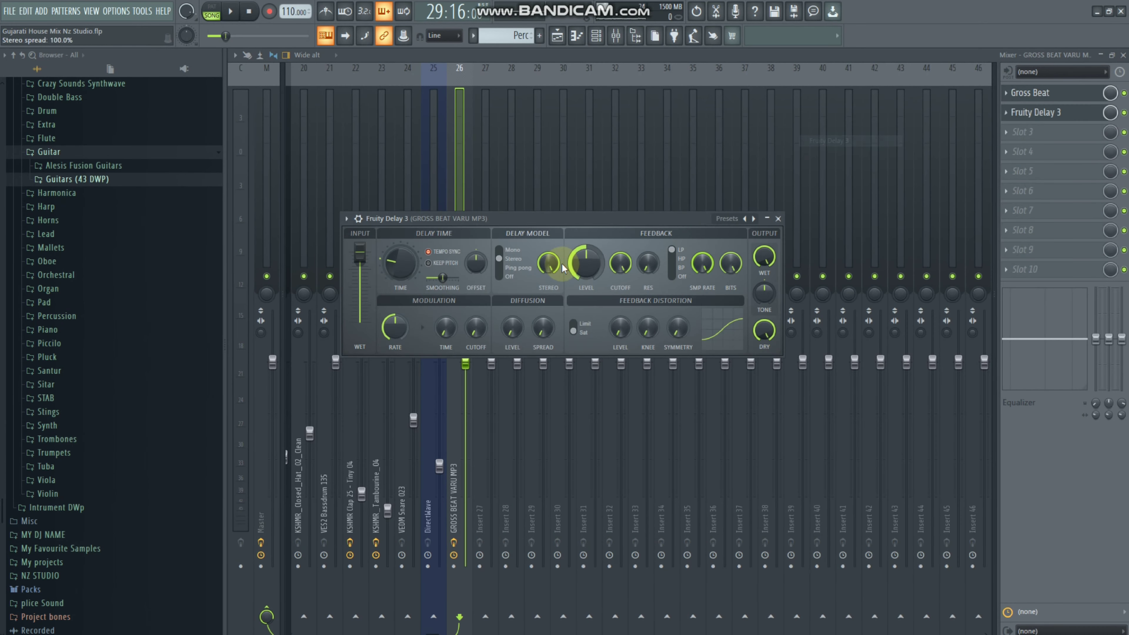
Load the Ping pong preset in Fruity Delay 3 and play the delayed vocal from 29:16.
{"action": "left_click", "coordinate": [734, 218]}
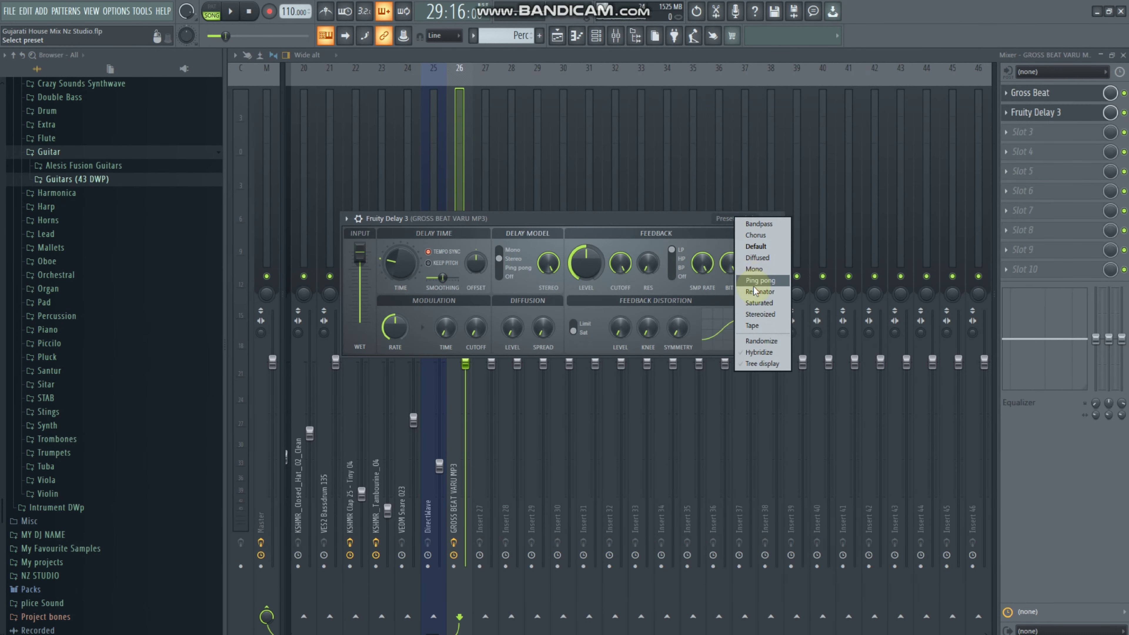
{"action": "left_click", "coordinate": [723, 219]}
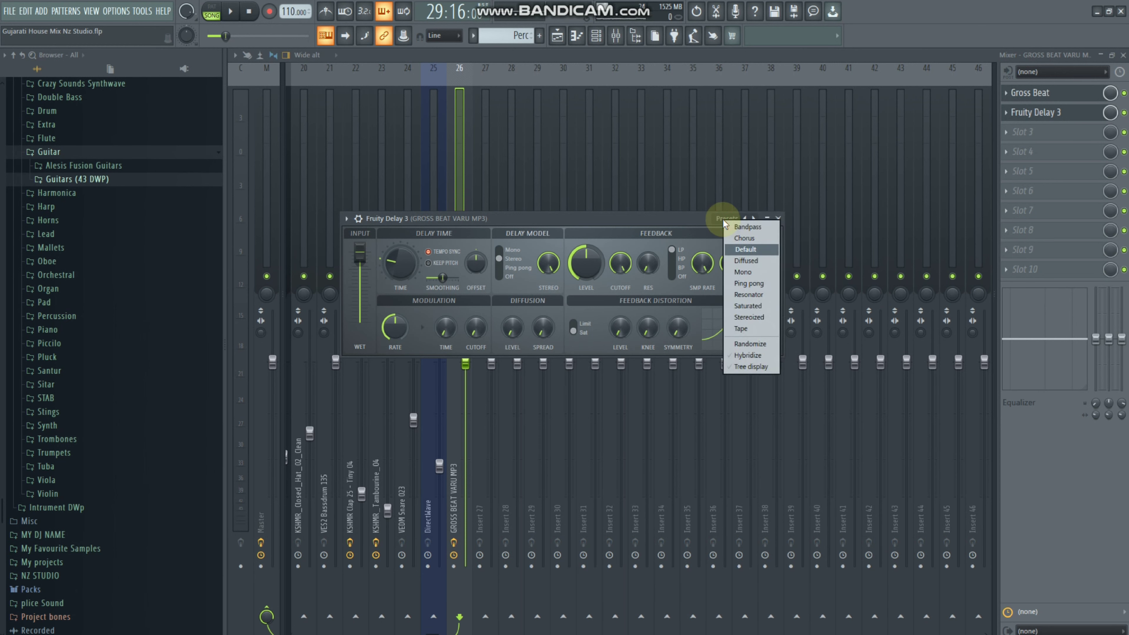
{"action": "left_click", "coordinate": [741, 283]}
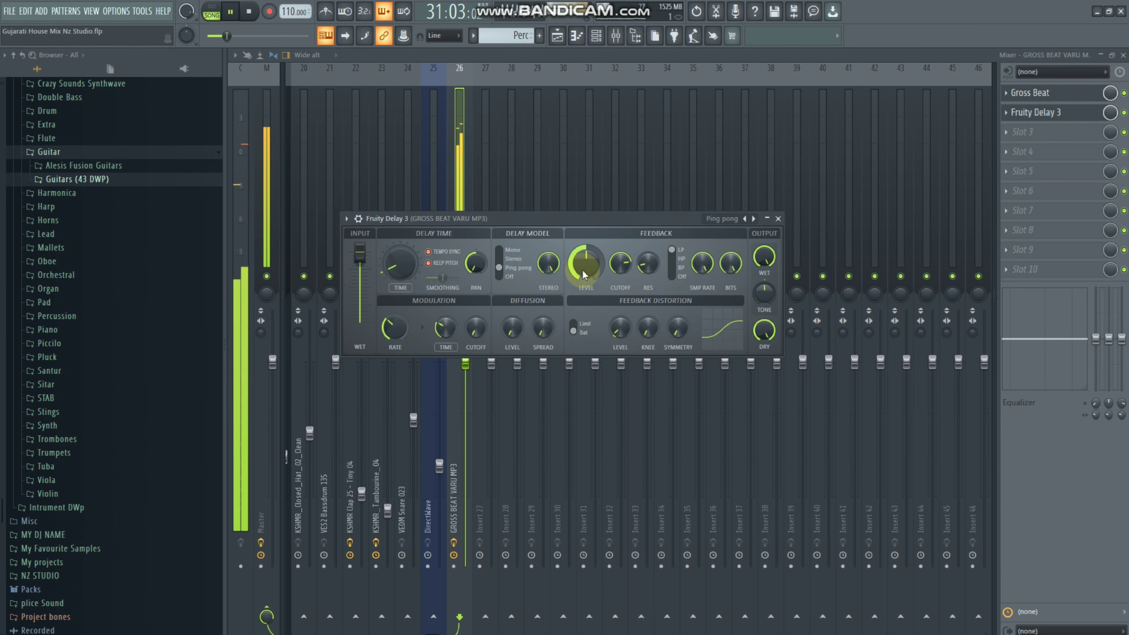
{"action": "key", "text": "space"}
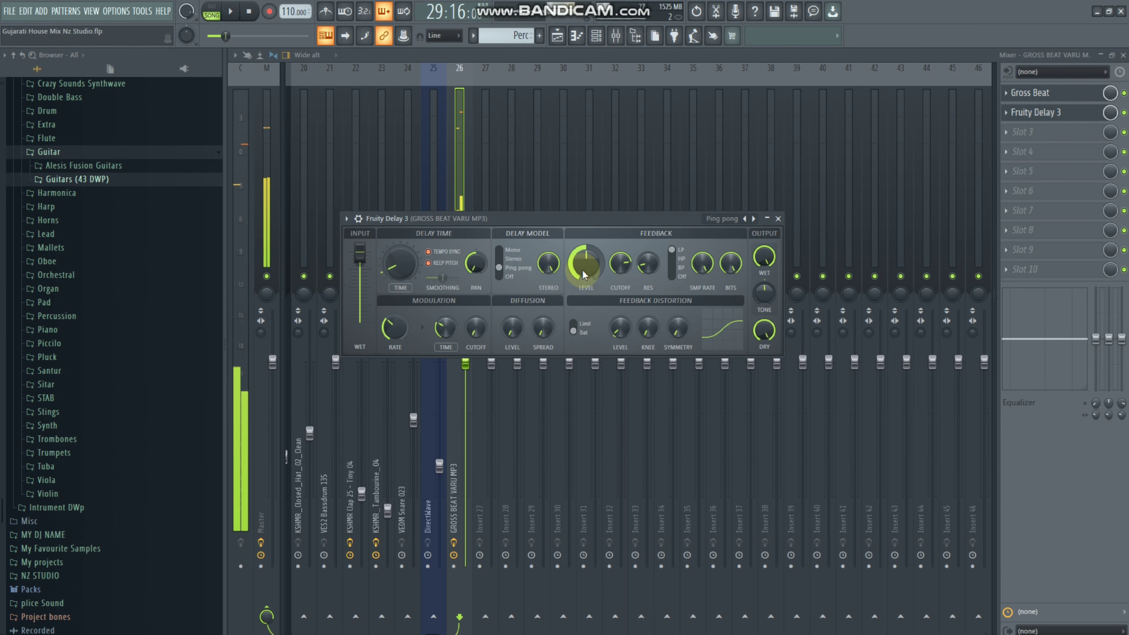
{"action": "key", "text": "space"}
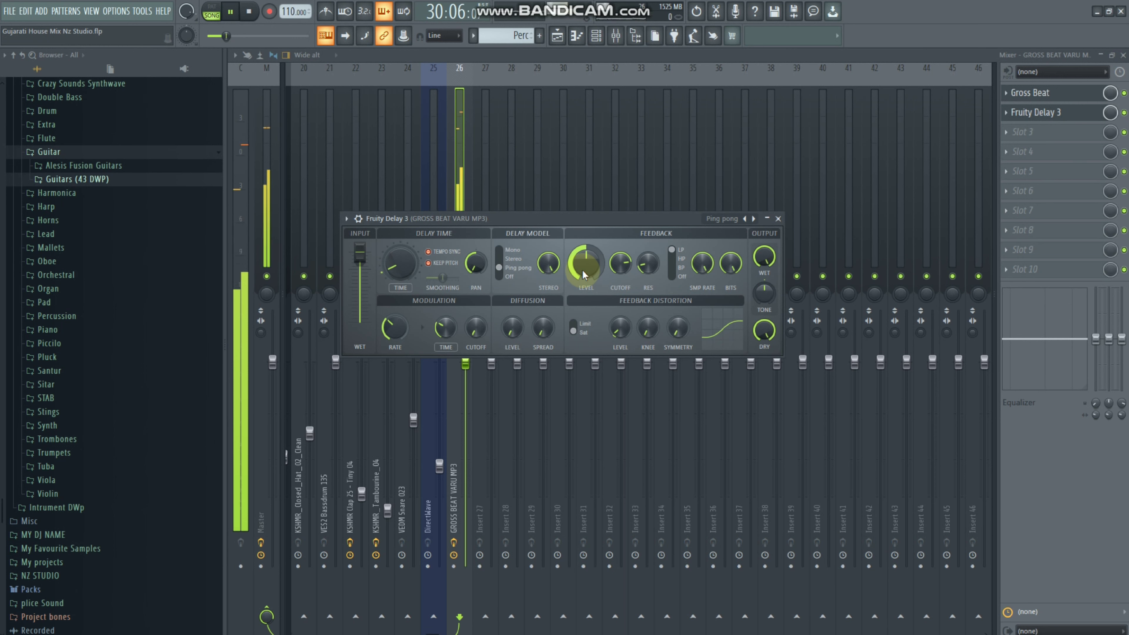
{"action": "key", "text": "space"}
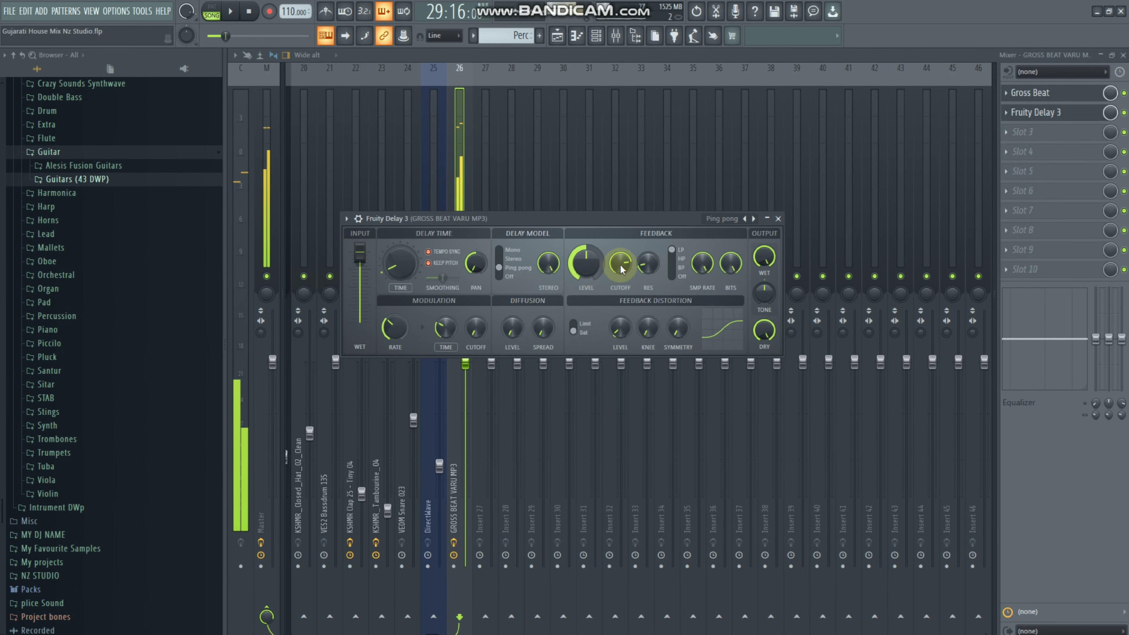
{"action": "left_click", "coordinate": [778, 218]}
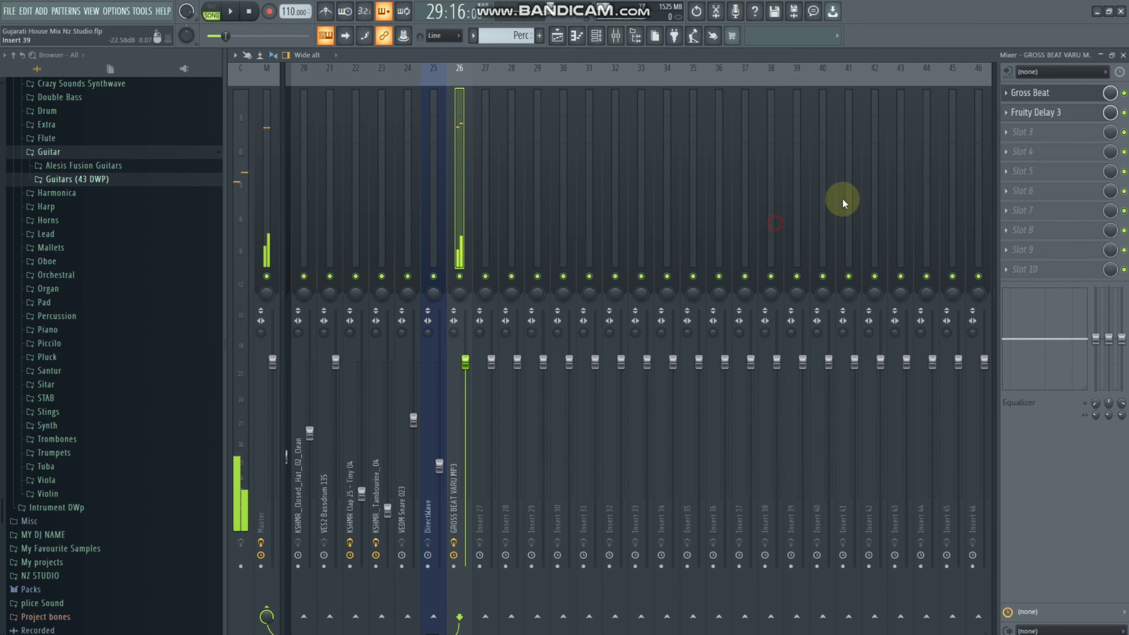
{"action": "left_click", "coordinate": [1124, 56]}
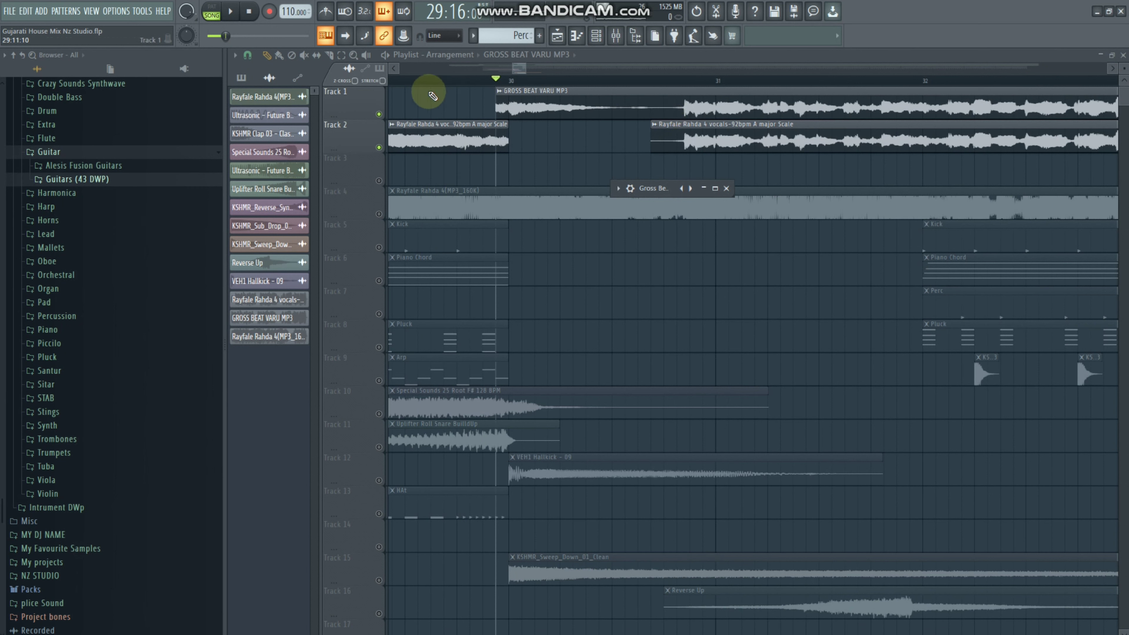
Slice the GROSS BEAT VARU MP3 clip on Track 1 at 30:13 and trim the second part's start to bar 35.
{"action": "left_click", "coordinate": [329, 55]}
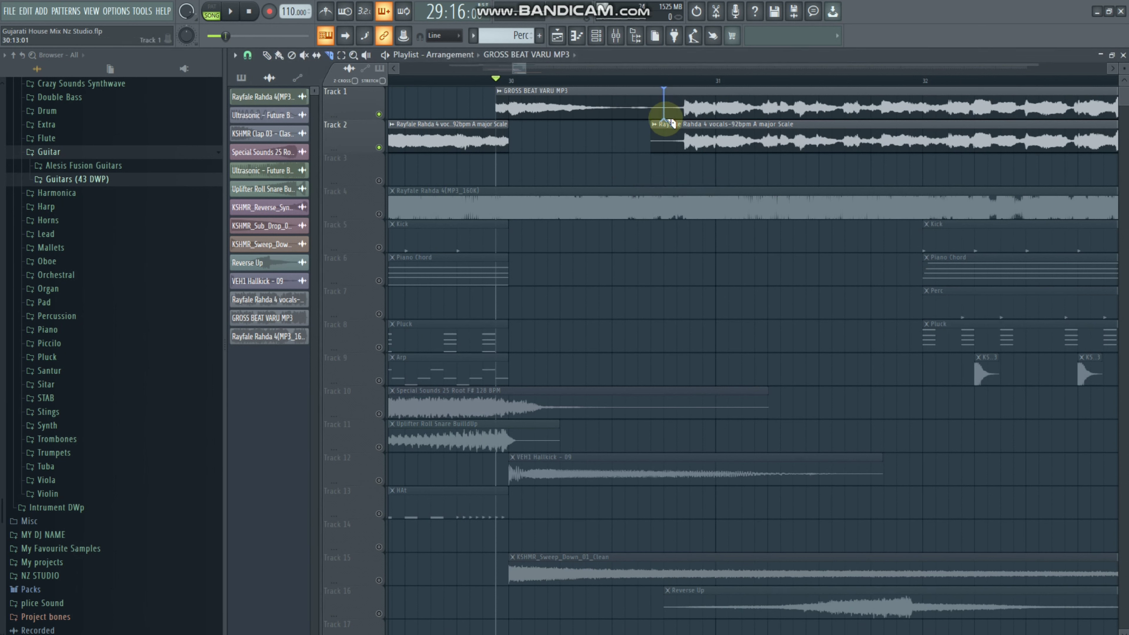
{"action": "left_click_drag", "start_coordinate": [671, 123], "coordinate": [671, 125]}
{"action": "left_click", "coordinate": [266, 55]}
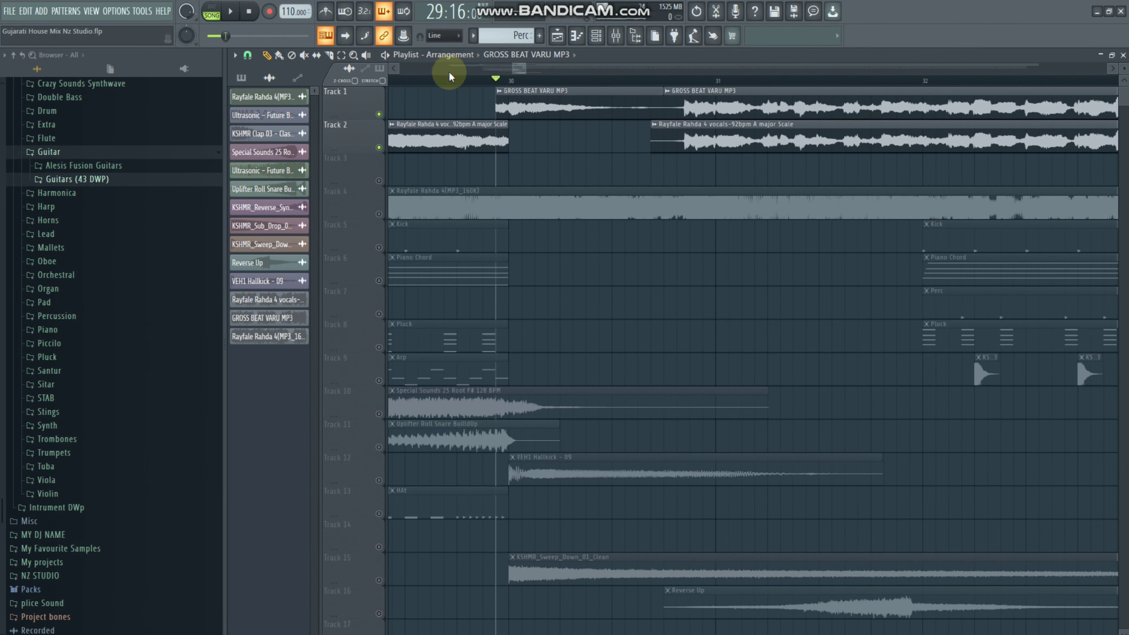
{"action": "scroll", "coordinate": [449, 76], "scroll_direction": "down", "scroll_amount": 5}
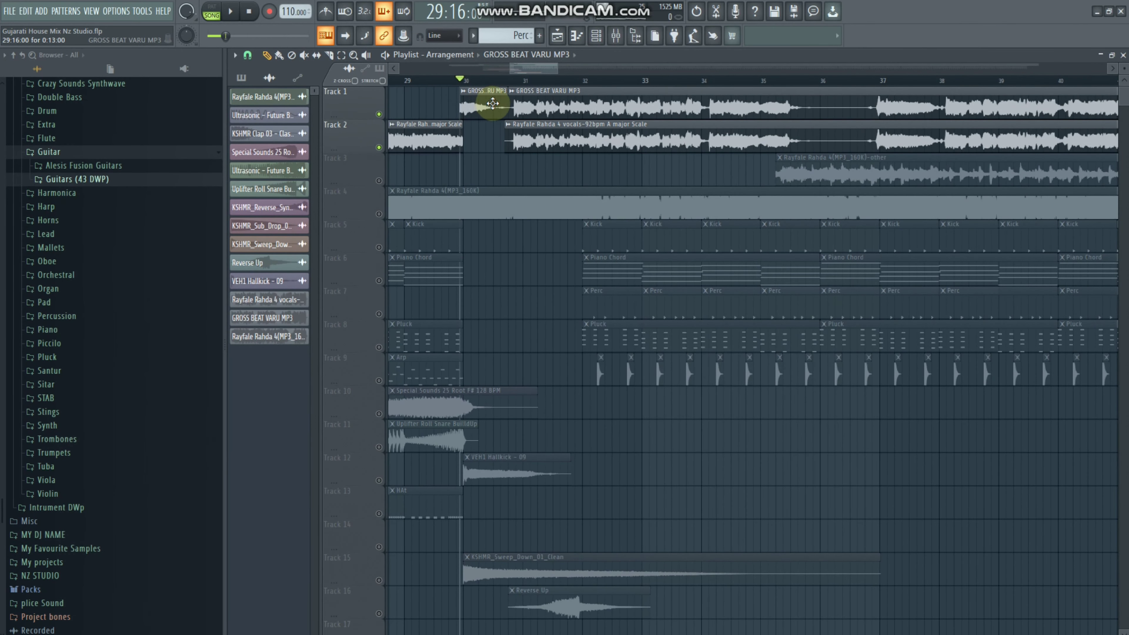
{"action": "left_click_drag", "start_coordinate": [509, 105], "coordinate": [777, 114]}
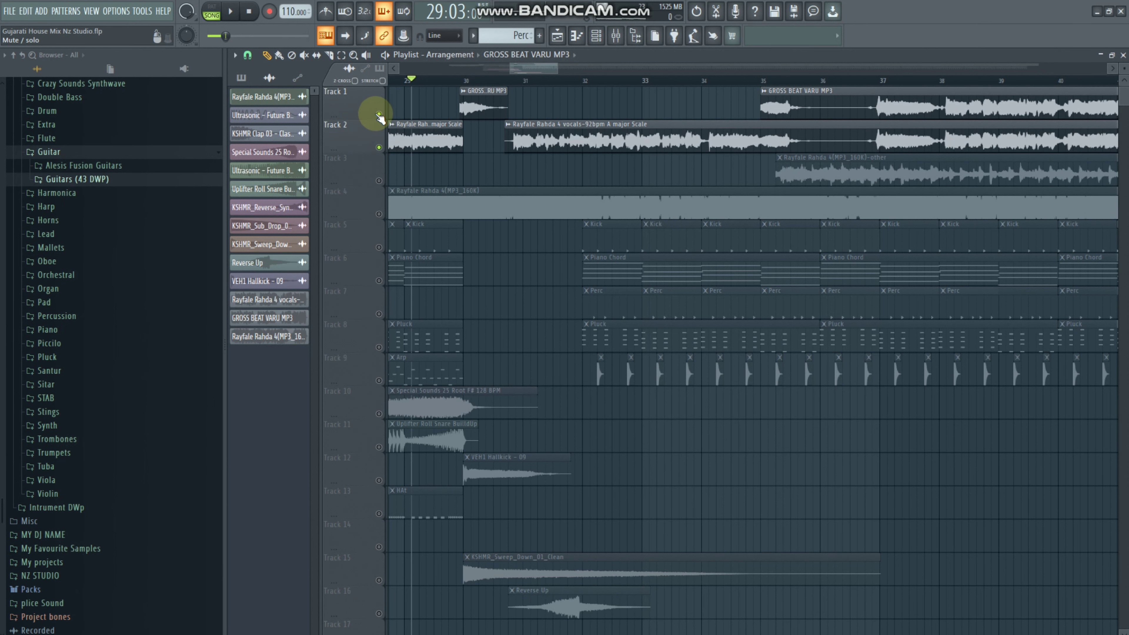
Restore all tracks from solo, mute Track 4 and play the arrangement from bar 29.
{"action": "right_click", "coordinate": [378, 114]}
{"action": "right_click", "coordinate": [377, 115]}
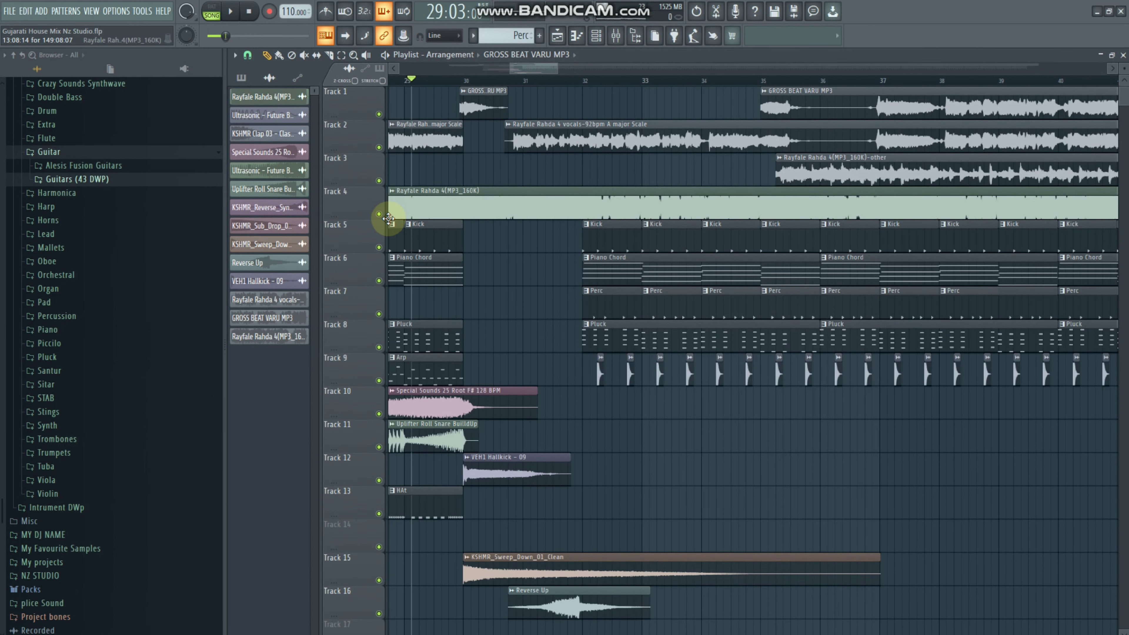
{"action": "left_click", "coordinate": [377, 217]}
{"action": "key", "text": "space"}
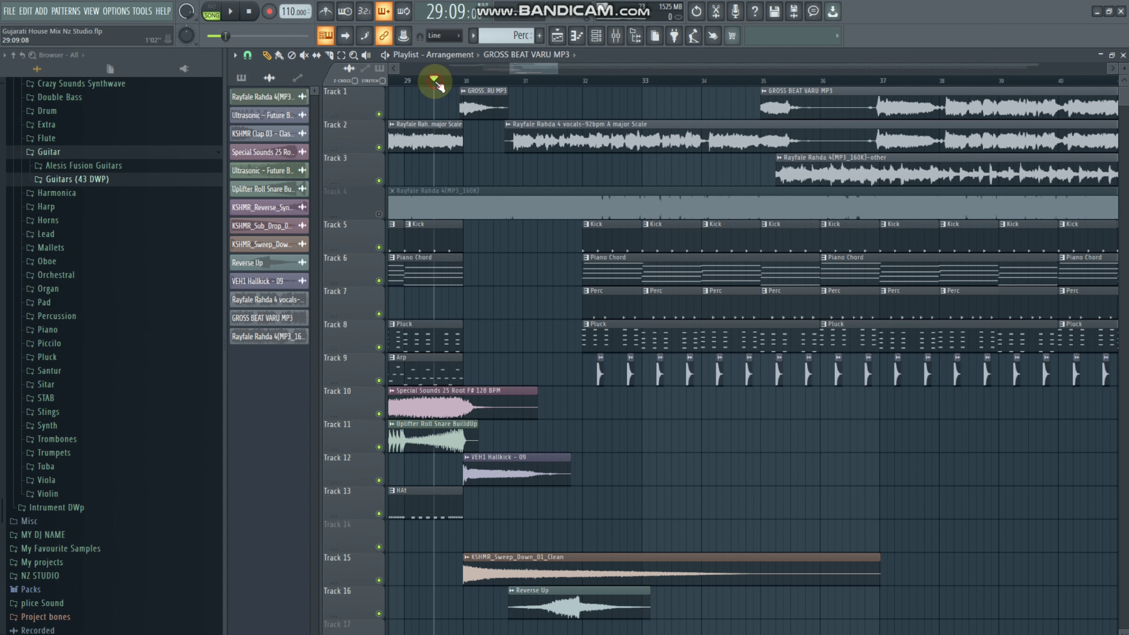
{"action": "key", "text": "space"}
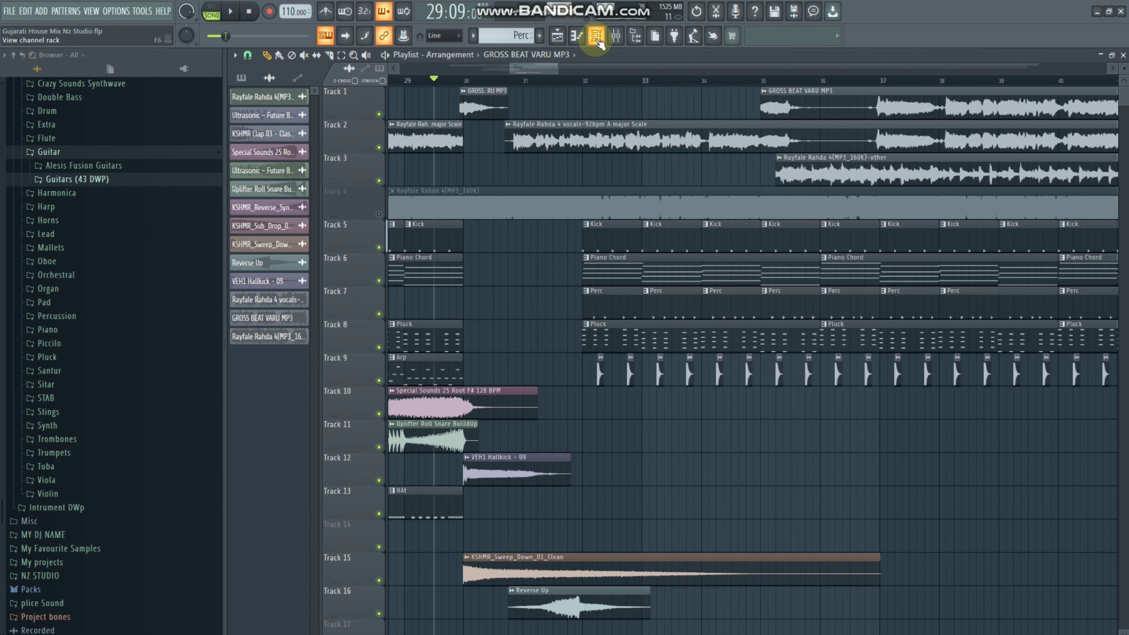
Lower the GROSS BEAT VARU MP3 mixer insert's volume to about 72% (-6.8 dB) during playback.
{"action": "left_click", "coordinate": [612, 41]}
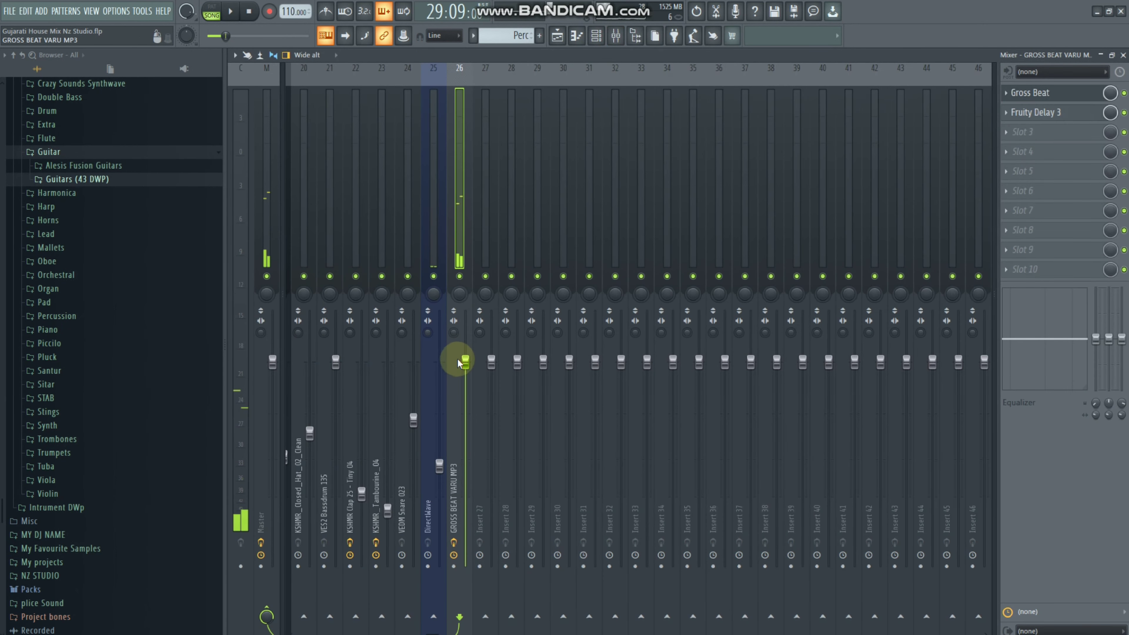
{"action": "left_click_drag", "start_coordinate": [462, 361], "coordinate": [465, 377]}
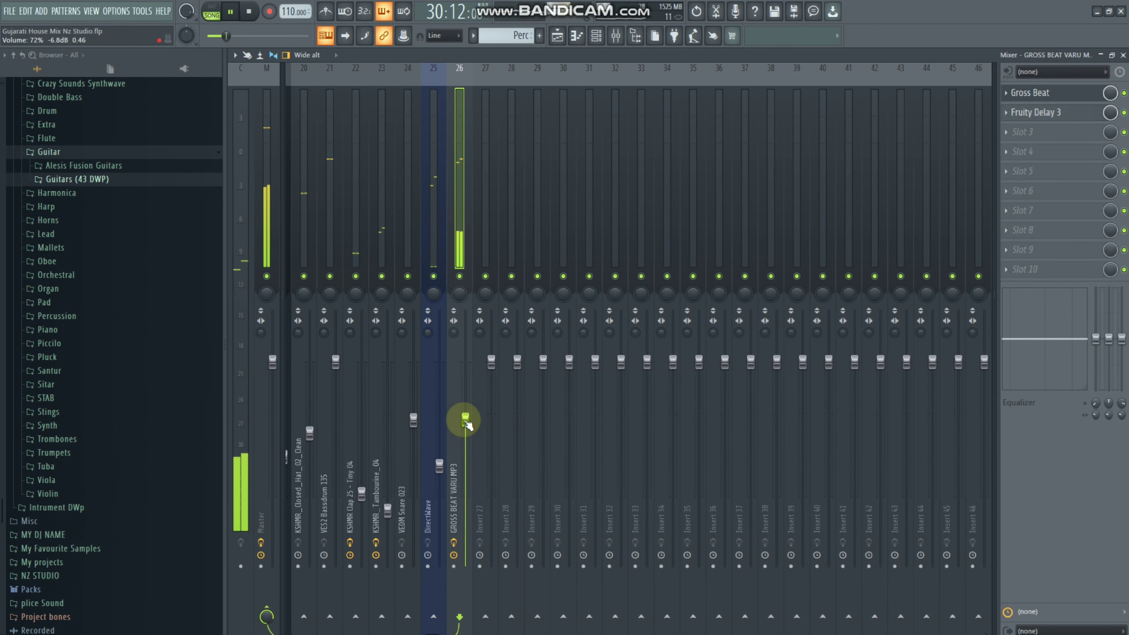
{"action": "left_click", "coordinate": [1123, 55]}
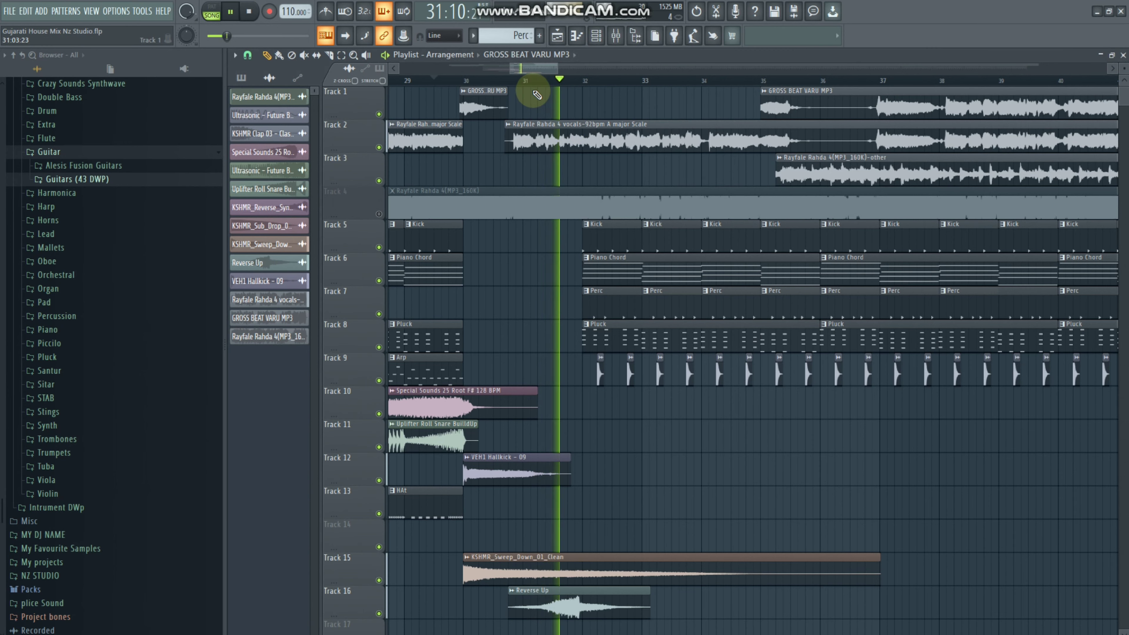
{"action": "key", "text": "space"}
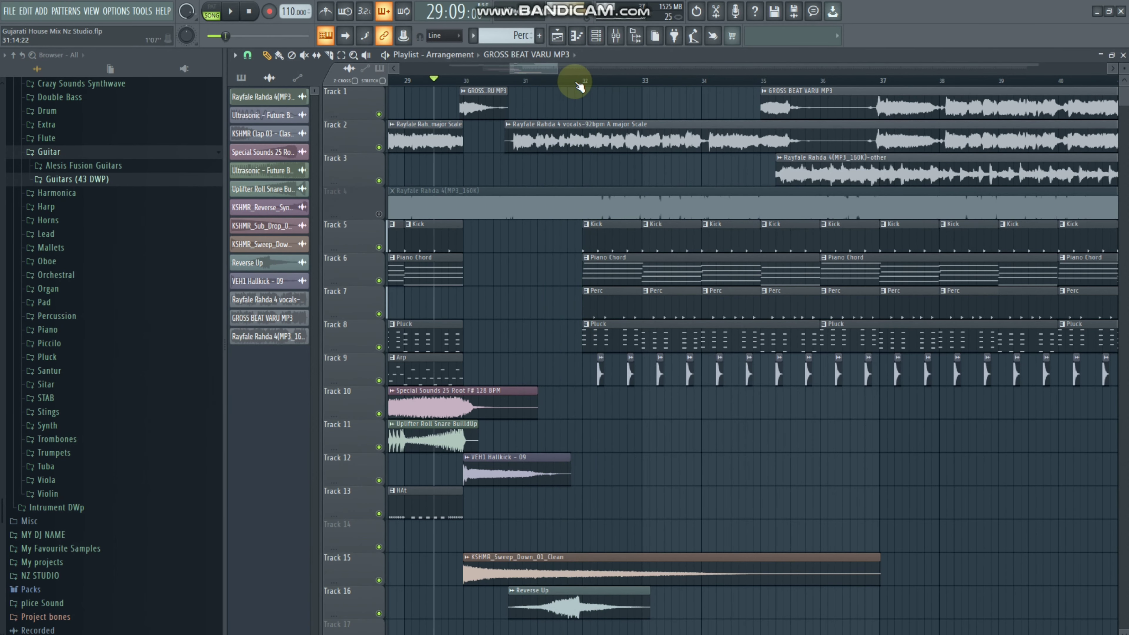
Play the arrangement from 34:05 to check the entry of the second gated vocal clip at bar 35.
{"action": "scroll", "coordinate": [578, 84], "scroll_direction": "down", "scroll_amount": 3}
{"action": "left_click", "coordinate": [650, 83]}
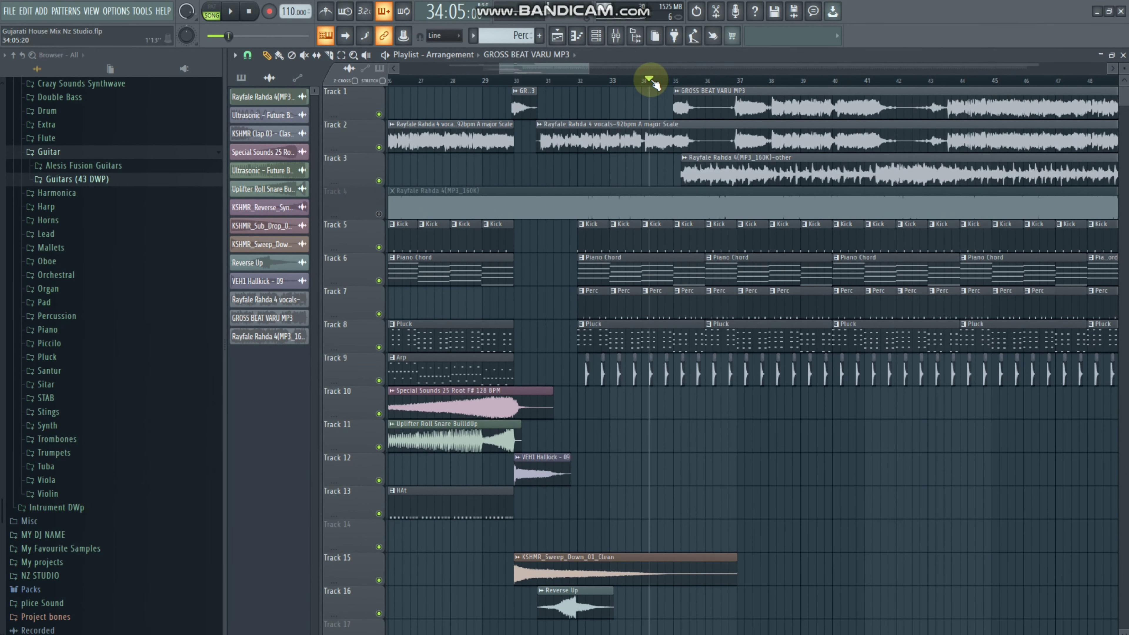
{"action": "scroll", "coordinate": [631, 80], "scroll_direction": "up", "scroll_amount": 4}
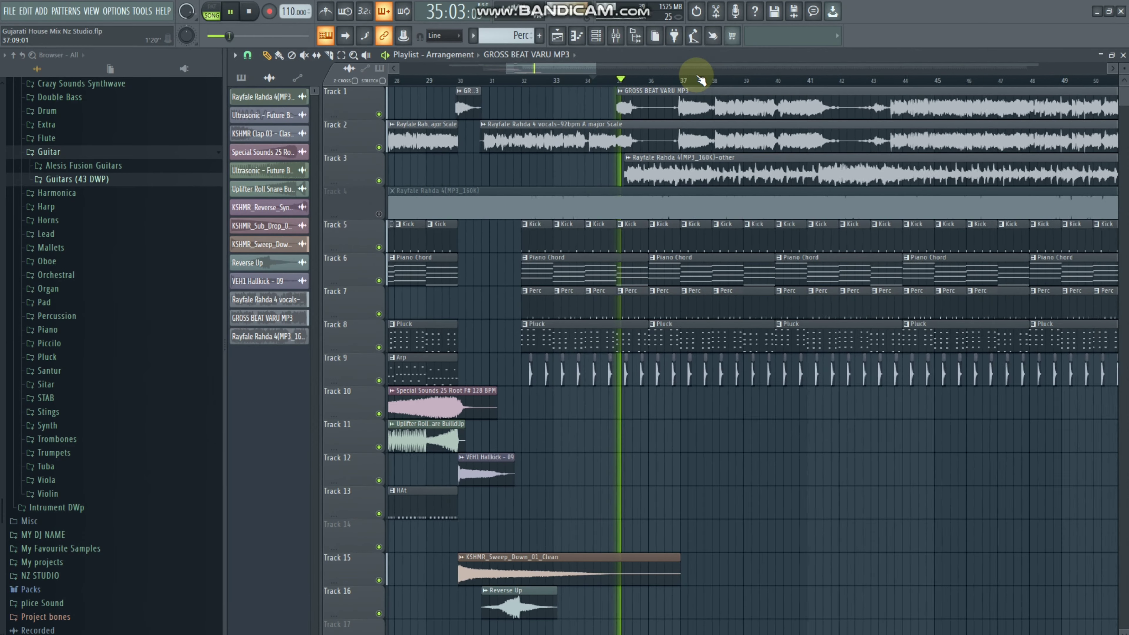
{"action": "key", "text": "space"}
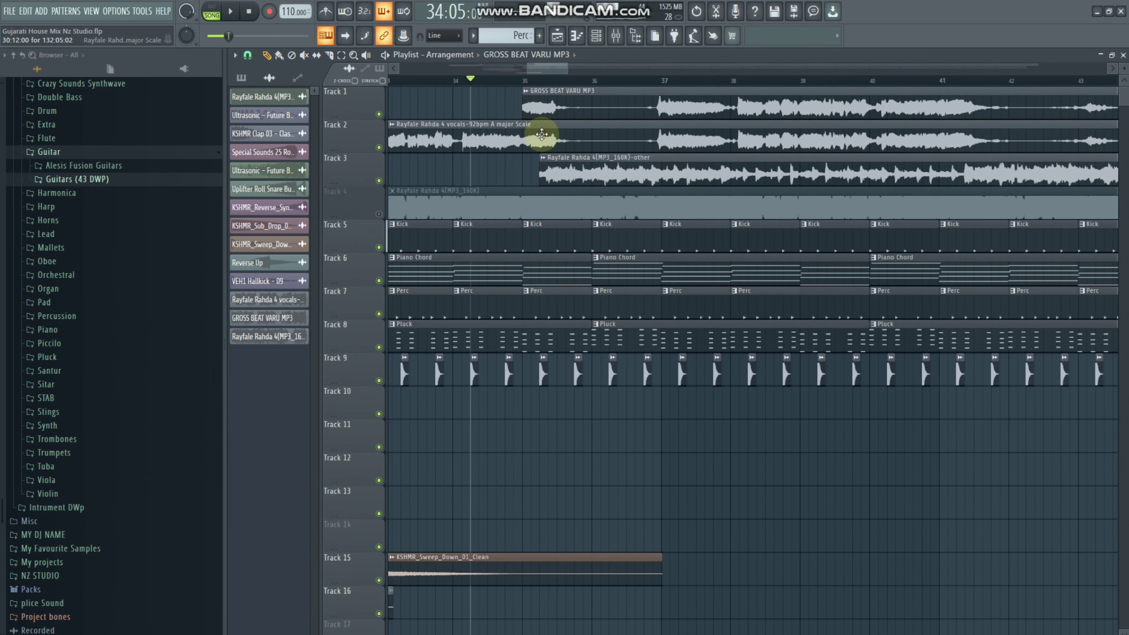
Cut the section from bar 35 to about 35:12 out of the Track 2 vocals clip.
{"action": "left_click", "coordinate": [366, 55]}
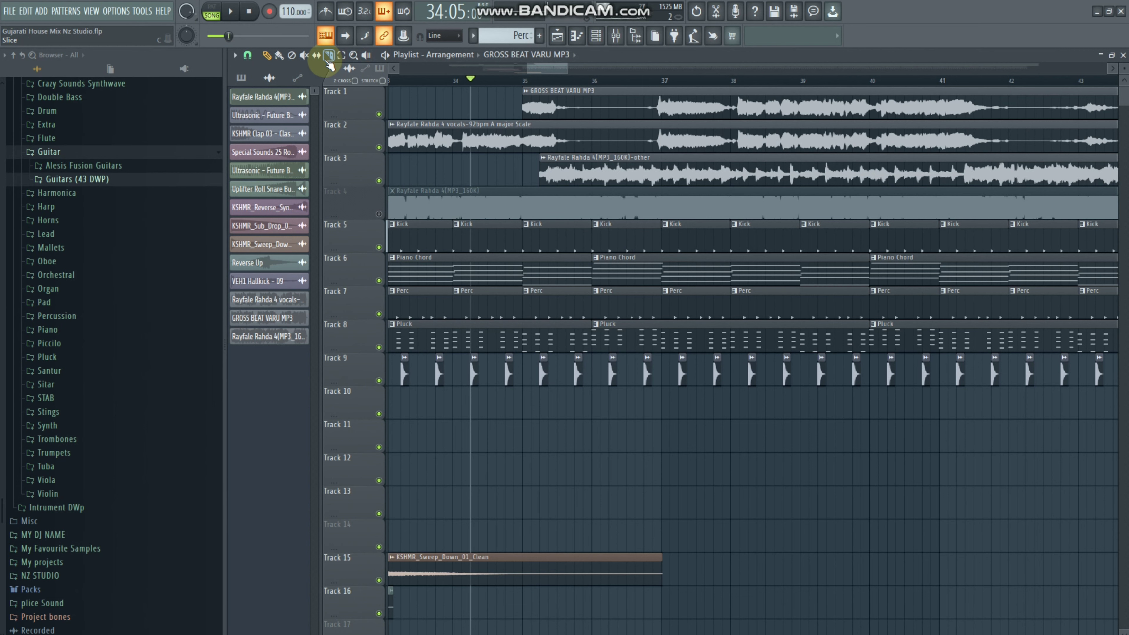
{"action": "scroll", "coordinate": [525, 80], "scroll_direction": "up", "scroll_amount": 4}
{"action": "left_click", "coordinate": [530, 130]}
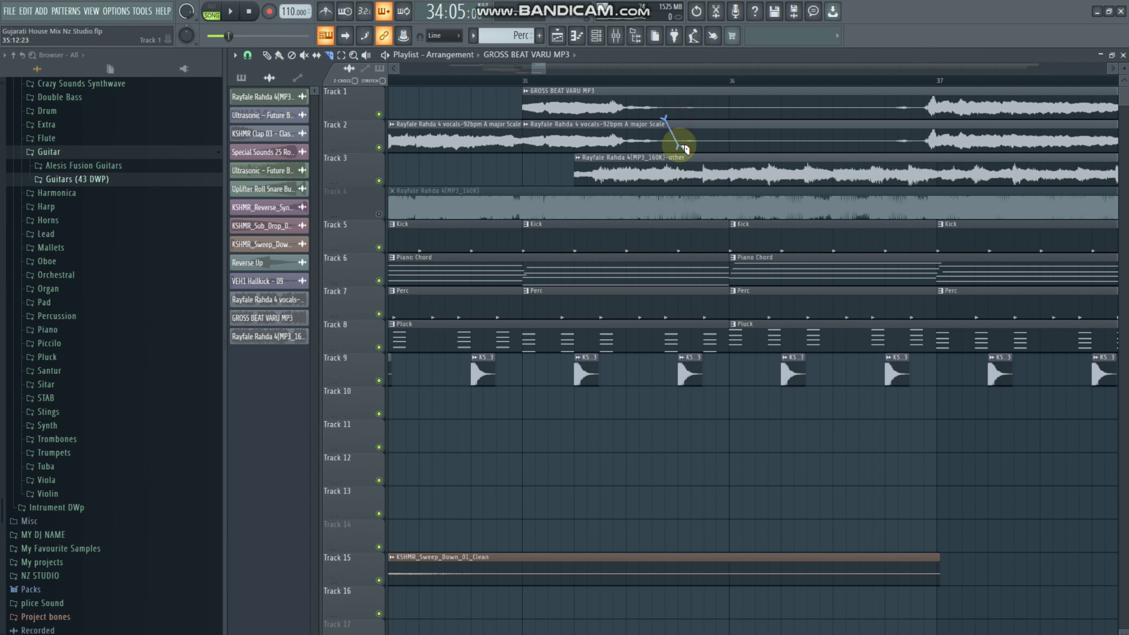
{"action": "left_click_drag", "start_coordinate": [674, 160], "coordinate": [666, 157]}
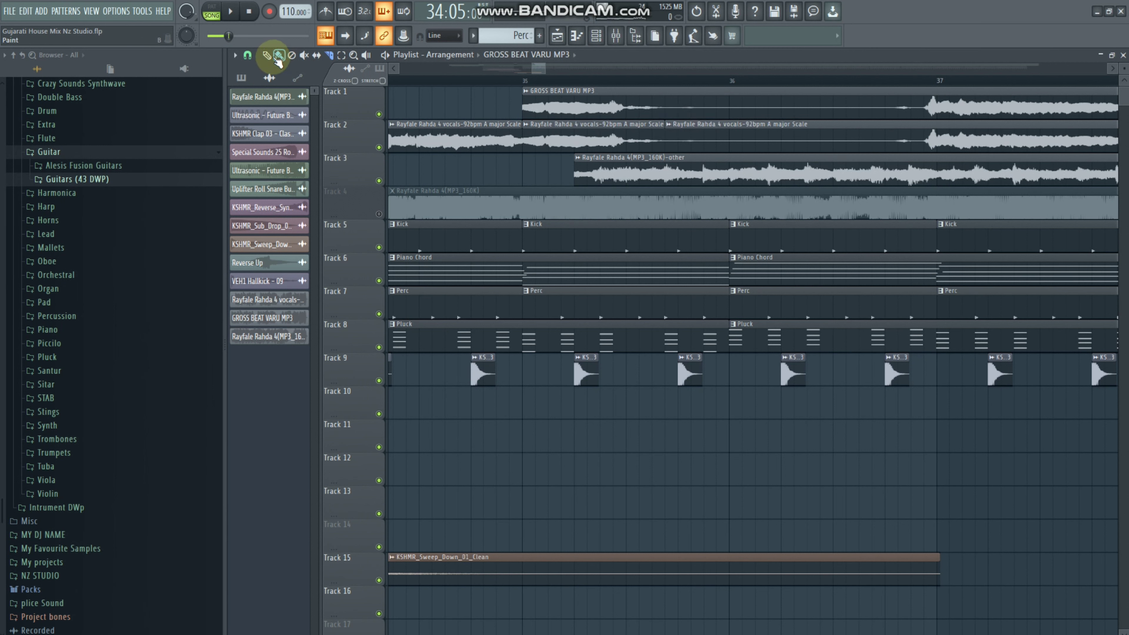
{"action": "right_click", "coordinate": [558, 133]}
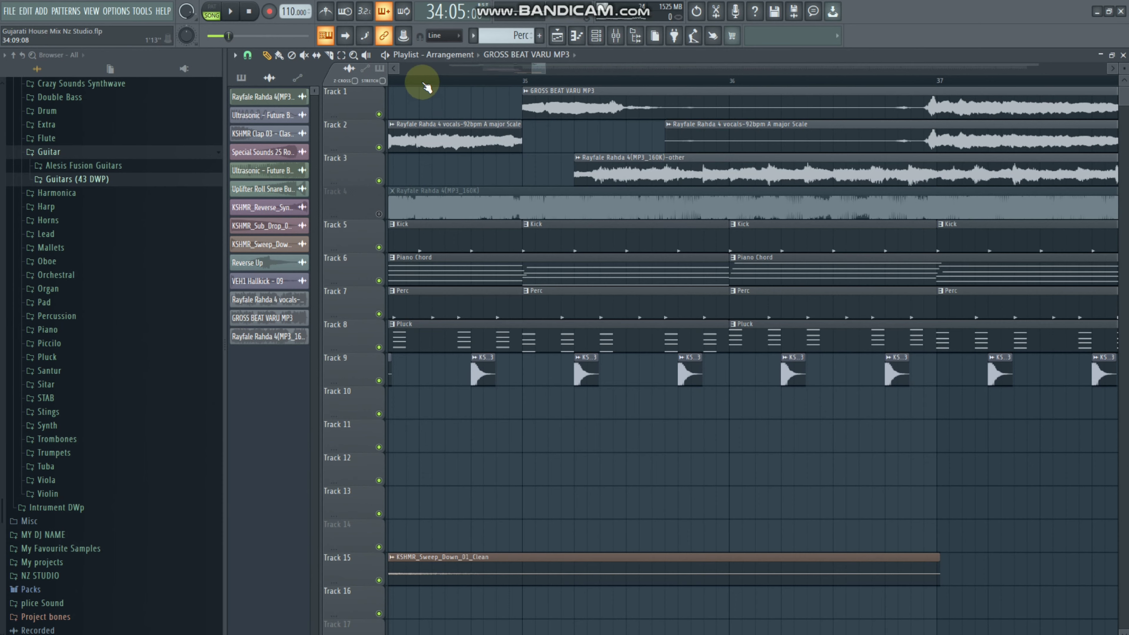
Play from 34:09 to check the handover to the gated vocal at bar 35.
{"action": "key", "text": "space"}
{"action": "scroll", "coordinate": [427, 87], "scroll_direction": "down", "scroll_amount": 2}
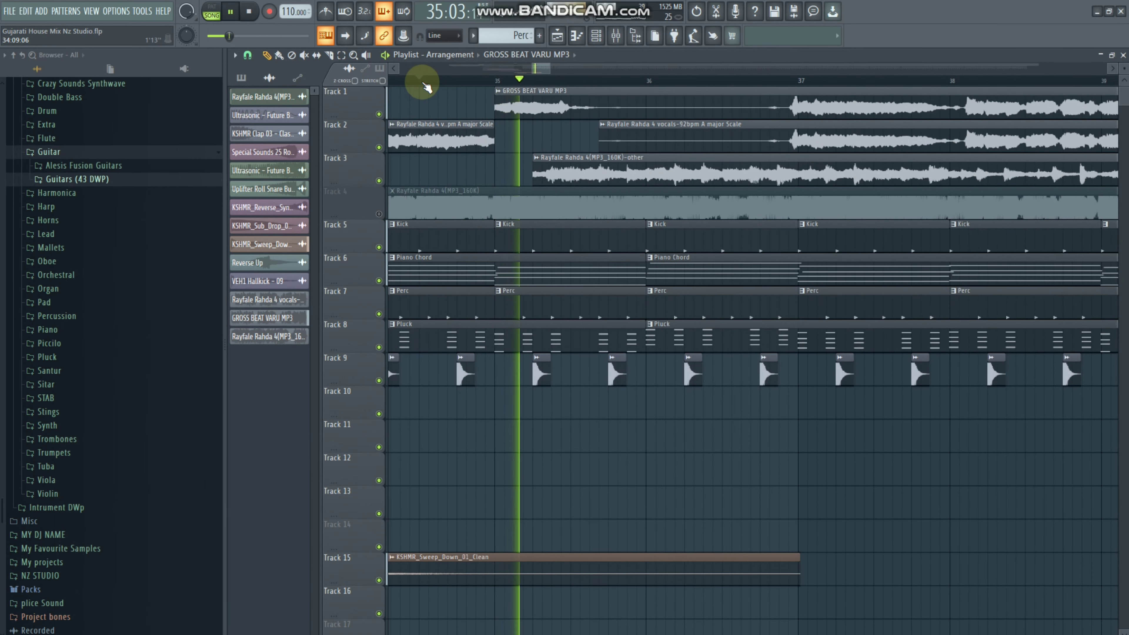
{"action": "key", "text": "space"}
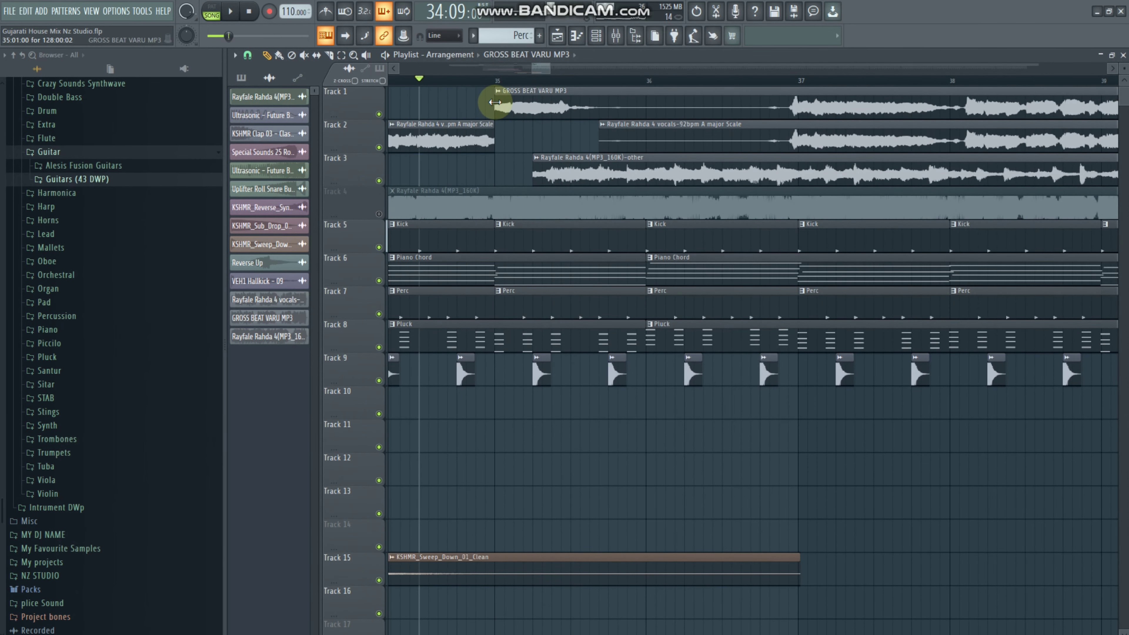
Extend the second Track 1 gated clip's start back to 34:16 and the preceding Track 2 vocals clip's end one step past bar 35.
{"action": "left_click_drag", "start_coordinate": [495, 102], "coordinate": [486, 106]}
{"action": "key", "text": "space"}
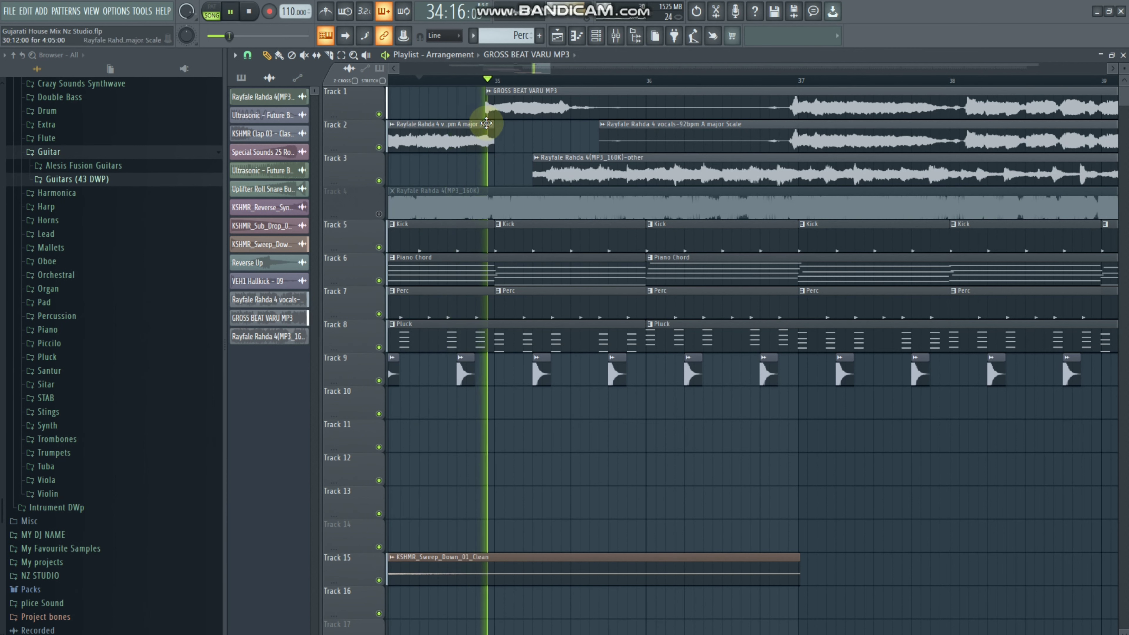
{"action": "key", "text": "space"}
{"action": "left_click", "coordinate": [495, 131]}
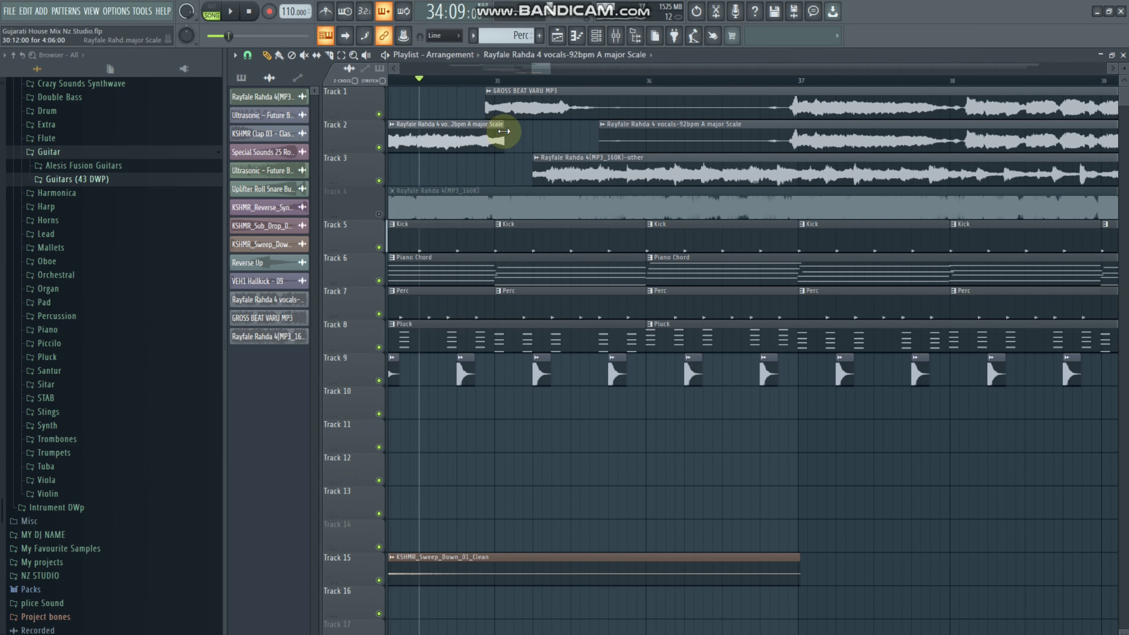
Shorten the end of the first Track 2 vocals clip to about 35:02, off the grid, during playback.
{"action": "key", "text": "space"}
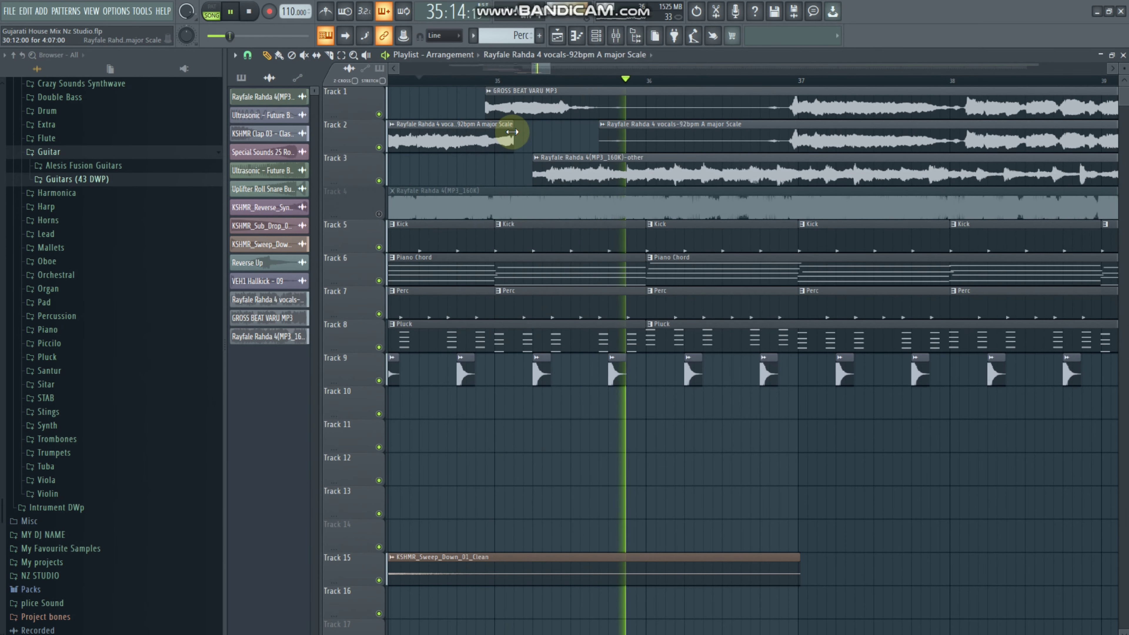
{"action": "scroll", "coordinate": [521, 82], "scroll_direction": "up", "scroll_amount": 5}
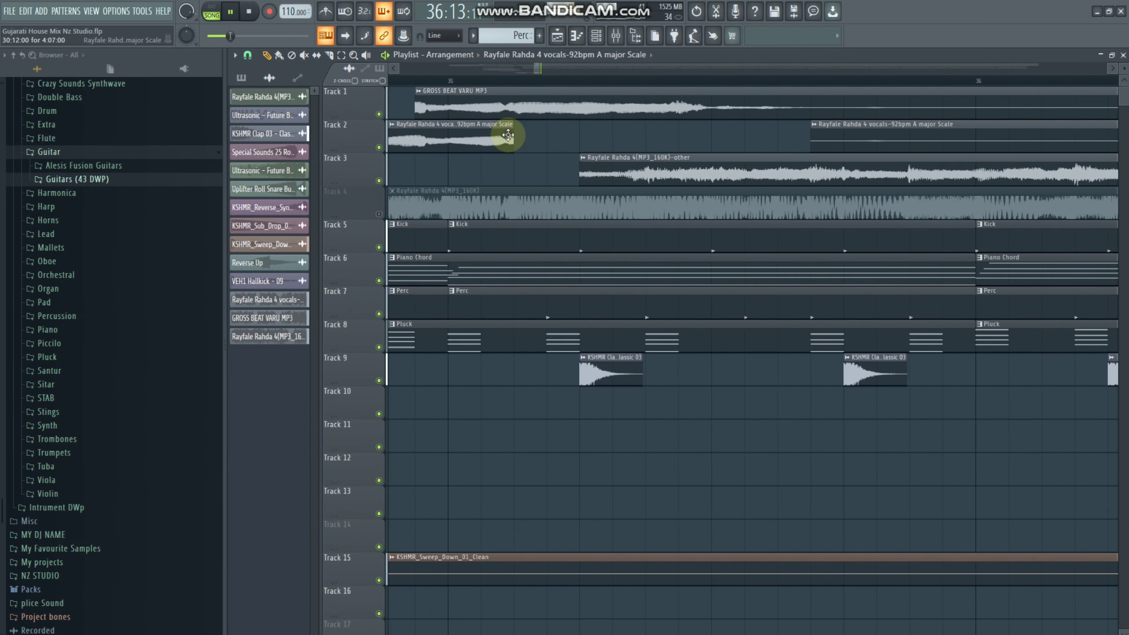
{"action": "left_click_drag", "start_coordinate": [513, 142], "coordinate": [510, 145]}
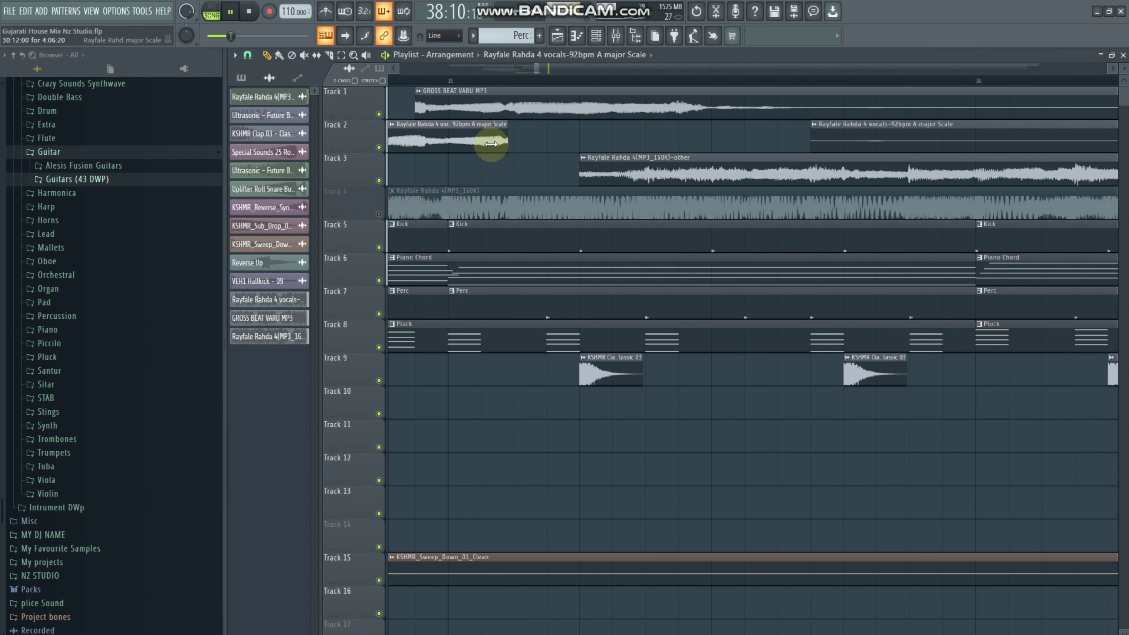
{"action": "key", "text": "space"}
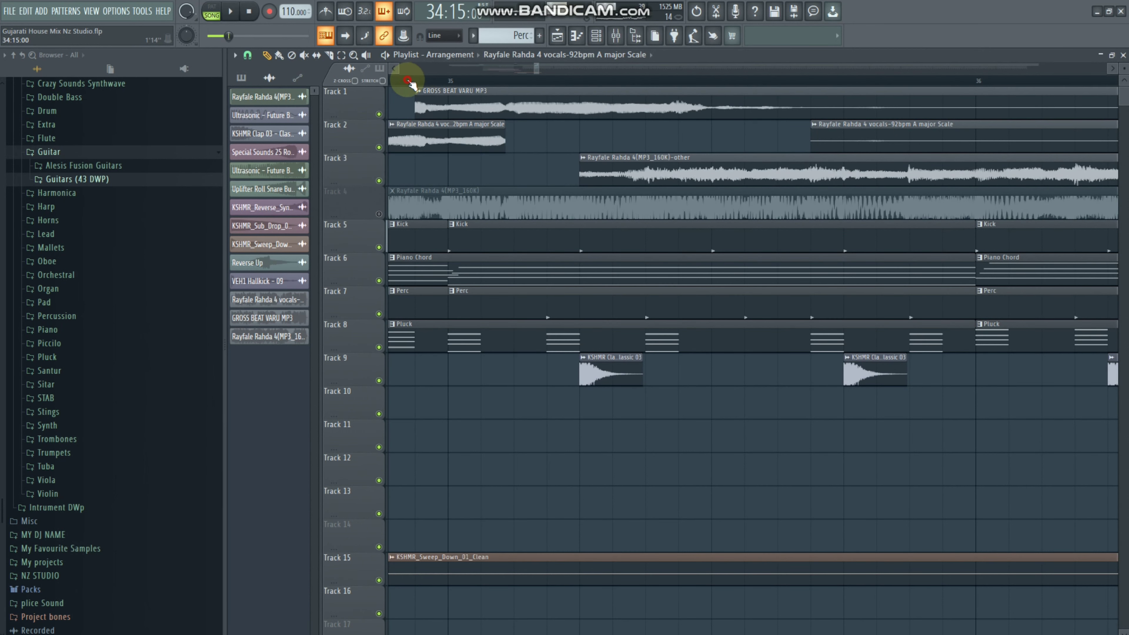
Play from 34:15 to check the handover from the shortened vocals clip to the gated vocal.
{"action": "scroll", "coordinate": [412, 85], "scroll_direction": "down", "scroll_amount": 5}
{"action": "key", "text": "space"}
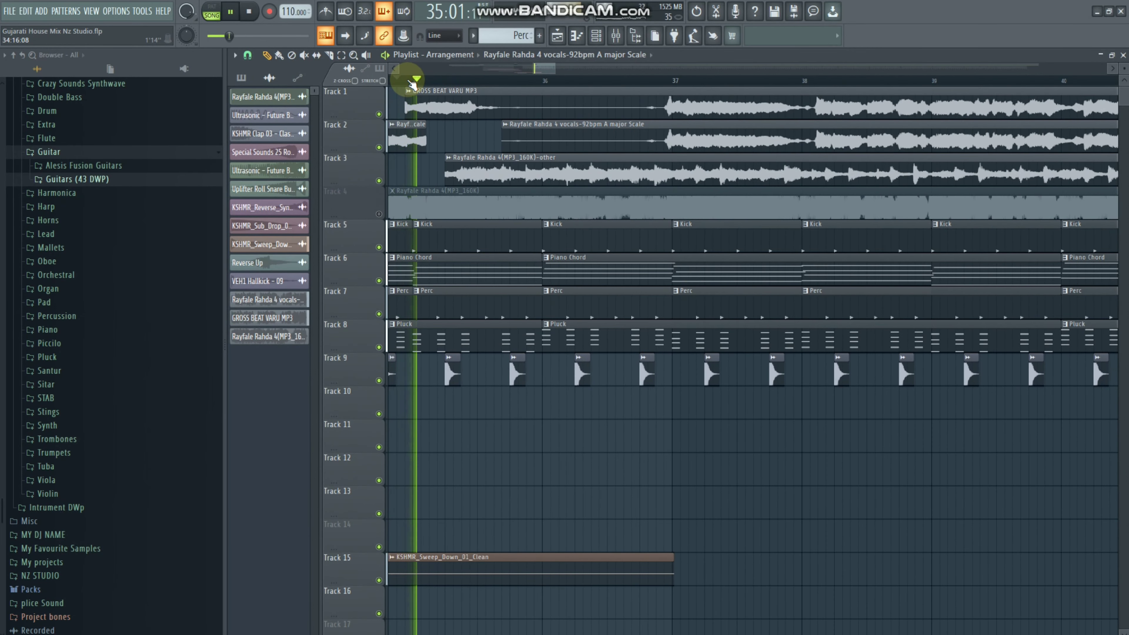
{"action": "key", "text": "space"}
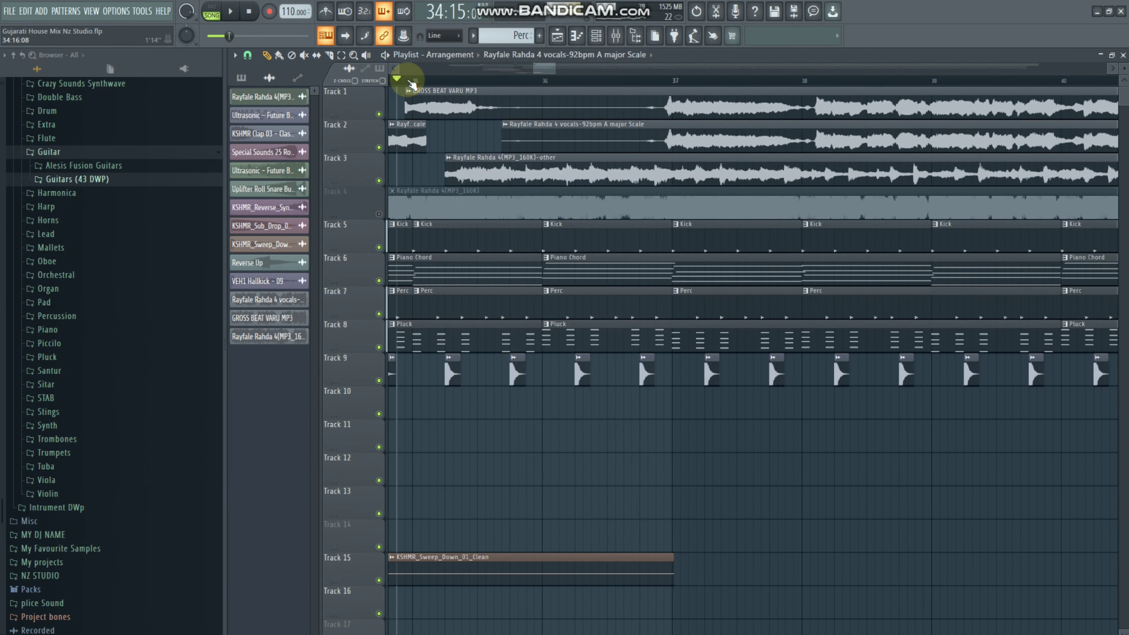
{"action": "scroll", "coordinate": [412, 84], "scroll_direction": "down", "scroll_amount": 1}
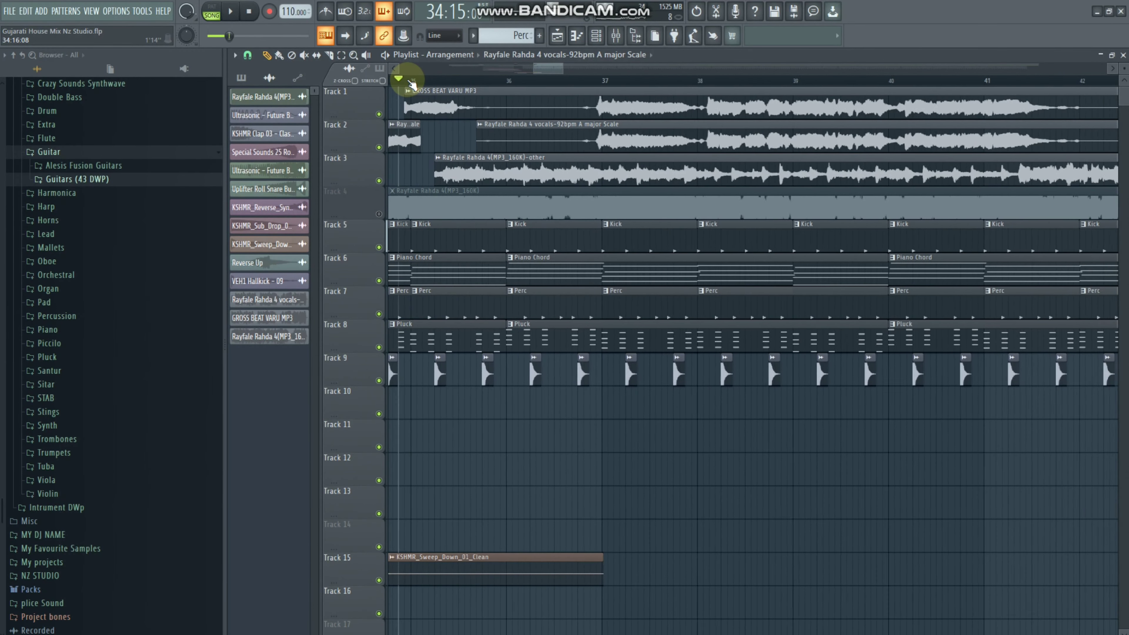
Raise the volume of the GROSS BEAT VARU MP3 mixer track to about 79% during playback.
{"action": "left_click", "coordinate": [615, 35]}
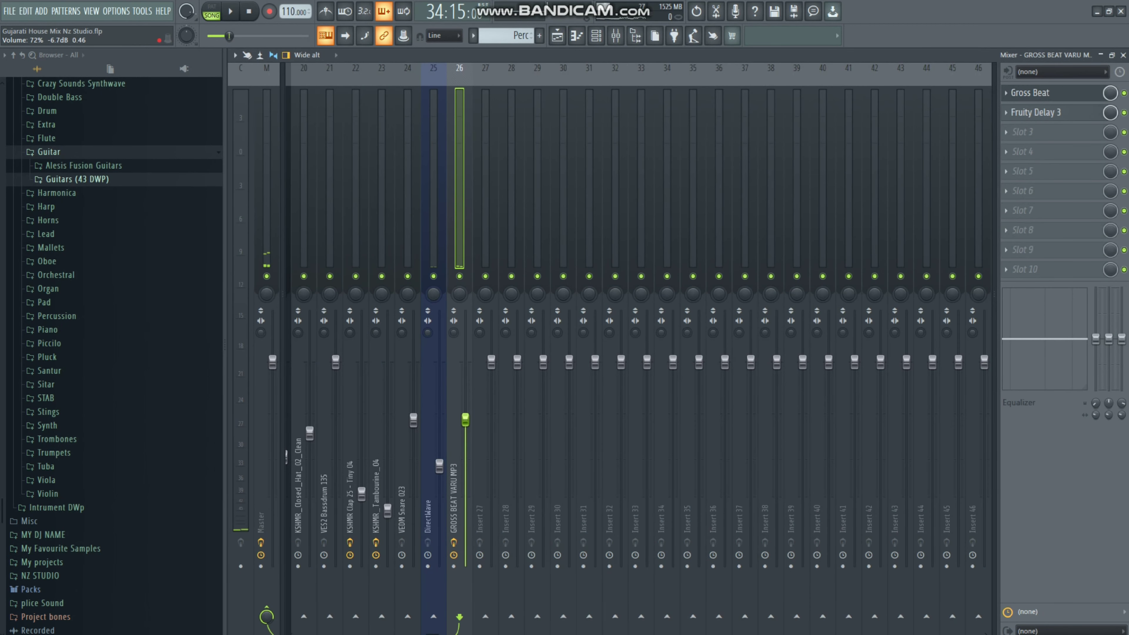
{"action": "key", "text": "space"}
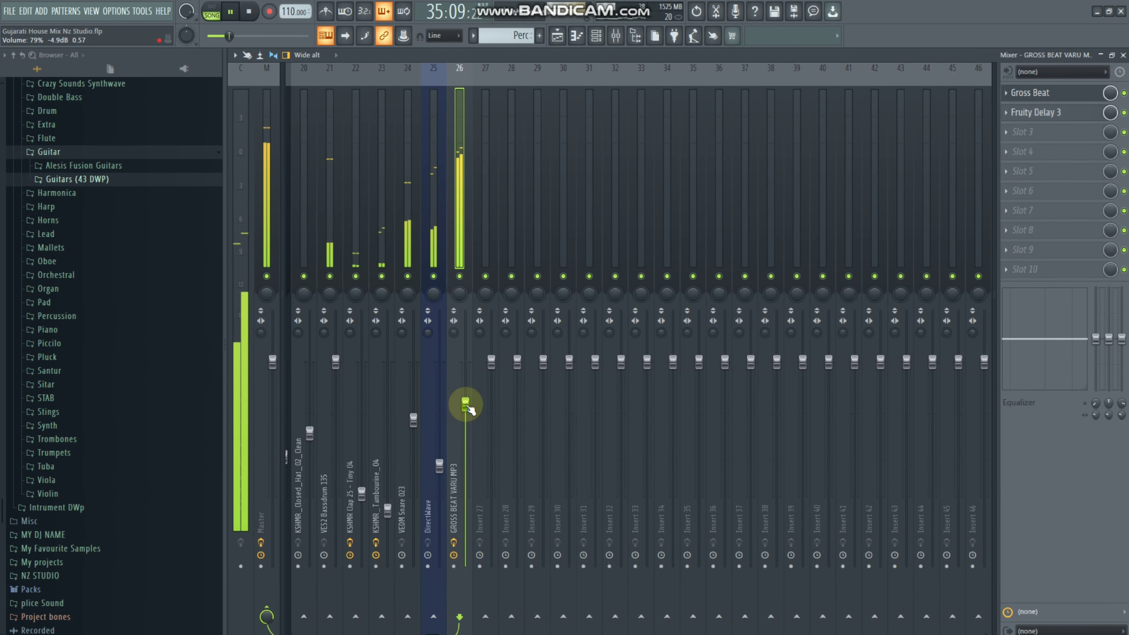
{"action": "left_click", "coordinate": [1122, 55]}
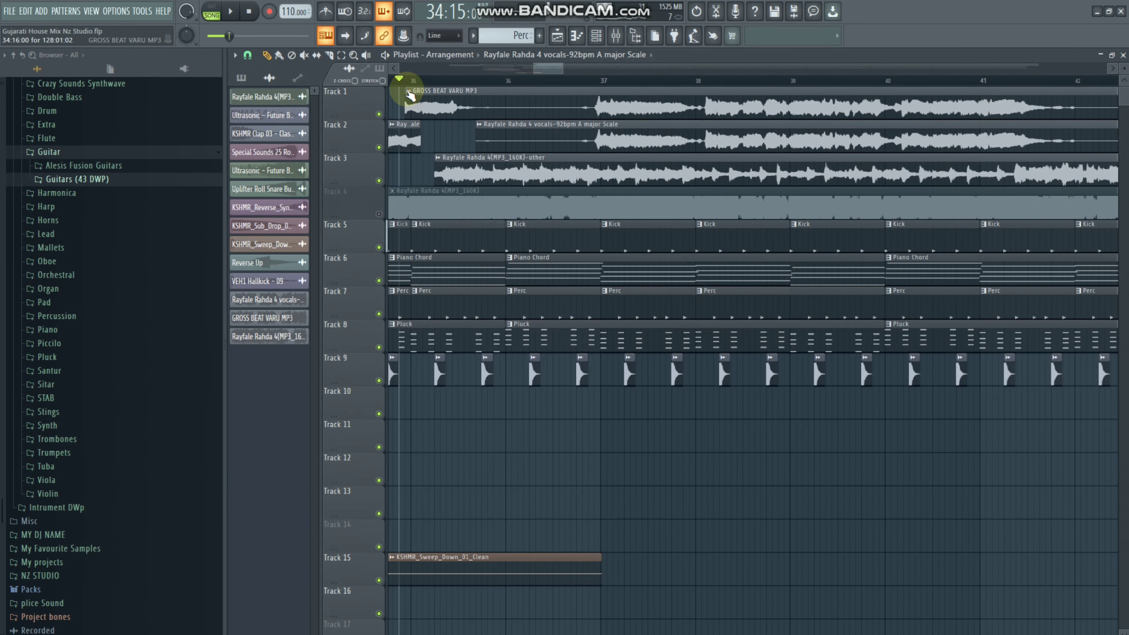
Play the arrangement from 34:15 to check the level of the gated vocal against the mix.
{"action": "scroll", "coordinate": [404, 83], "scroll_direction": "down", "scroll_amount": 6}
{"action": "key", "text": "space"}
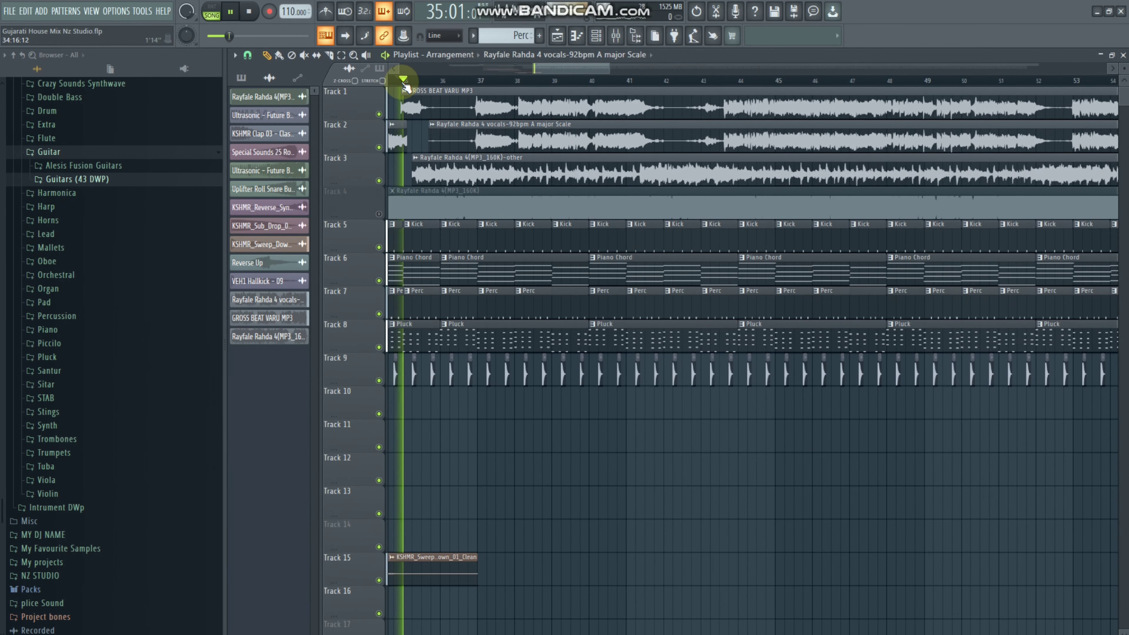
{"action": "scroll", "coordinate": [500, 78], "scroll_direction": "up", "scroll_amount": 3}
{"action": "key", "text": "space"}
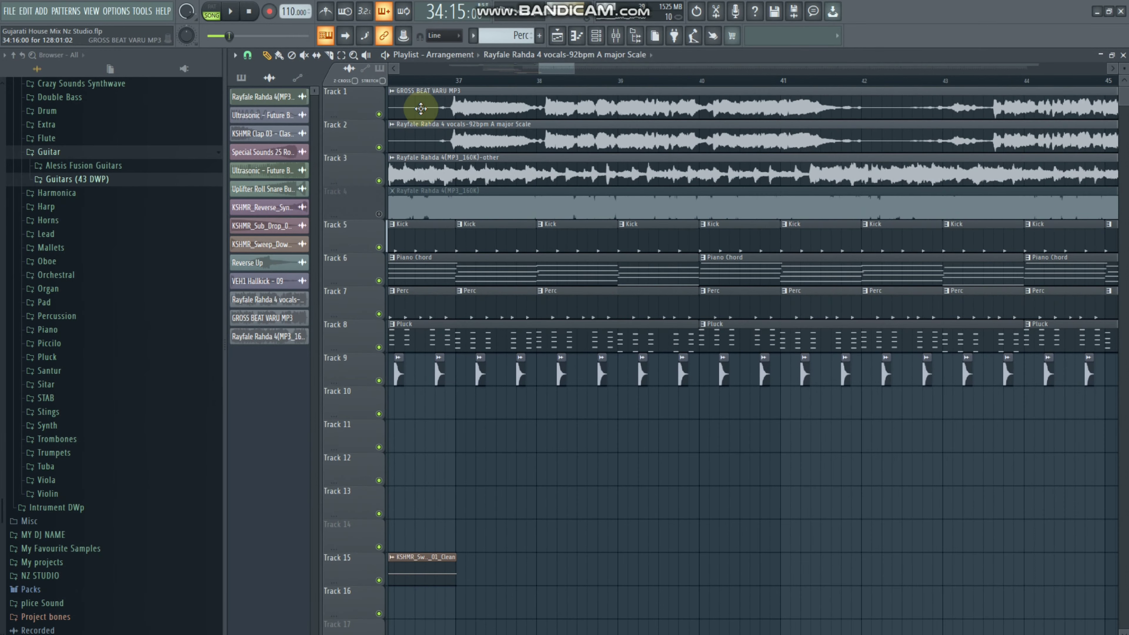
Trim the start of the following Track 2 vocals clip forward to 36:12.
{"action": "scroll", "coordinate": [409, 81], "scroll_direction": "down", "scroll_amount": 4}
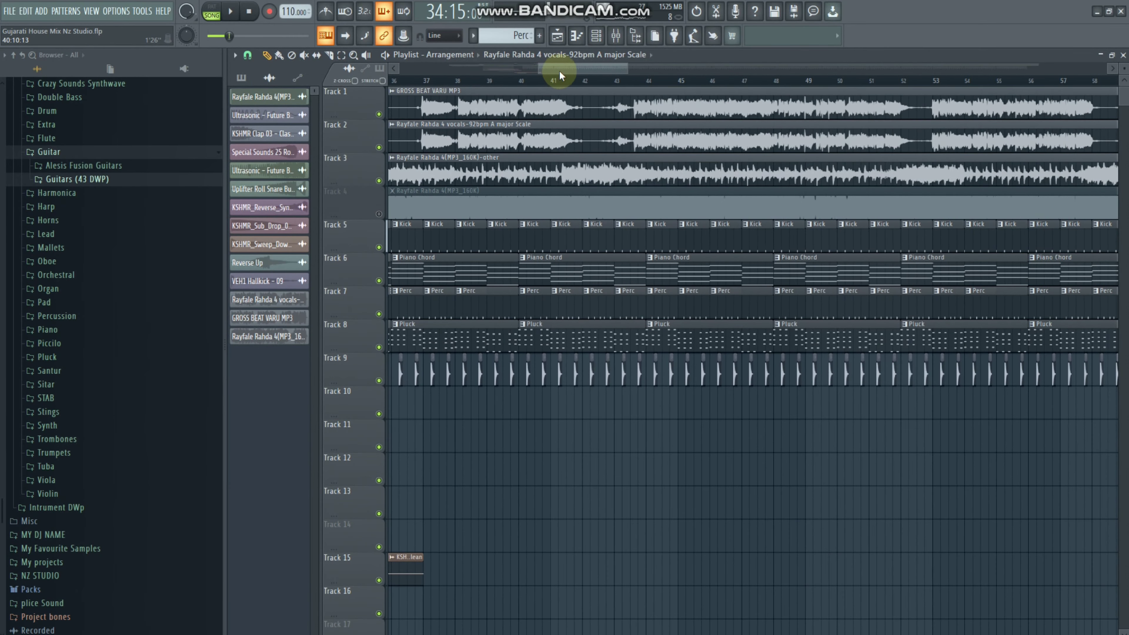
{"action": "left_click_drag", "start_coordinate": [563, 70], "coordinate": [545, 72]}
{"action": "left_click_drag", "start_coordinate": [517, 129], "coordinate": [536, 131]}
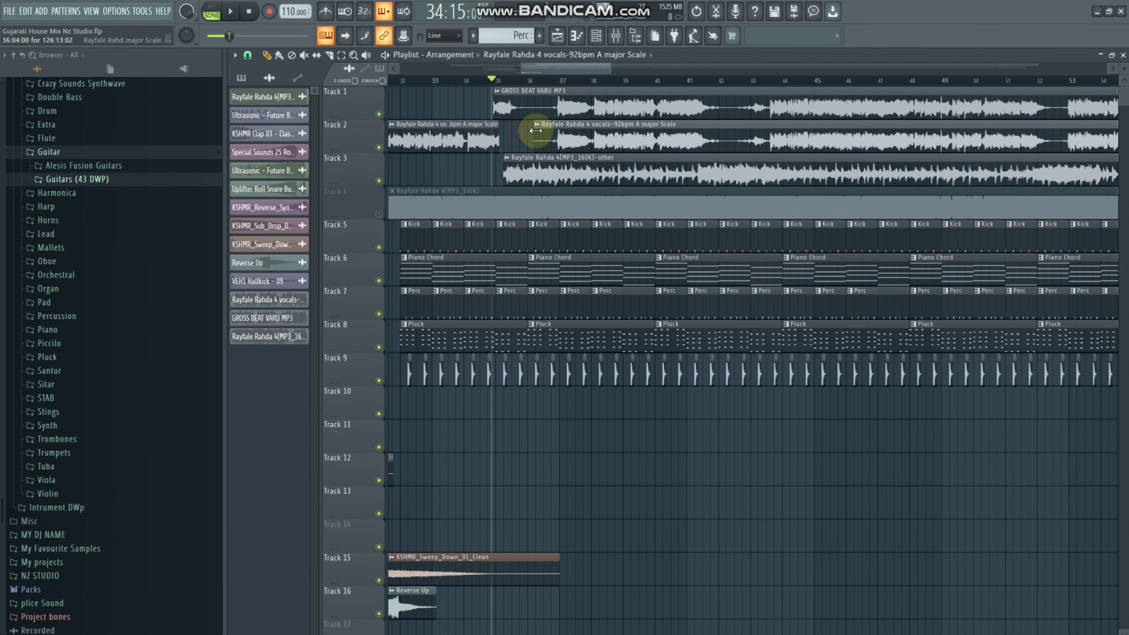
Play from 36:07 to check the vocal entry just before bar 37.
{"action": "scroll", "coordinate": [579, 80], "scroll_direction": "up", "scroll_amount": 4}
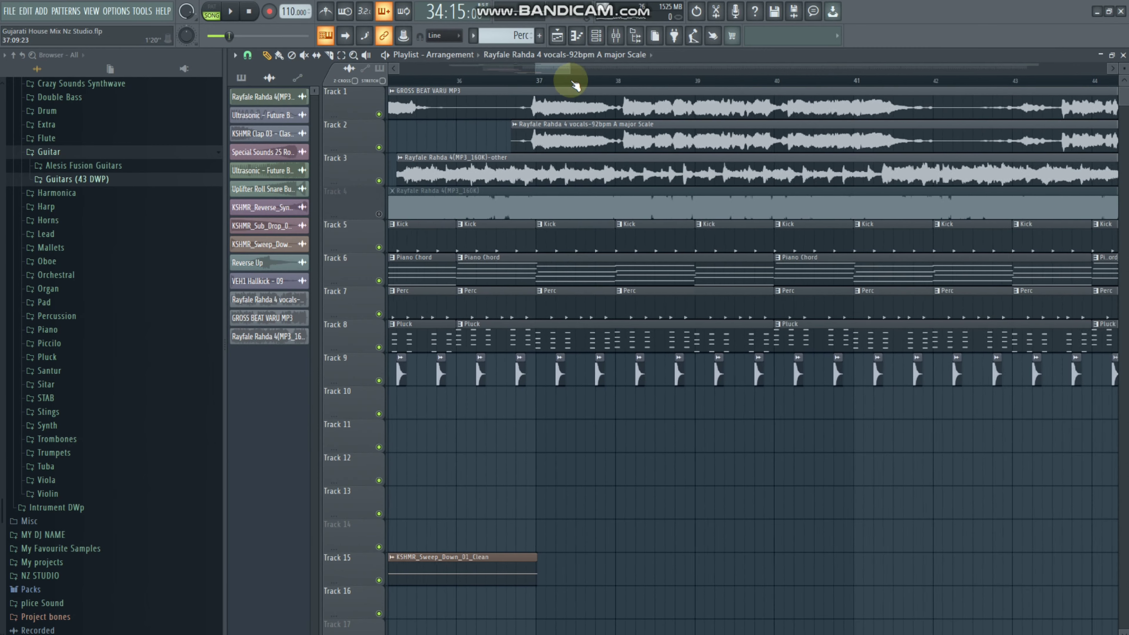
{"action": "left_click", "coordinate": [487, 82]}
{"action": "key", "text": "space"}
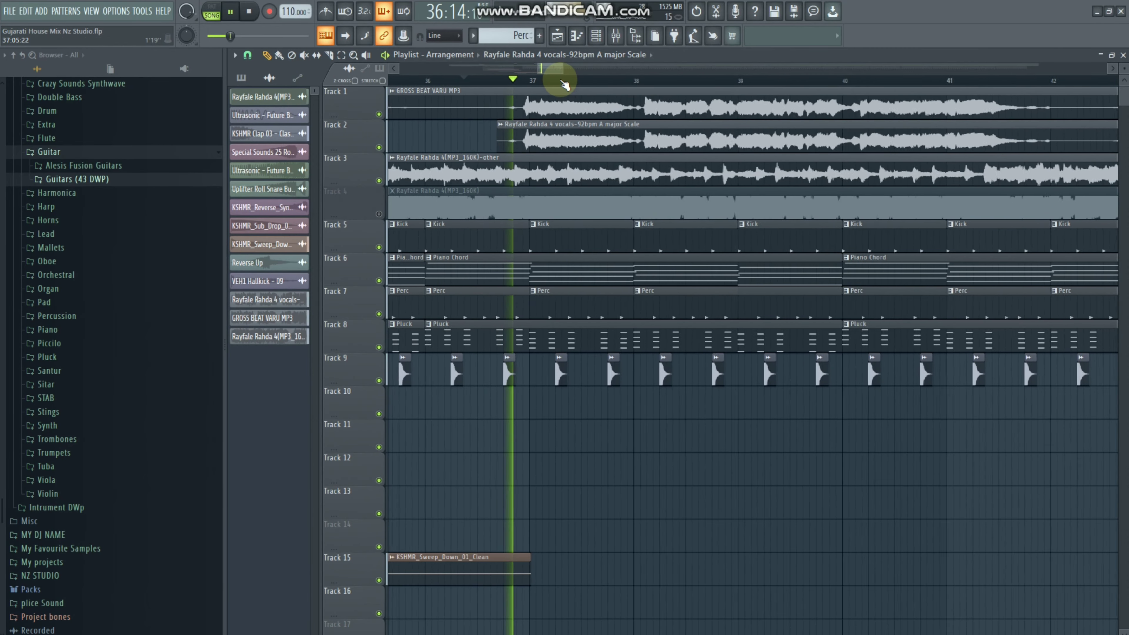
{"action": "key", "text": "space"}
Slice the clips on Tracks 1 to 3 at 37:06 and those on Tracks 1 and 2 at bar 38.
{"action": "scroll", "coordinate": [562, 82], "scroll_direction": "up", "scroll_amount": 2}
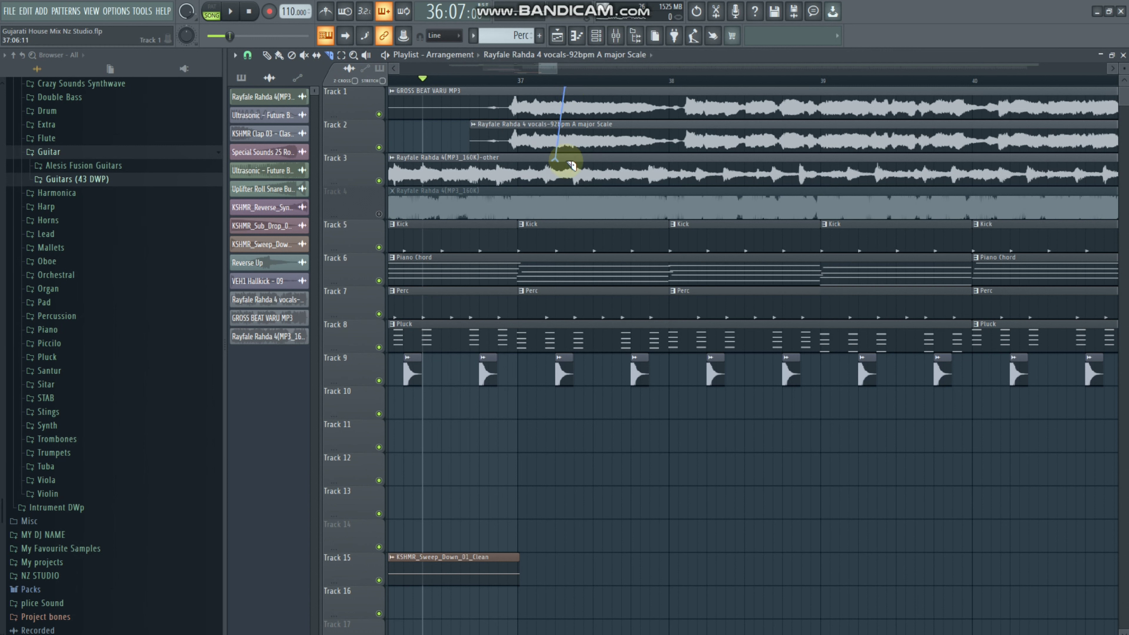
{"action": "left_click_drag", "start_coordinate": [574, 178], "coordinate": [572, 177]}
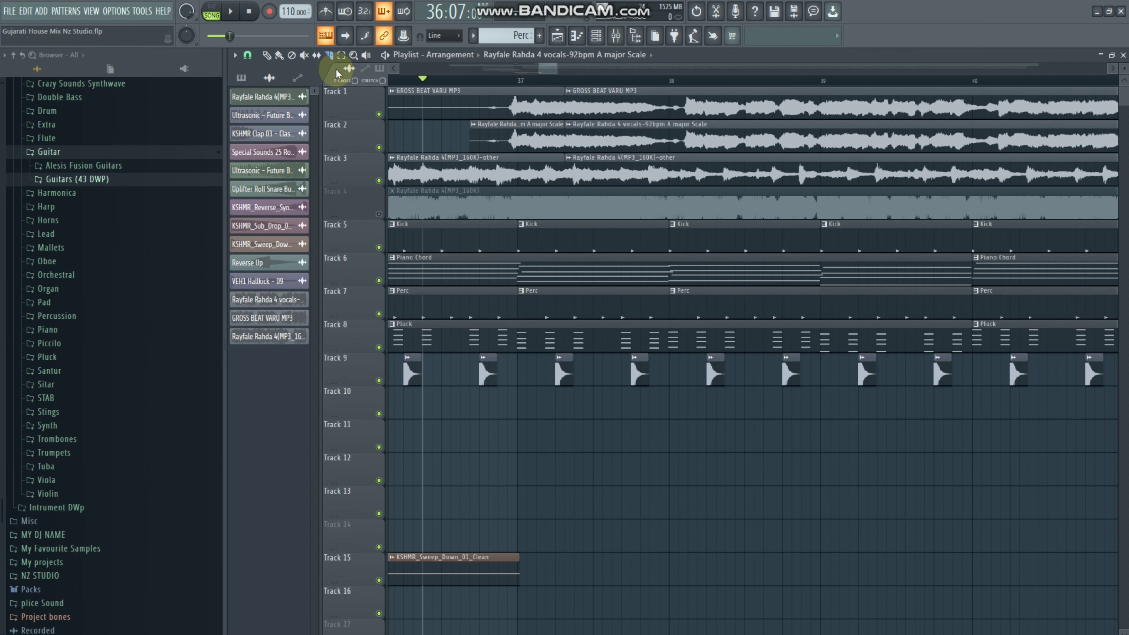
{"action": "left_click", "coordinate": [272, 58]}
{"action": "left_click", "coordinate": [305, 56]}
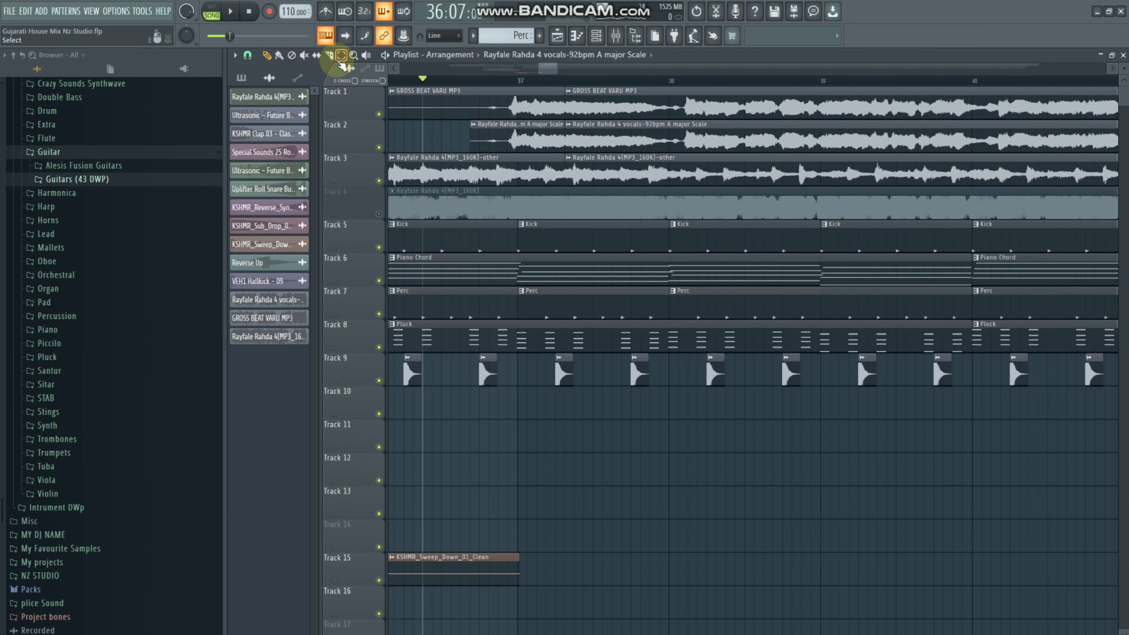
{"action": "left_click", "coordinate": [330, 57]}
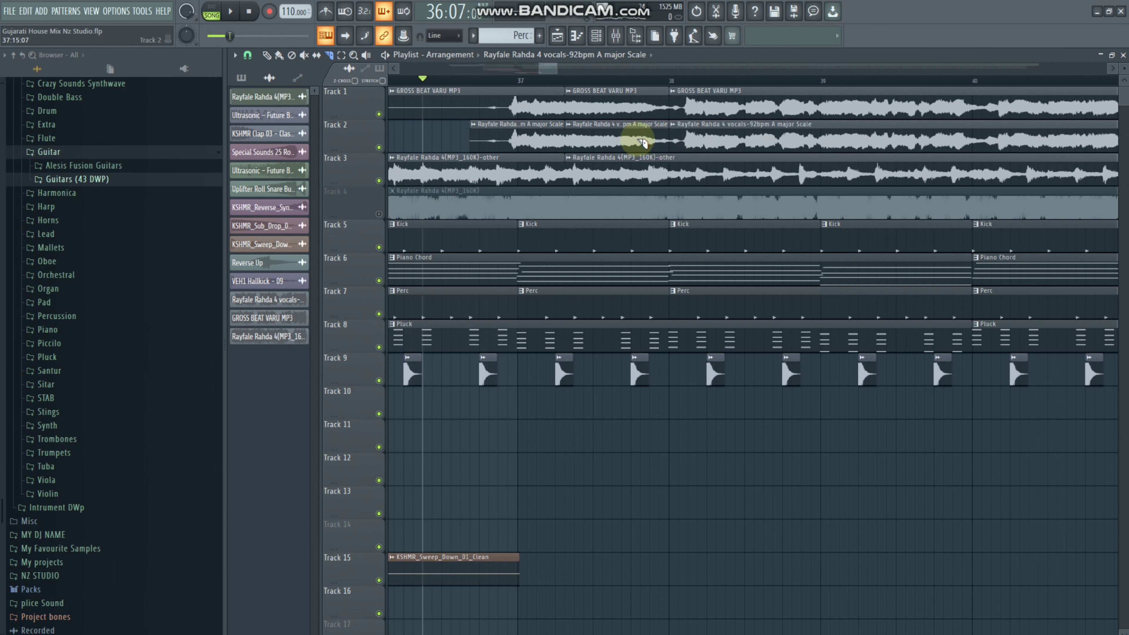
Delete the Track 1 gated clip that ends at 37:06 and the Track 2 vocals piece from 37:06 to bar 38.
{"action": "left_click", "coordinate": [293, 57]}
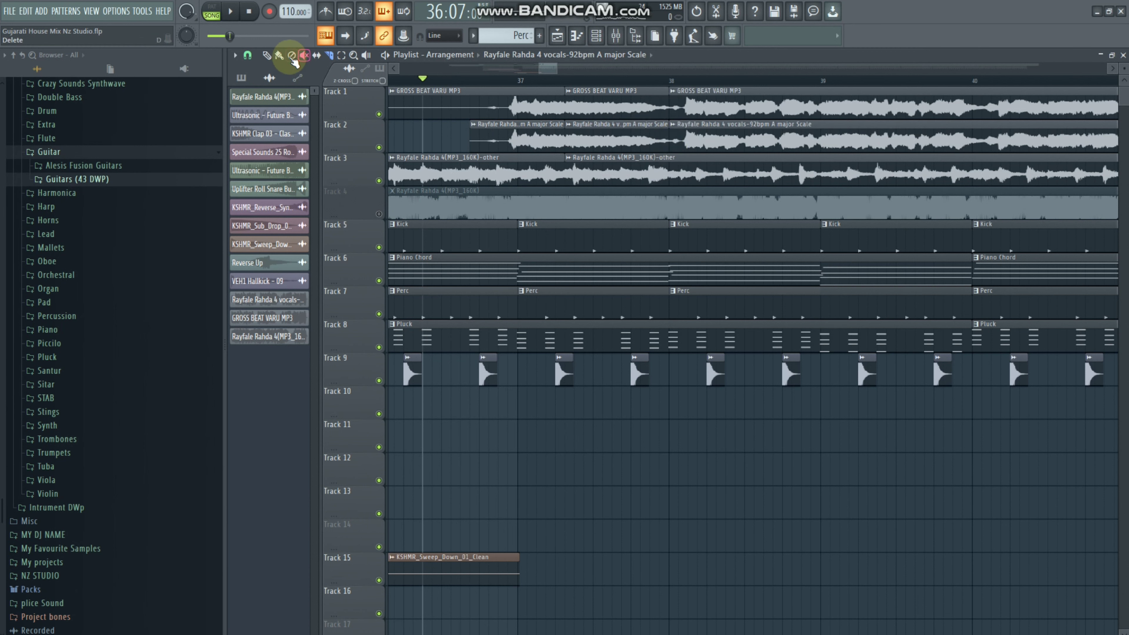
{"action": "left_click", "coordinate": [275, 57]}
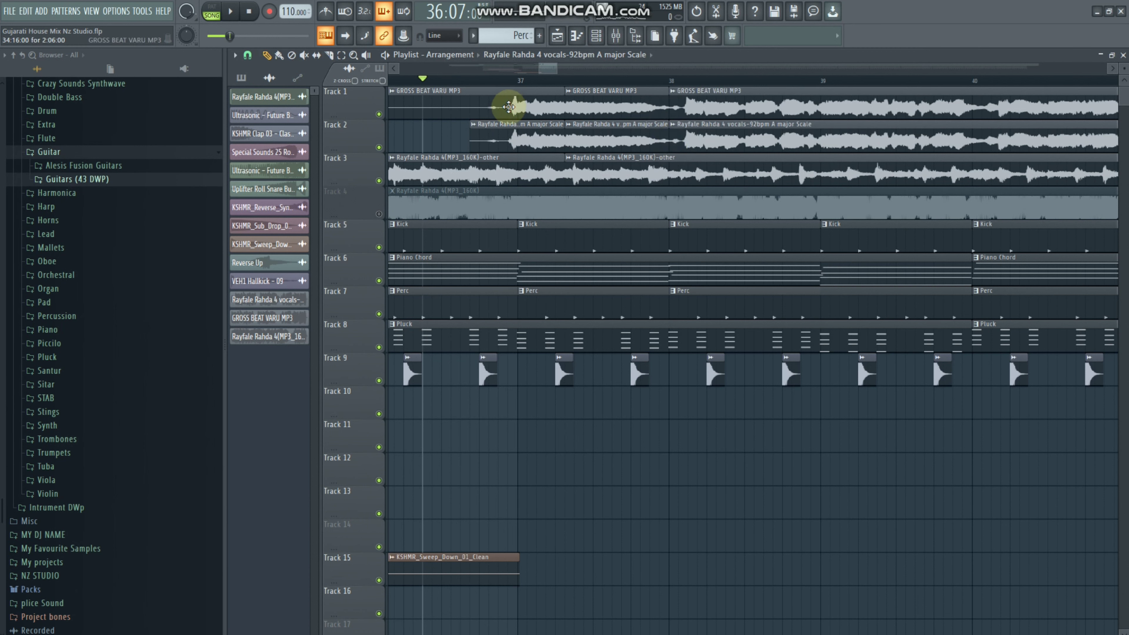
{"action": "right_click", "coordinate": [539, 104]}
{"action": "right_click", "coordinate": [585, 138]}
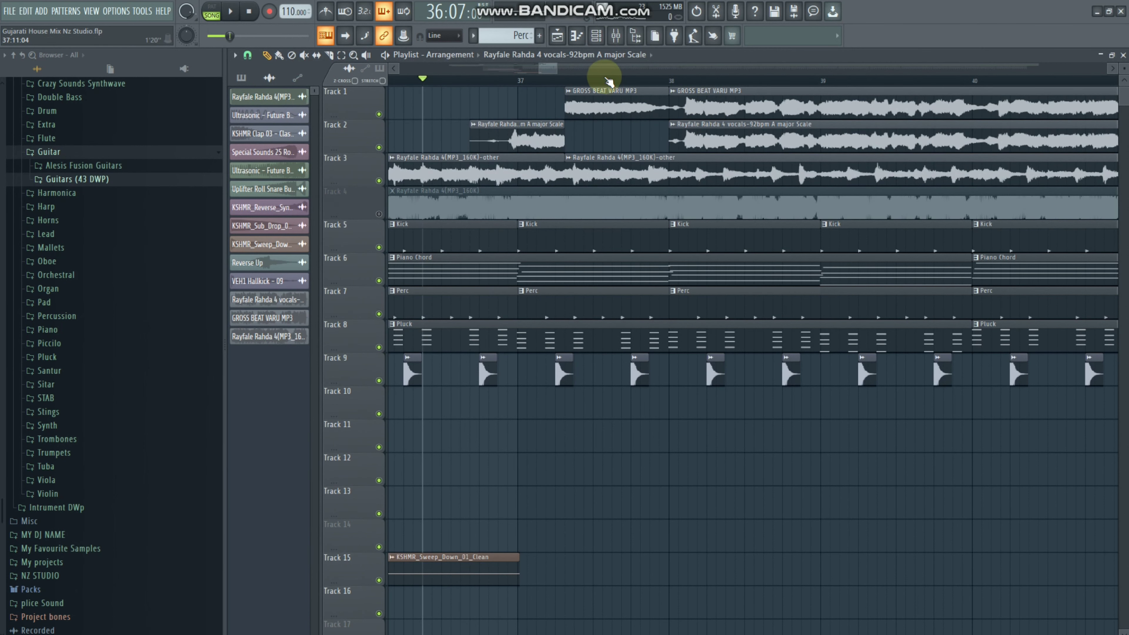
Slice the Track 1 gated clip at about 41:05 and delete its piece from bar 38 to the cut.
{"action": "scroll", "coordinate": [600, 82], "scroll_direction": "down", "scroll_amount": 4}
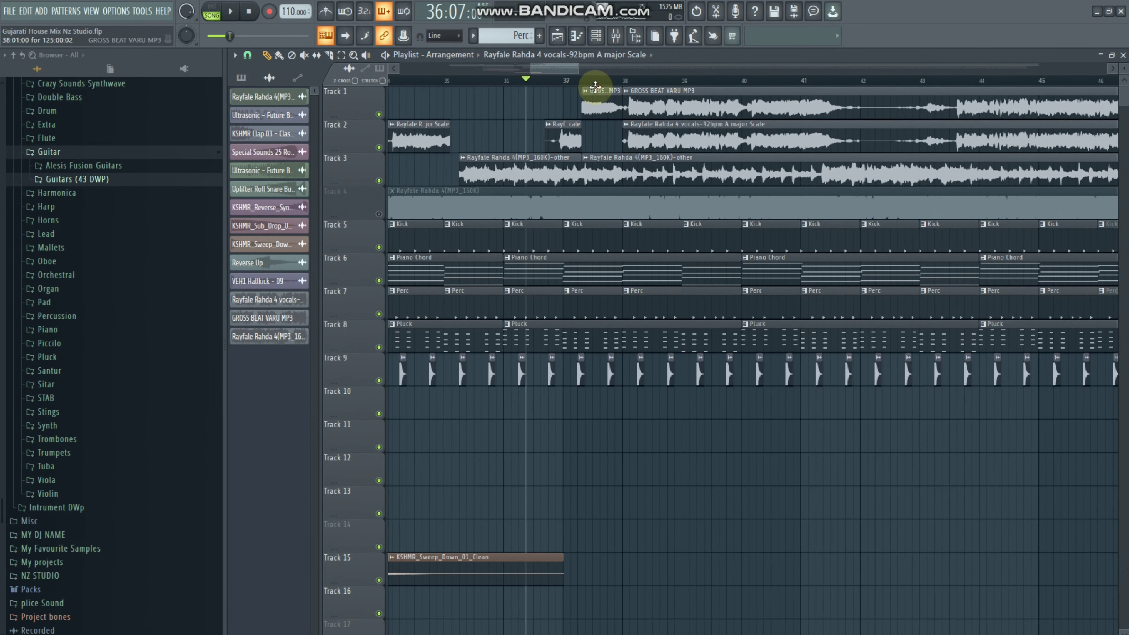
{"action": "left_click", "coordinate": [329, 55]}
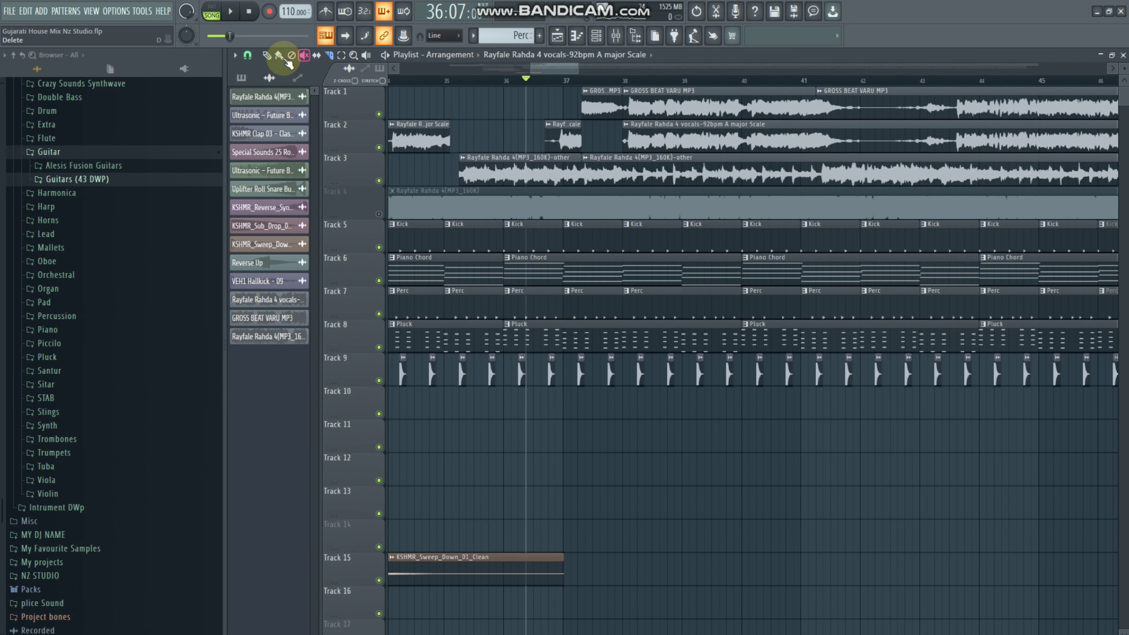
{"action": "left_click", "coordinate": [268, 57]}
{"action": "right_click", "coordinate": [698, 101]}
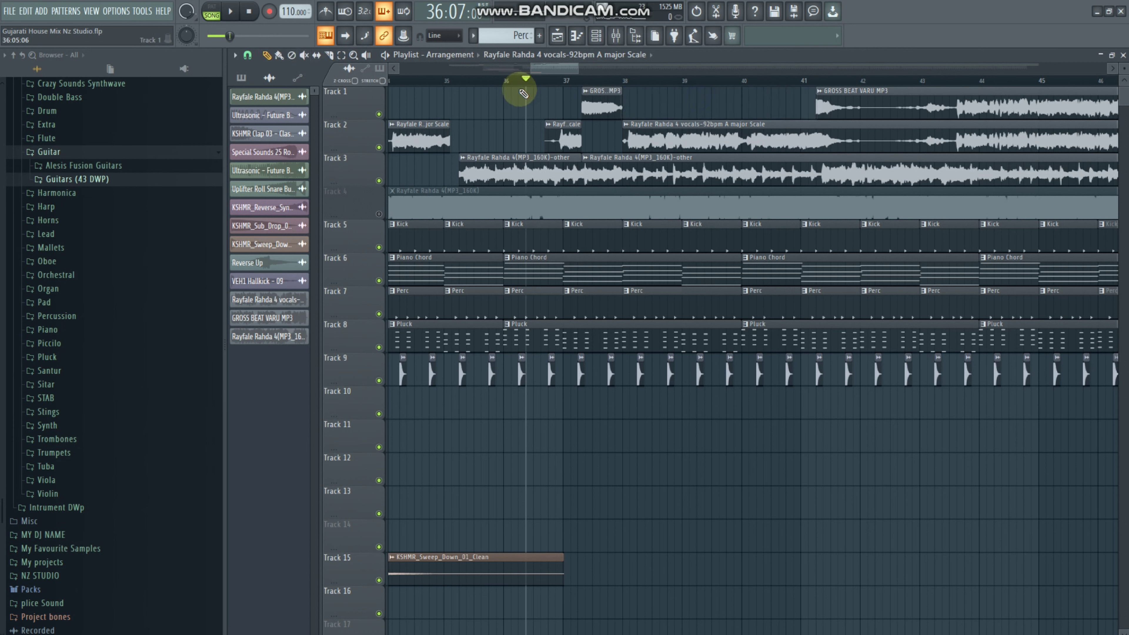
Play from 36:07 and again from 36:11 to check the switch to the gated vocal at 37:06.
{"action": "key", "text": "space"}
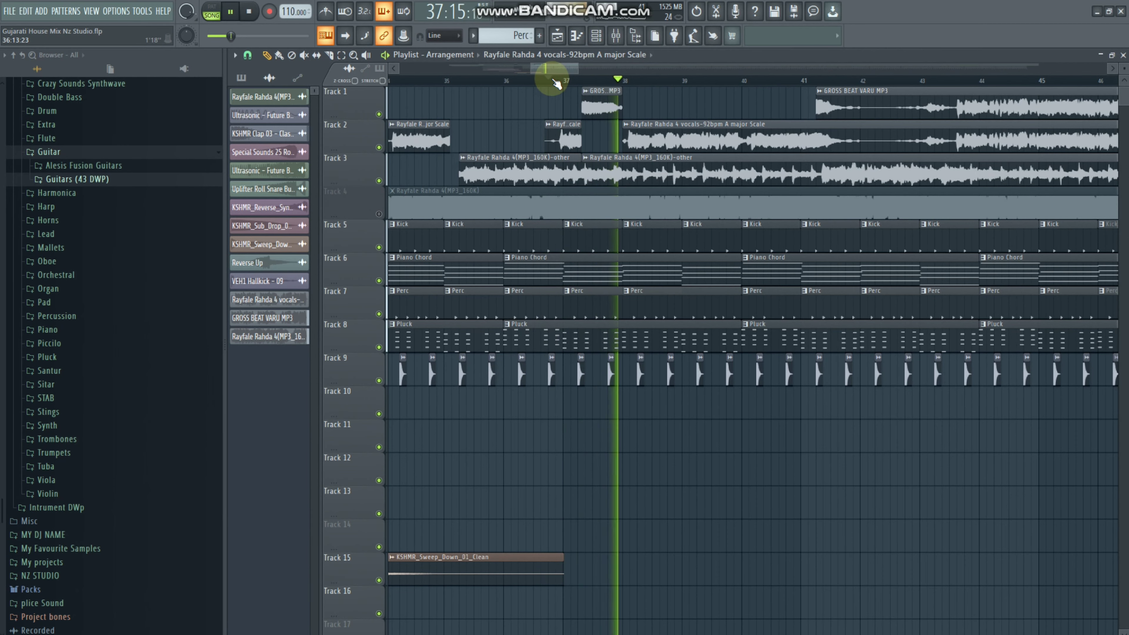
{"action": "key", "text": "space"}
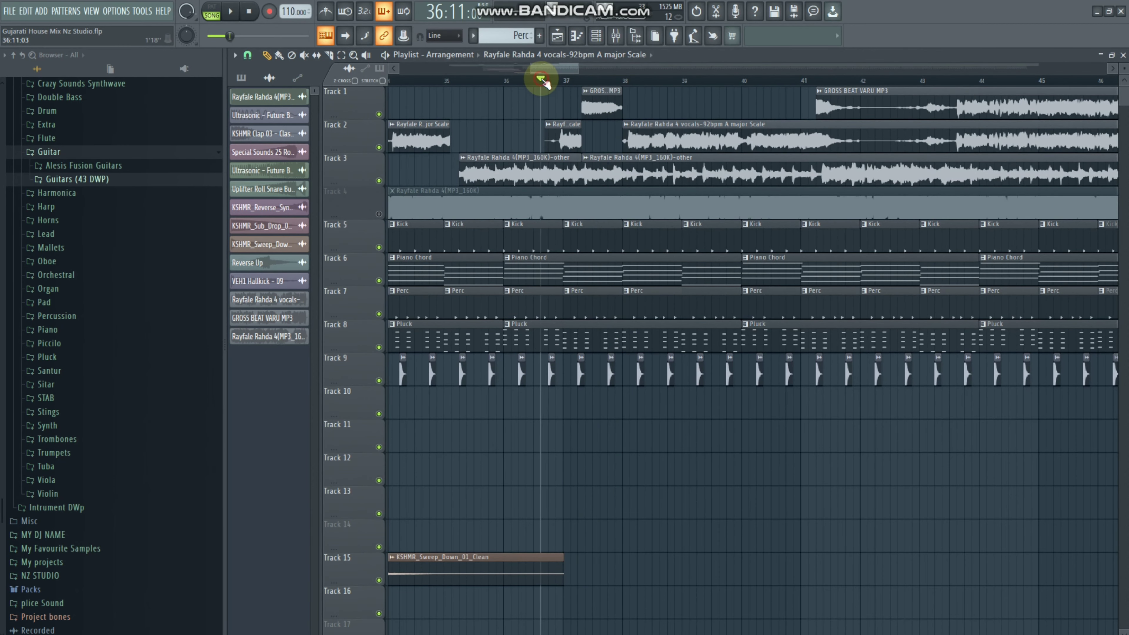
{"action": "key", "text": "space"}
{"action": "scroll", "coordinate": [577, 85], "scroll_direction": "up", "scroll_amount": 4}
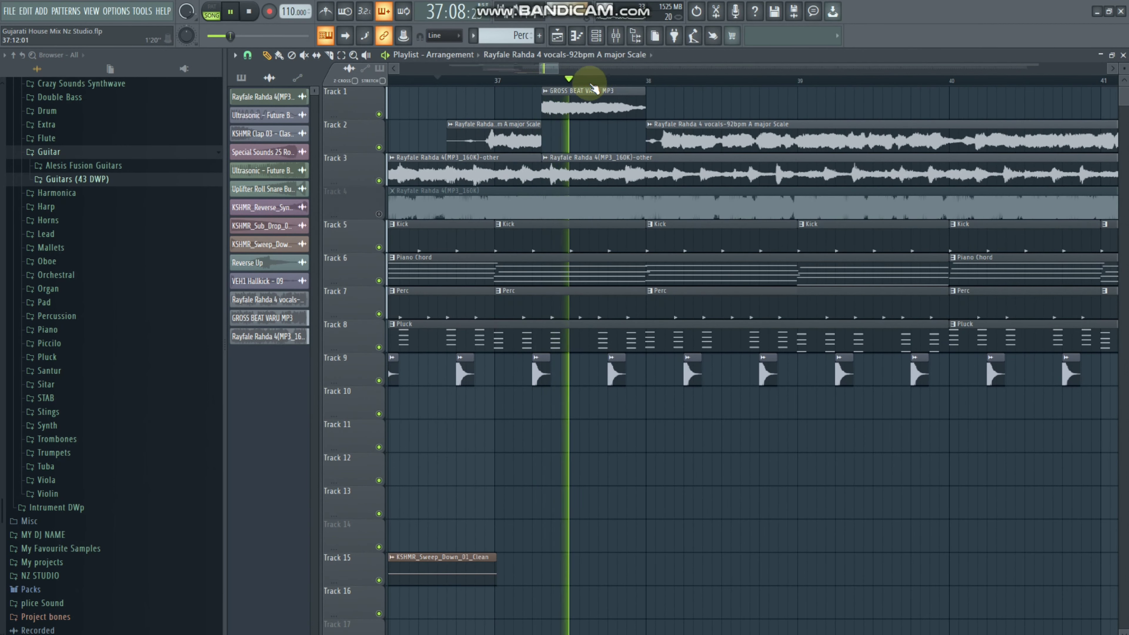
Extend the short Track 2 vocals clip's end to 37:09 and trim the Track 1 gated clip's start to 37:09.
{"action": "key", "text": "space"}
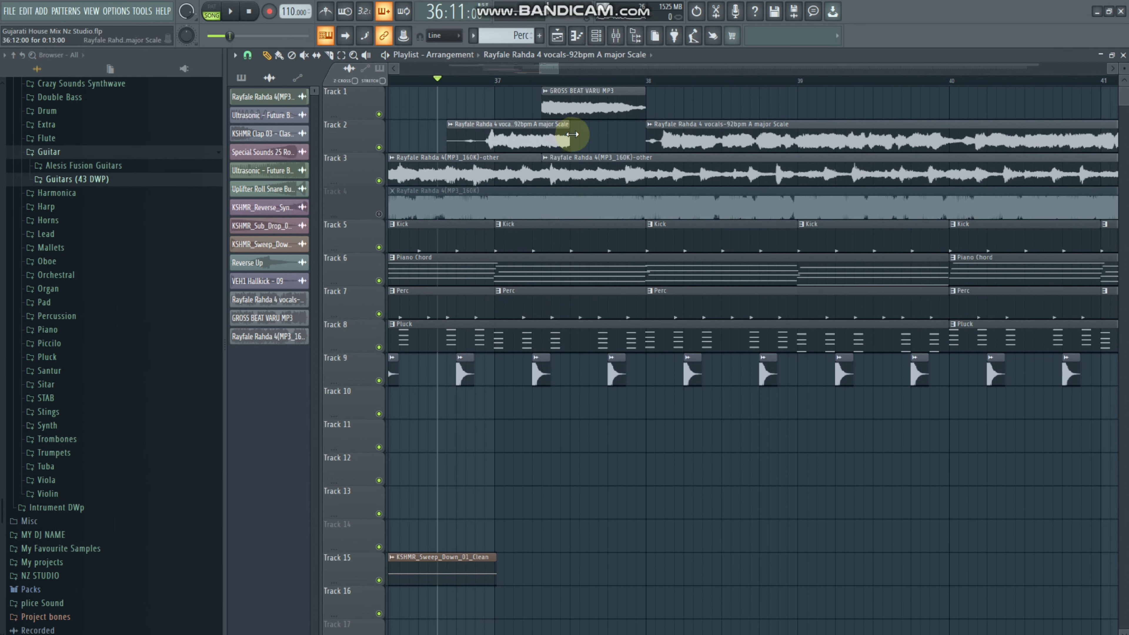
{"action": "left_click", "coordinate": [545, 107]}
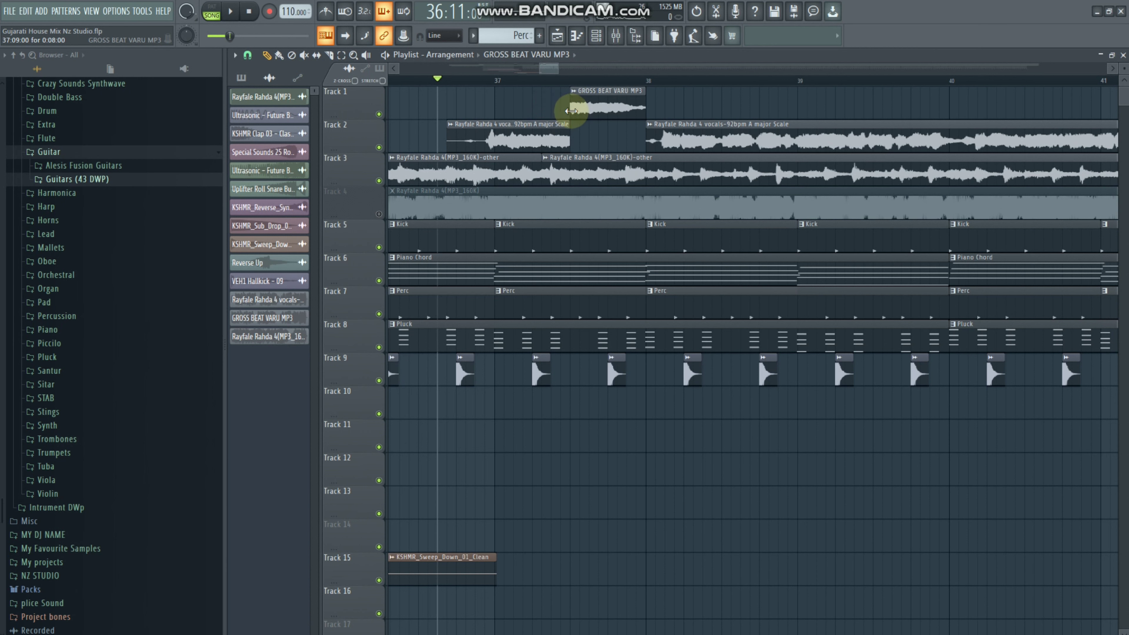
Play from 36:11 to check the adjusted handover to the gated vocal at 37:09.
{"action": "key", "text": "space"}
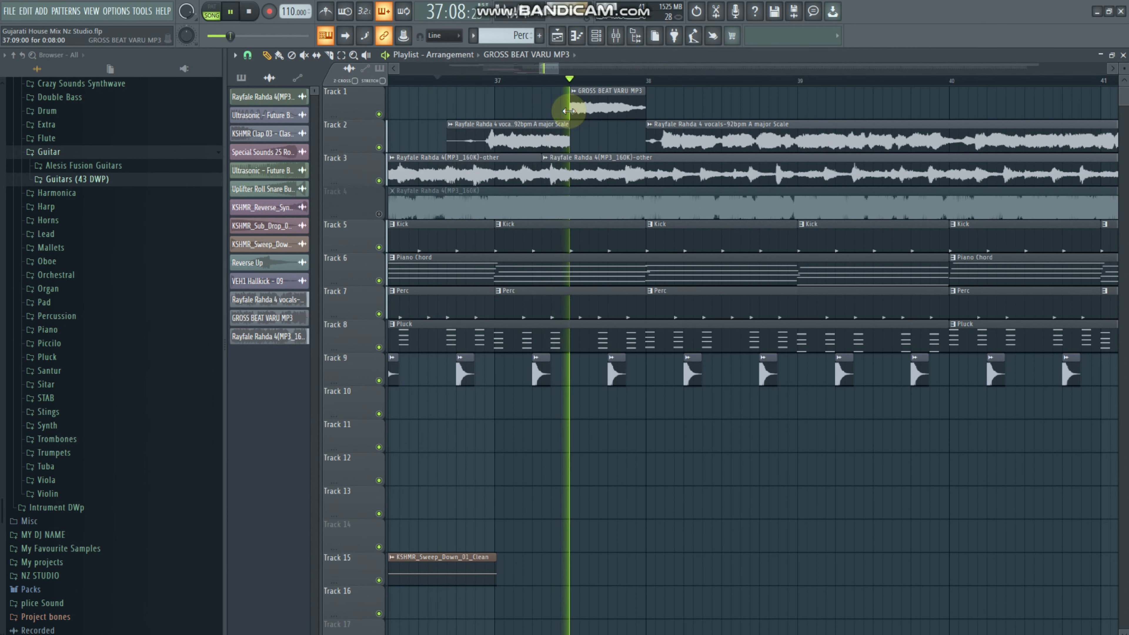
{"action": "key", "text": "space"}
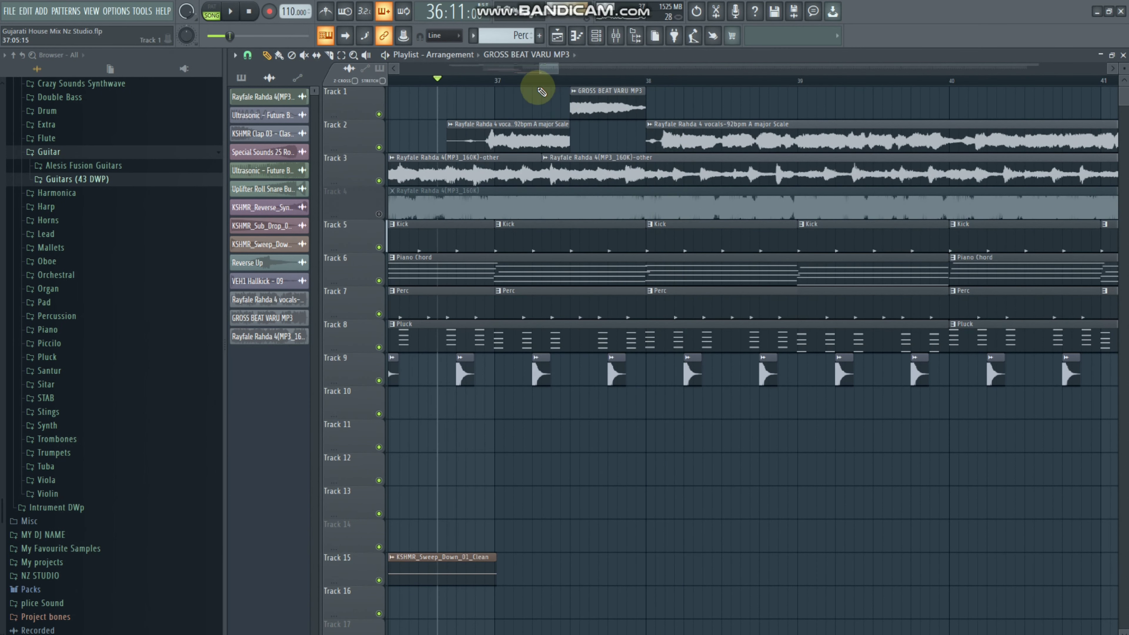
{"action": "scroll", "coordinate": [536, 86], "scroll_direction": "down", "scroll_amount": 1}
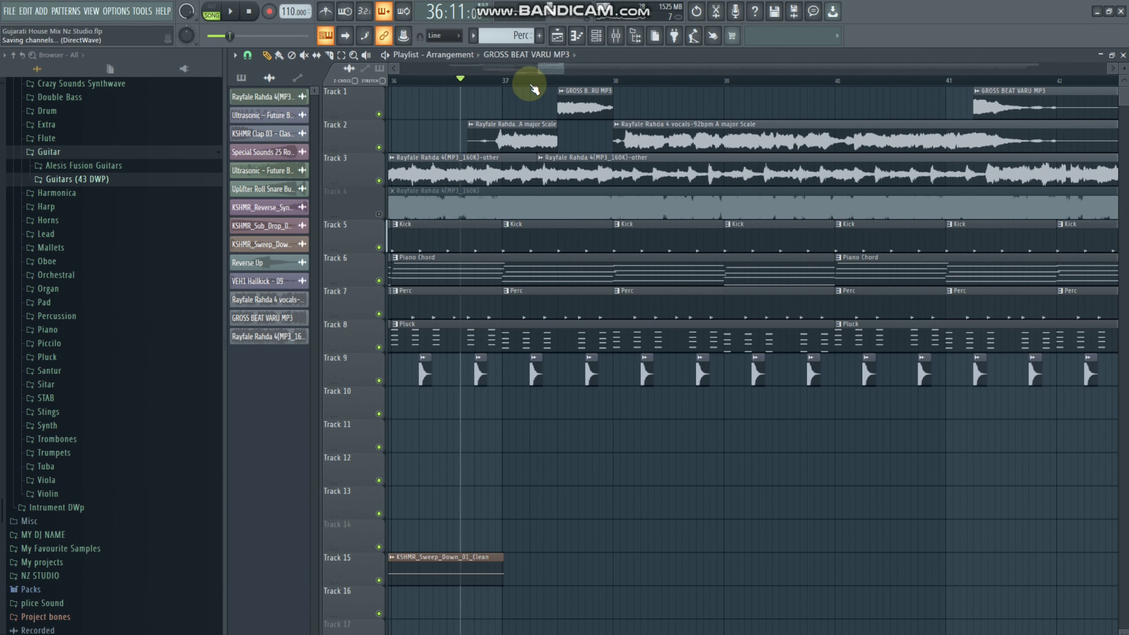
{"action": "scroll", "coordinate": [666, 619], "scroll_direction": "down", "scroll_amount": 1}
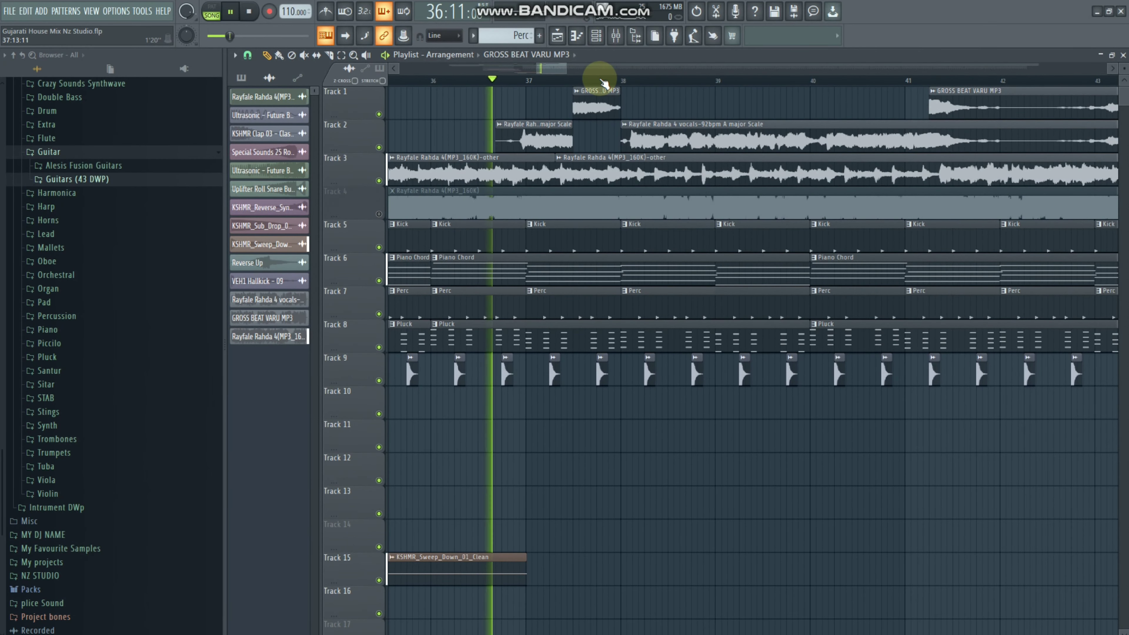
Play from 38:11 to hear the vocals together with the Track 3 clip.
{"action": "scroll", "coordinate": [587, 81], "scroll_direction": "down", "scroll_amount": 2}
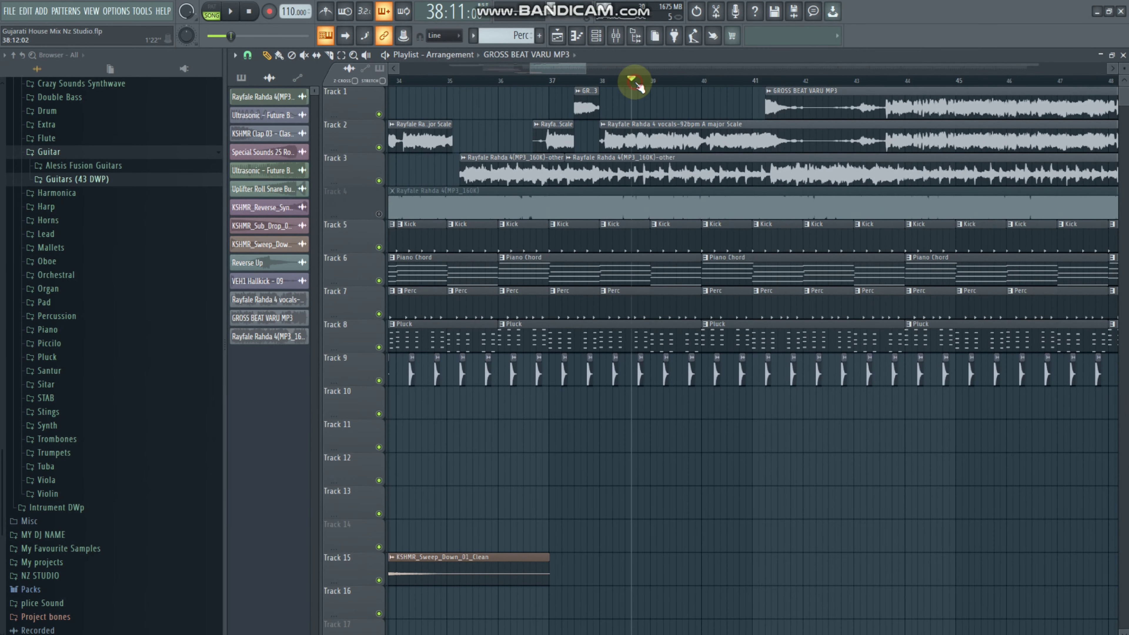
{"action": "key", "text": "space"}
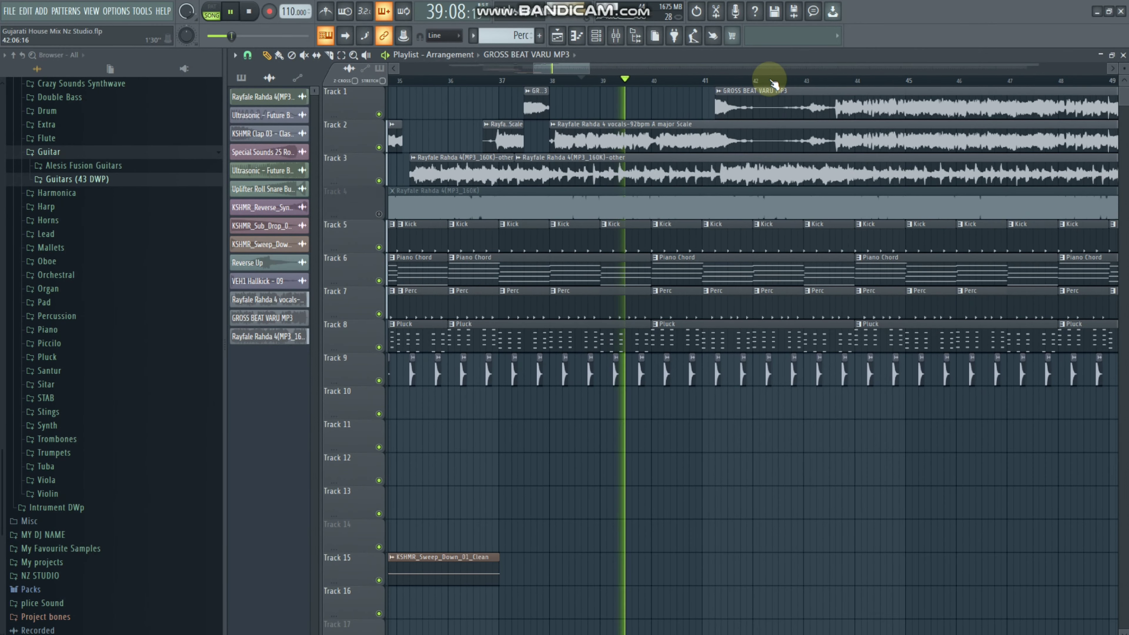
{"action": "key", "text": "space"}
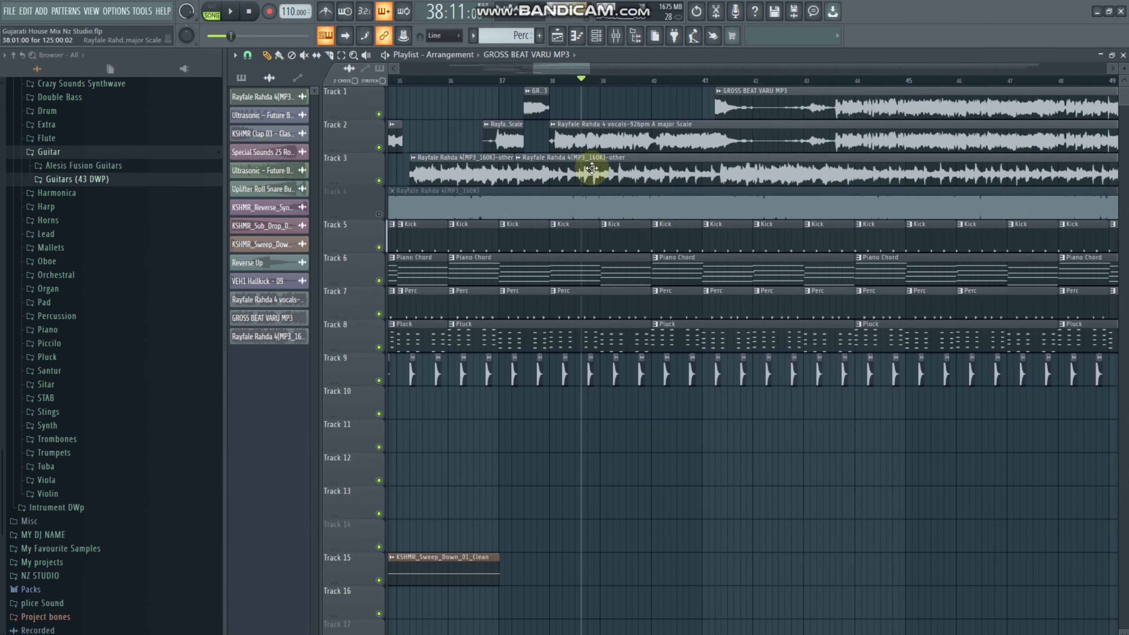
Play from 34:15 to check the Track 2 vocals around the gap after bar 35.
{"action": "left_click", "coordinate": [395, 81]}
{"action": "key", "text": "space"}
{"action": "scroll", "coordinate": [421, 84], "scroll_direction": "up", "scroll_amount": 2}
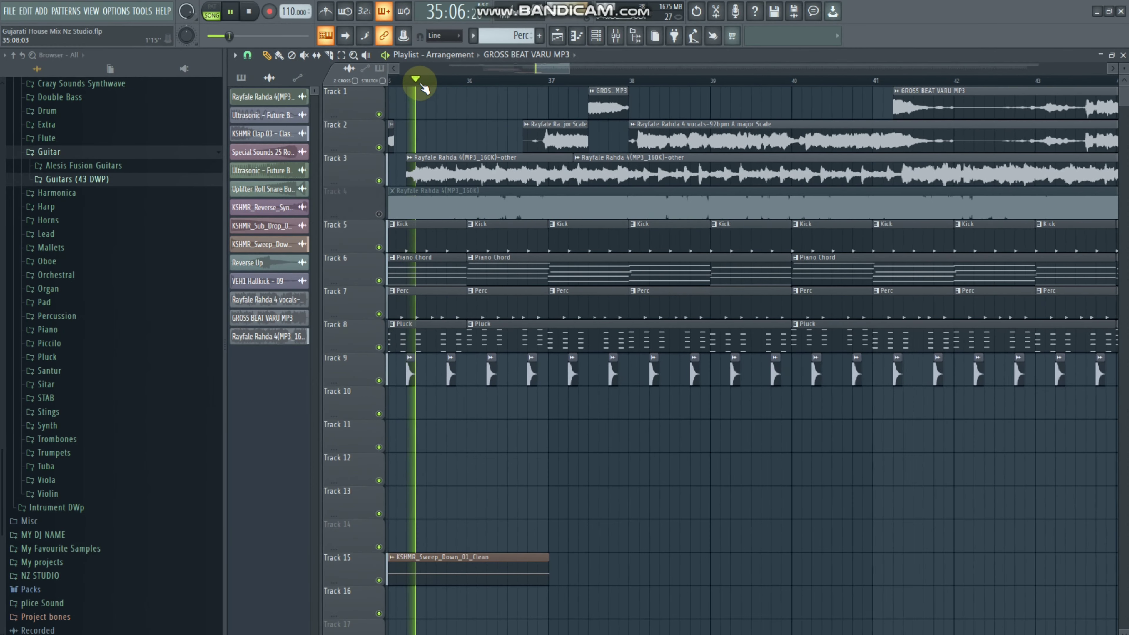
{"action": "key", "text": "space"}
{"action": "scroll", "coordinate": [418, 89], "scroll_direction": "down", "scroll_amount": 4}
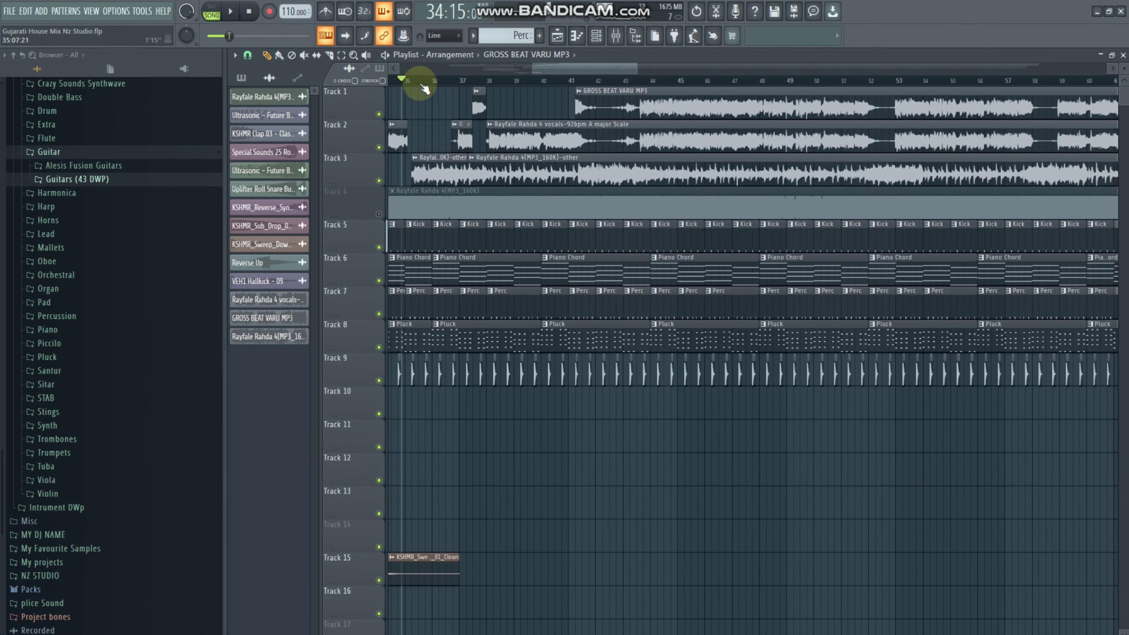
Extend the end of the Track 2 vocals clip that starts at 30:12 by one bar, to a length of 5:06:18.
{"action": "left_click_drag", "start_coordinate": [407, 85], "coordinate": [386, 83]}
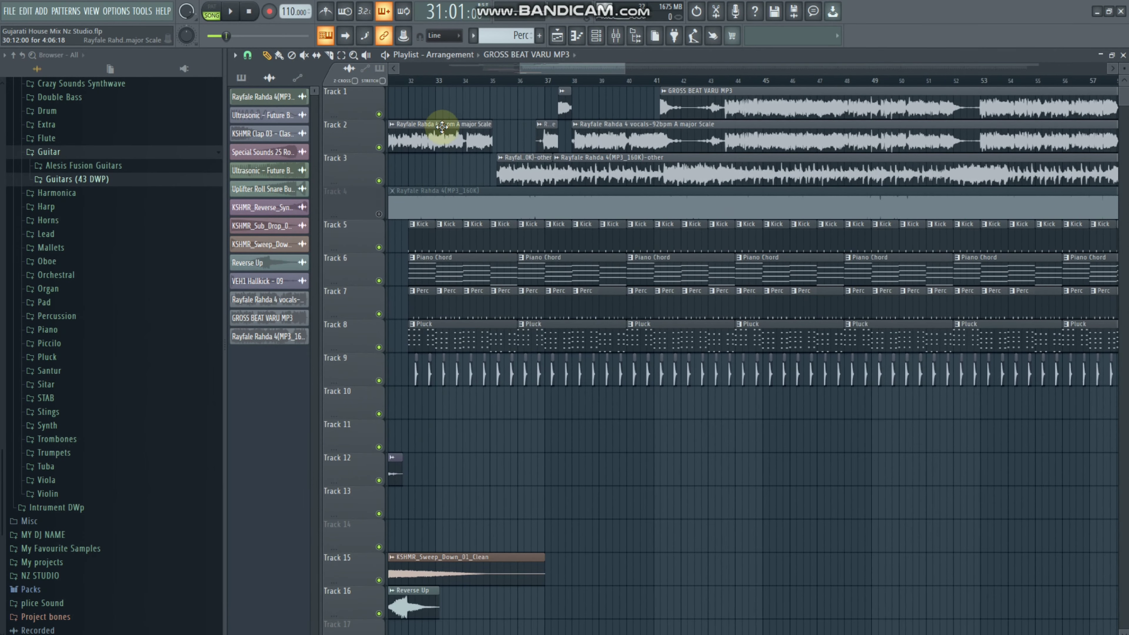
{"action": "left_click_drag", "start_coordinate": [491, 146], "coordinate": [518, 145]}
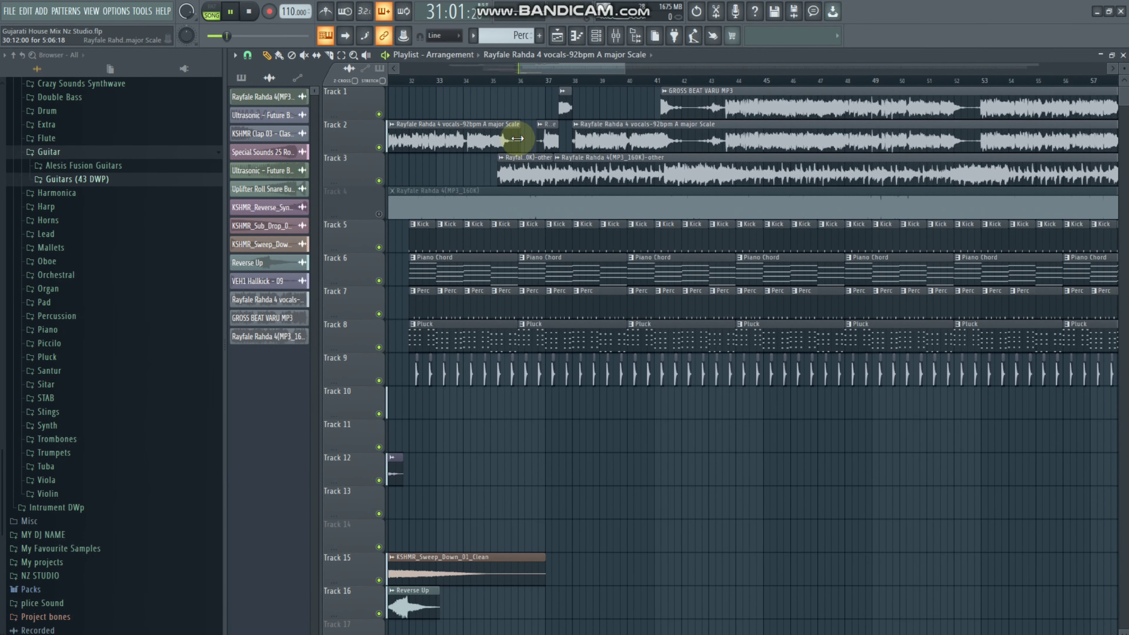
Play from 34:13 through bar 37 to check the lengthened vocals and the gated piece.
{"action": "key", "text": "space"}
{"action": "left_click", "coordinate": [493, 84]}
{"action": "scroll", "coordinate": [504, 86], "scroll_direction": "up", "scroll_amount": 2}
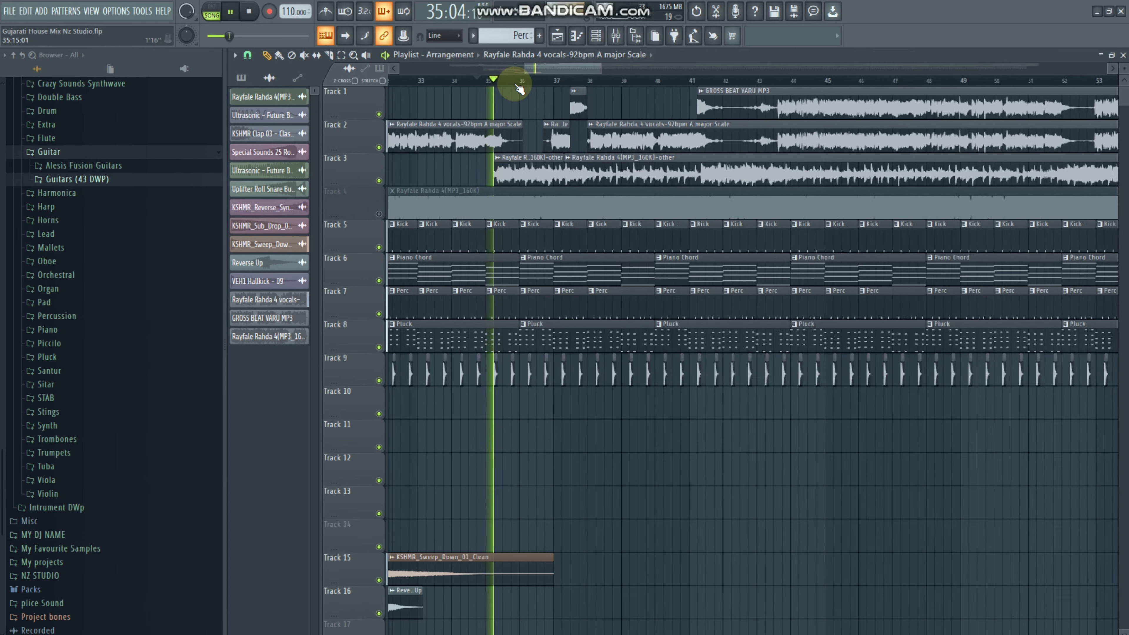
{"action": "scroll", "coordinate": [520, 88], "scroll_direction": "up", "scroll_amount": 2}
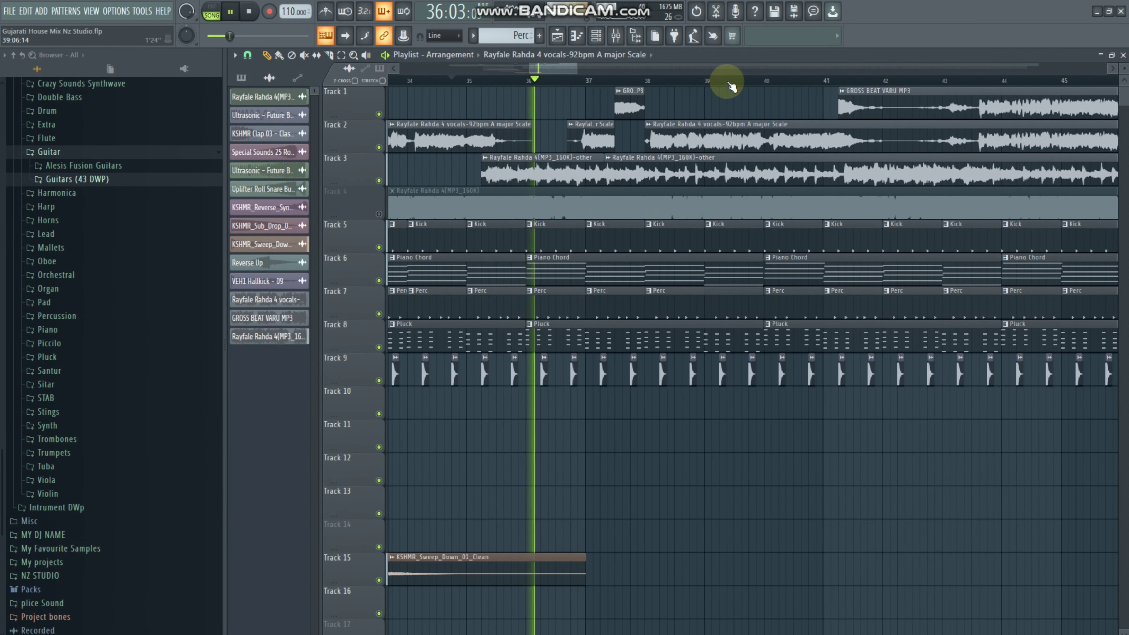
{"action": "scroll", "coordinate": [797, 83], "scroll_direction": "up", "scroll_amount": 1}
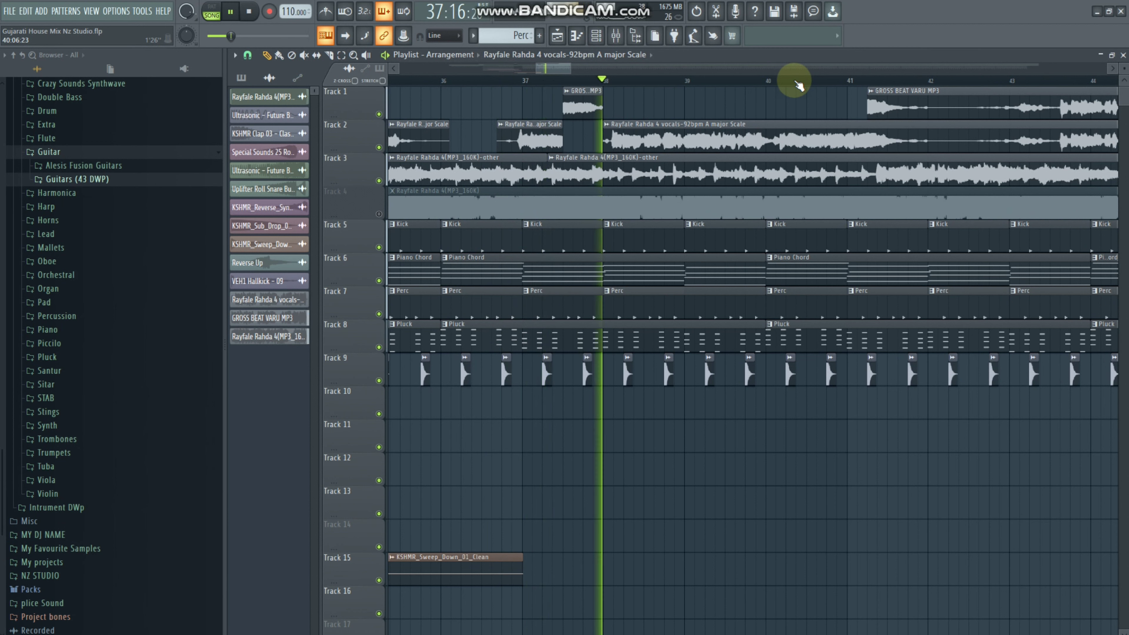
{"action": "key", "text": "space"}
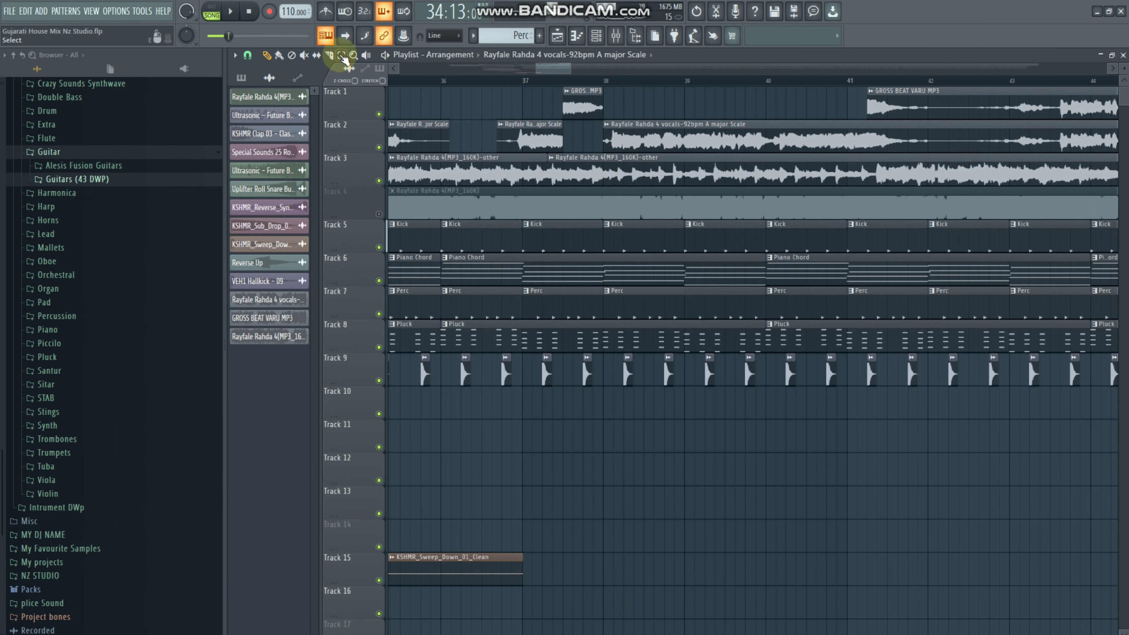
Play from 34:13 and from 38:01 to listen for where to cut the Track 3 clip.
{"action": "key", "text": "space"}
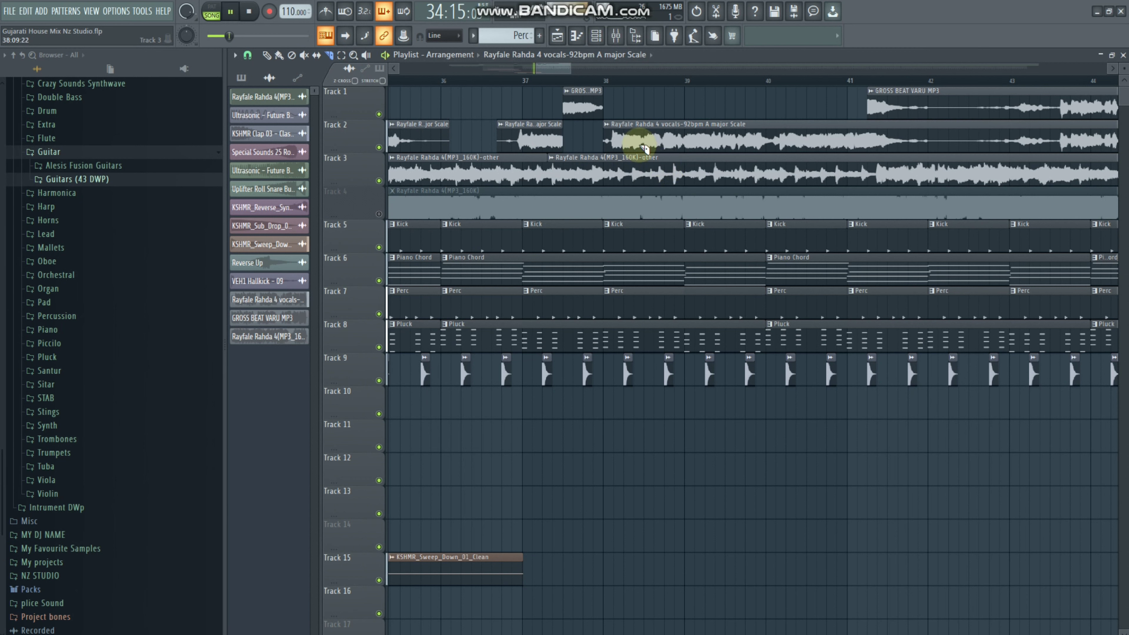
{"action": "left_click", "coordinate": [603, 81]}
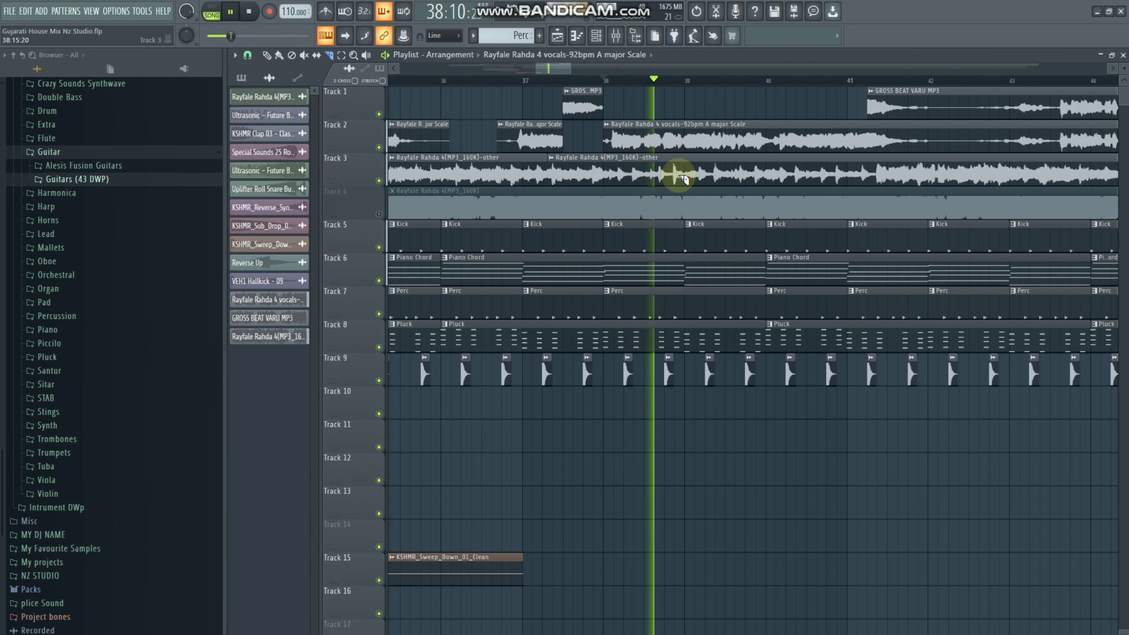
{"action": "key", "text": "space"}
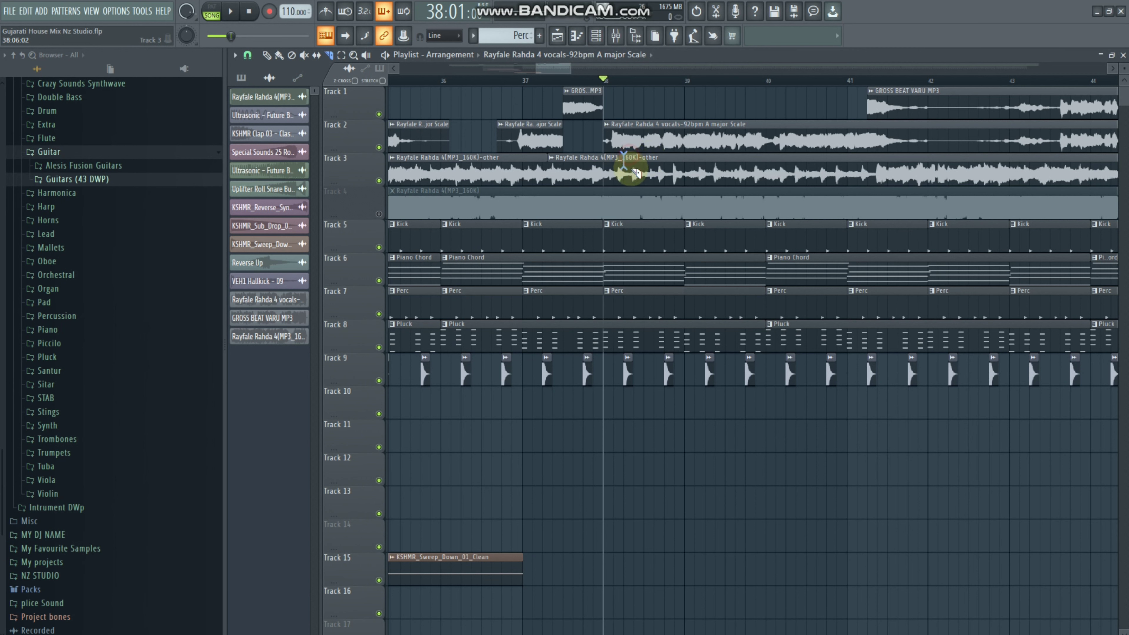
Slice the Track 3 clip at about 38:05 and 41:05 and delete the piece between the cuts.
{"action": "left_click_drag", "start_coordinate": [631, 182], "coordinate": [631, 181]}
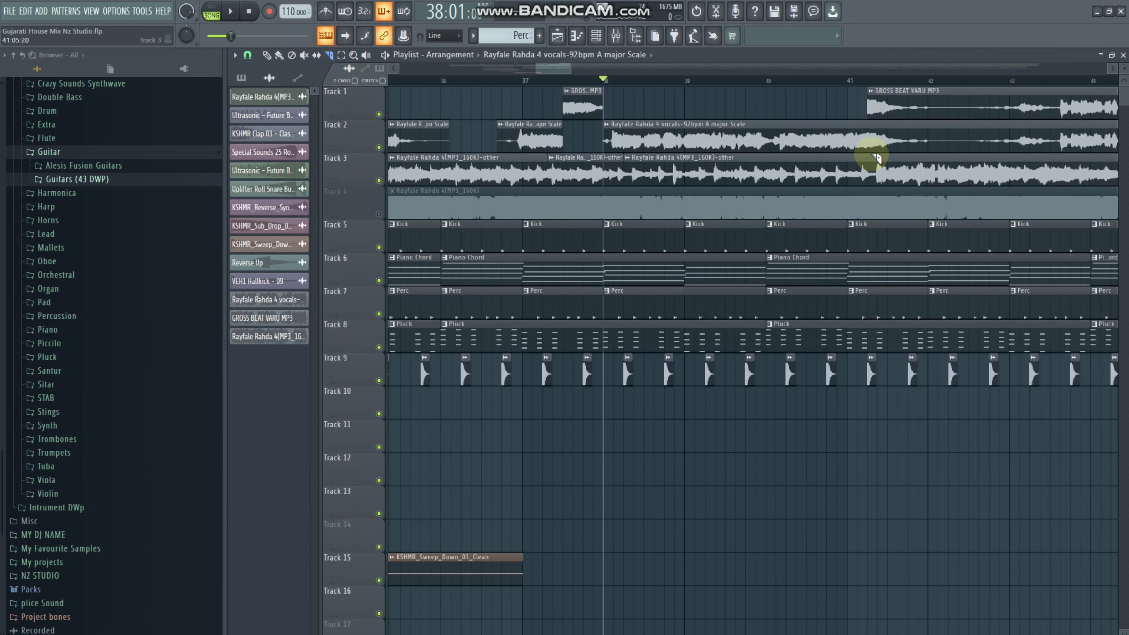
{"action": "left_click_drag", "start_coordinate": [876, 180], "coordinate": [847, 183]}
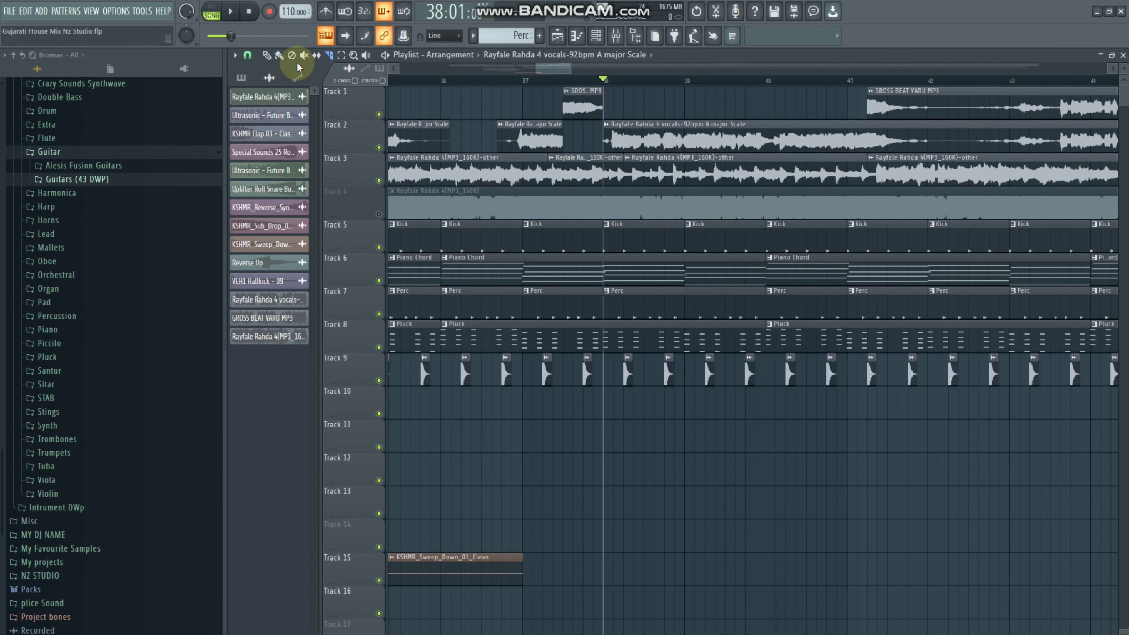
{"action": "right_click", "coordinate": [733, 172]}
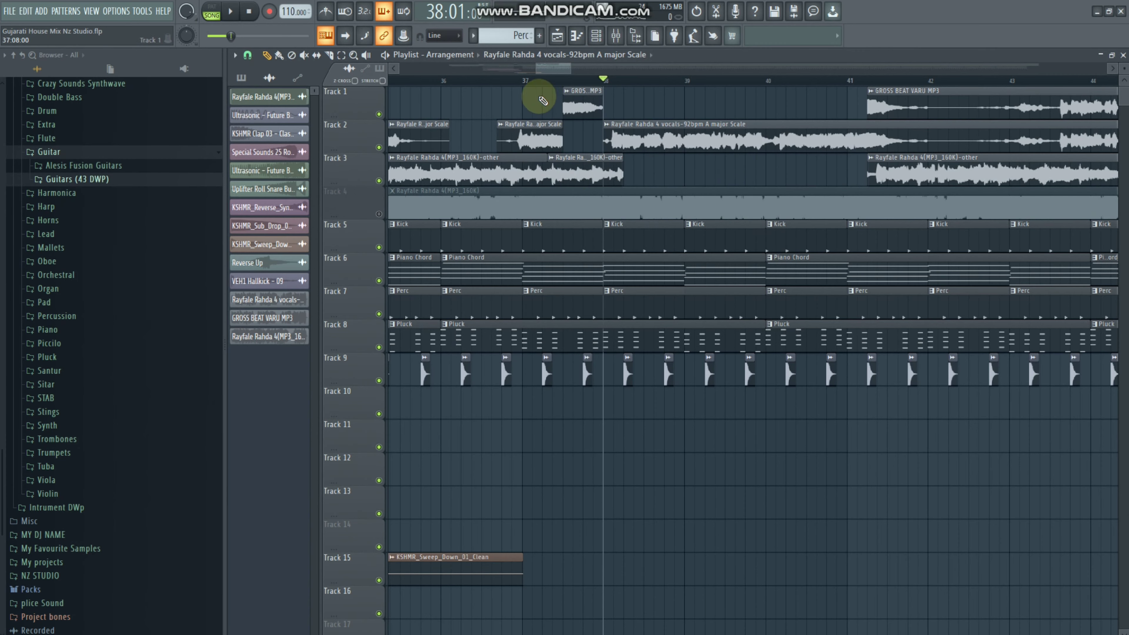
Play from 36:13 to check the passage into bar 38 with the Track 3 piece removed.
{"action": "left_click", "coordinate": [510, 81]}
{"action": "scroll", "coordinate": [504, 93], "scroll_direction": "down", "scroll_amount": 1}
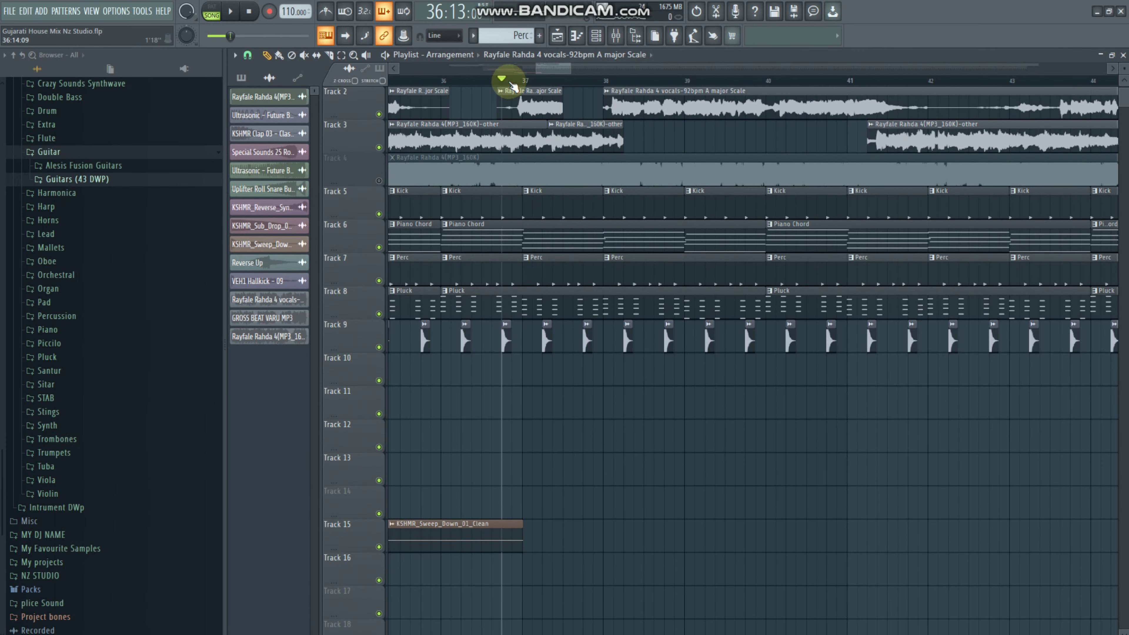
{"action": "scroll", "coordinate": [504, 89], "scroll_direction": "up", "scroll_amount": 1}
{"action": "scroll", "coordinate": [505, 100], "scroll_direction": "up", "scroll_amount": 1}
{"action": "scroll", "coordinate": [480, 84], "scroll_direction": "down", "scroll_amount": 3}
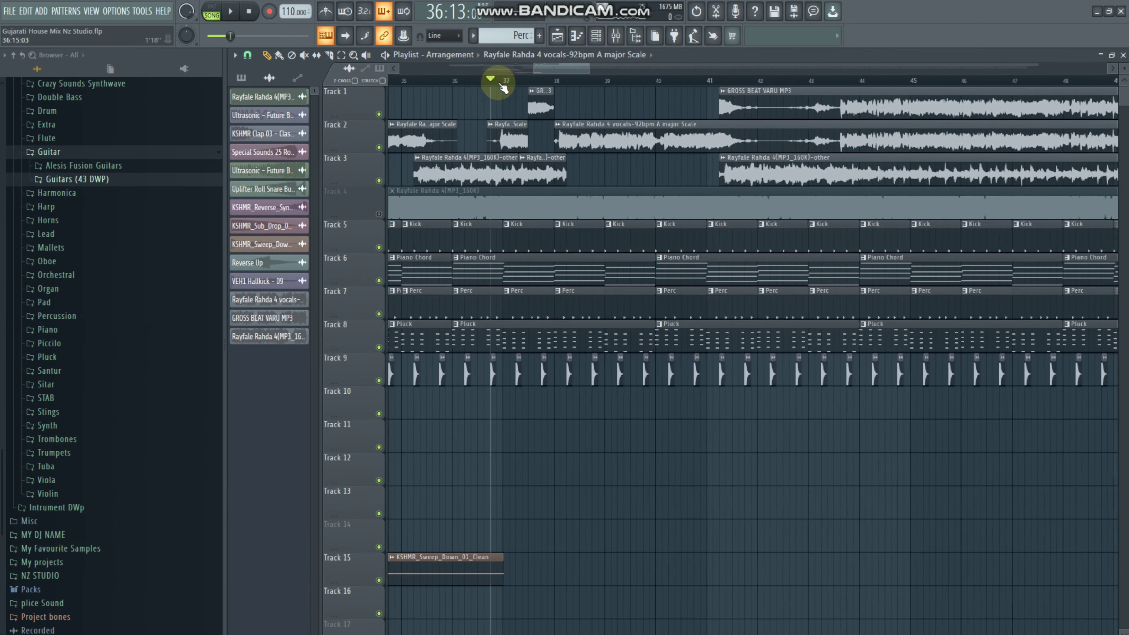
{"action": "key", "text": "space"}
{"action": "scroll", "coordinate": [533, 83], "scroll_direction": "down", "scroll_amount": 1}
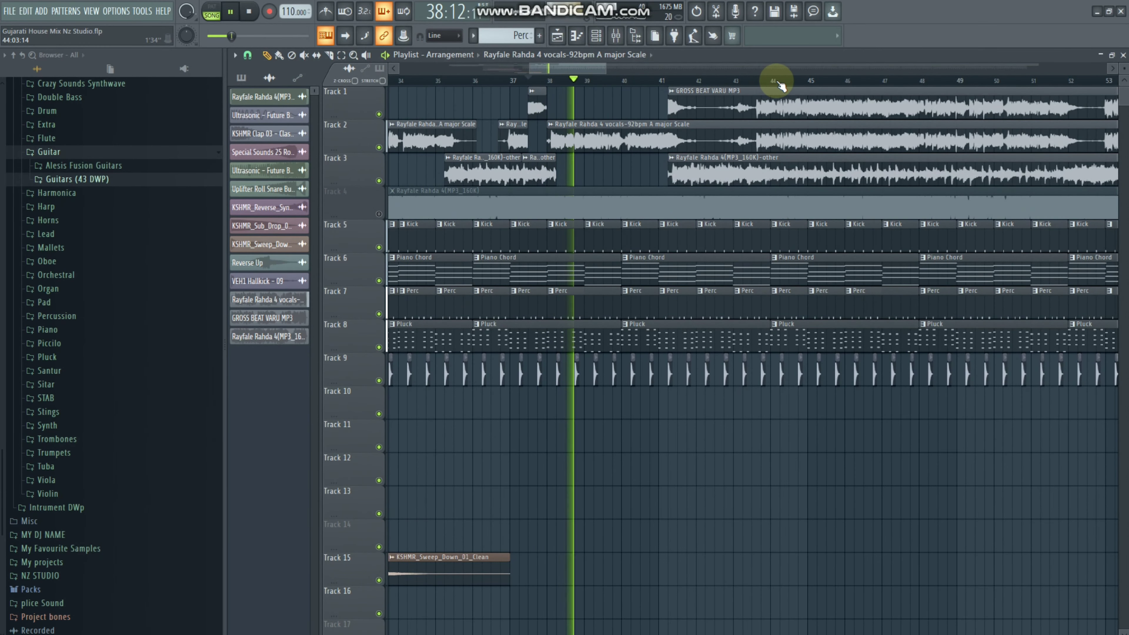
{"action": "scroll", "coordinate": [779, 85], "scroll_direction": "up", "scroll_amount": 1}
{"action": "key", "text": "space"}
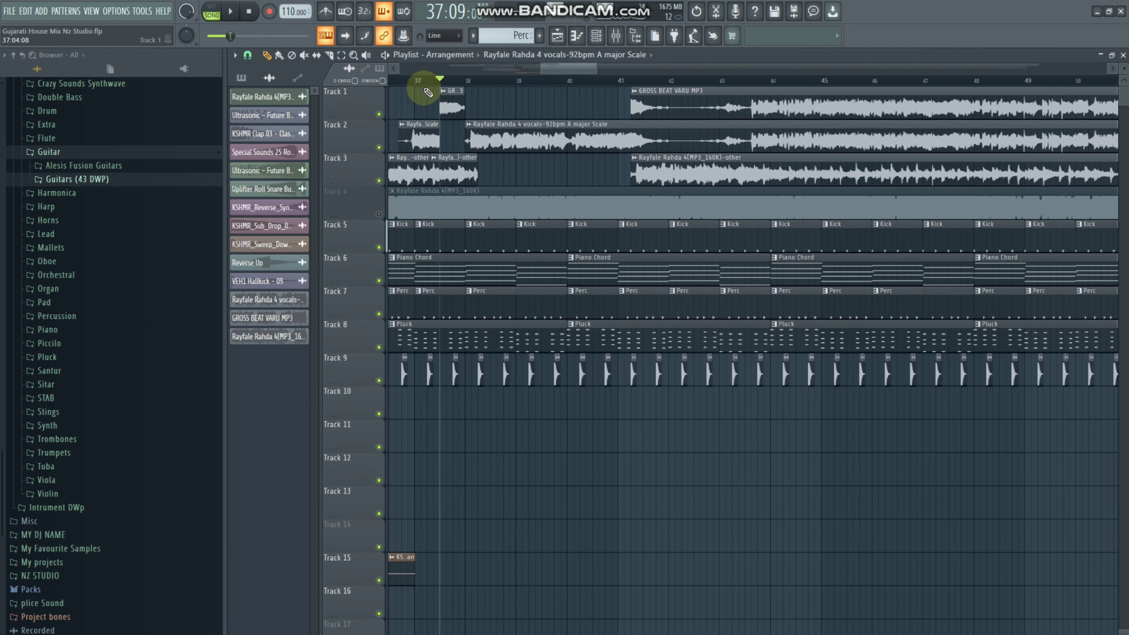
Play from 37:09 and extend the end of the Track 1 gated clip to a length of 0:09:16.
{"action": "key", "text": "space"}
{"action": "scroll", "coordinate": [465, 85], "scroll_direction": "up", "scroll_amount": 1}
{"action": "scroll", "coordinate": [464, 85], "scroll_direction": "up", "scroll_amount": 1}
{"action": "key", "text": "space"}
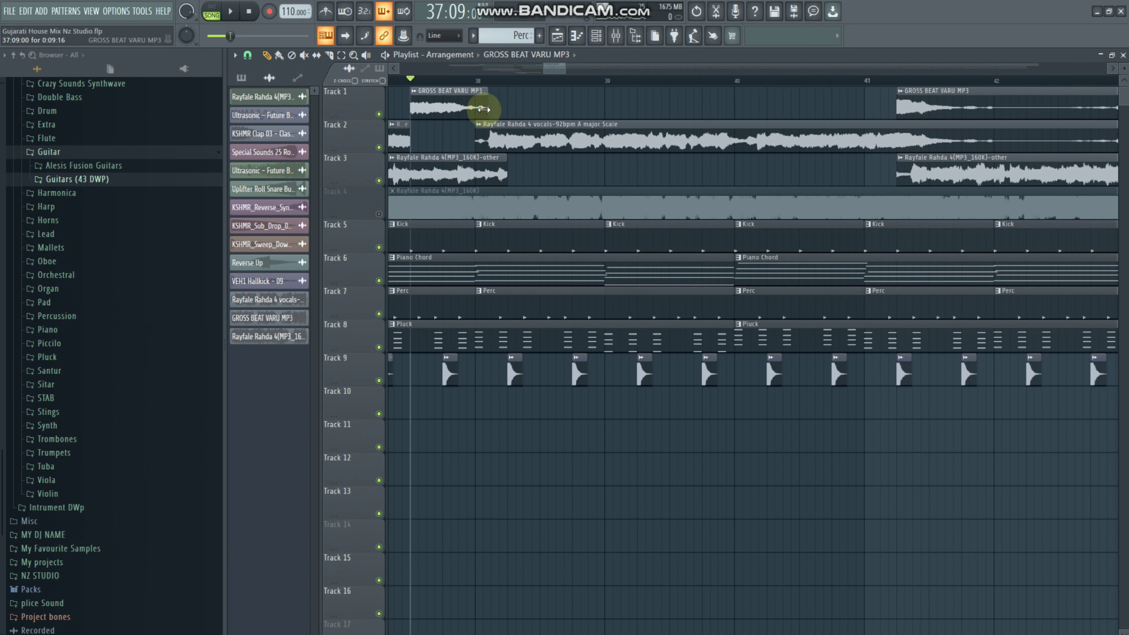
Play from 37:09 to check the overlap of the lengthened gated clip with the Track 2 vocals.
{"action": "key", "text": "space"}
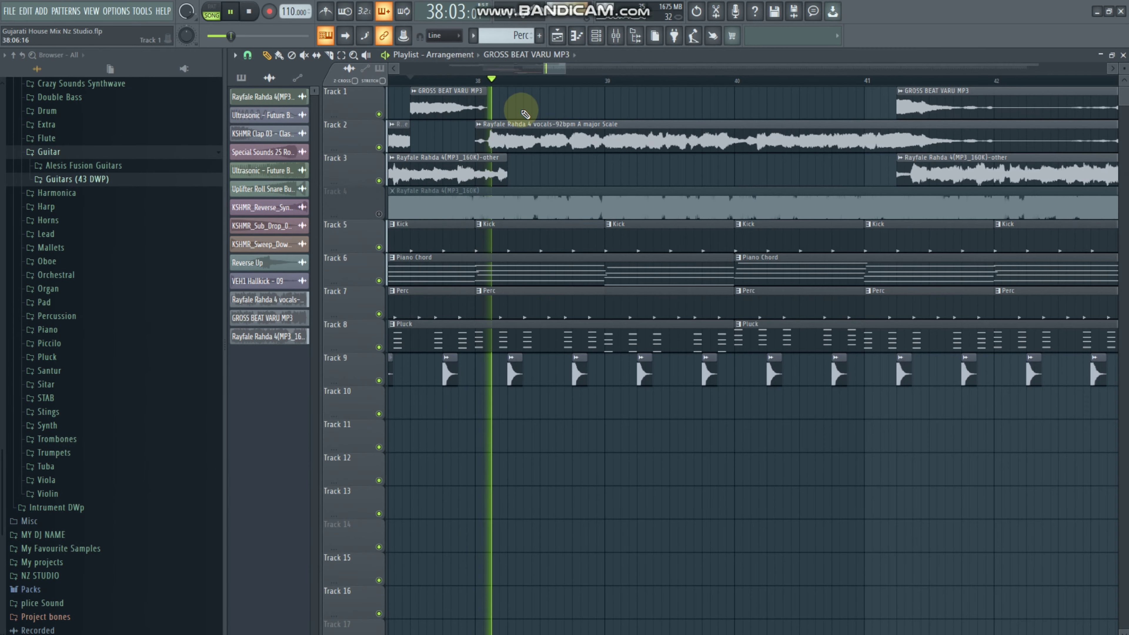
{"action": "key", "text": "space"}
{"action": "scroll", "coordinate": [535, 82], "scroll_direction": "down", "scroll_amount": 3}
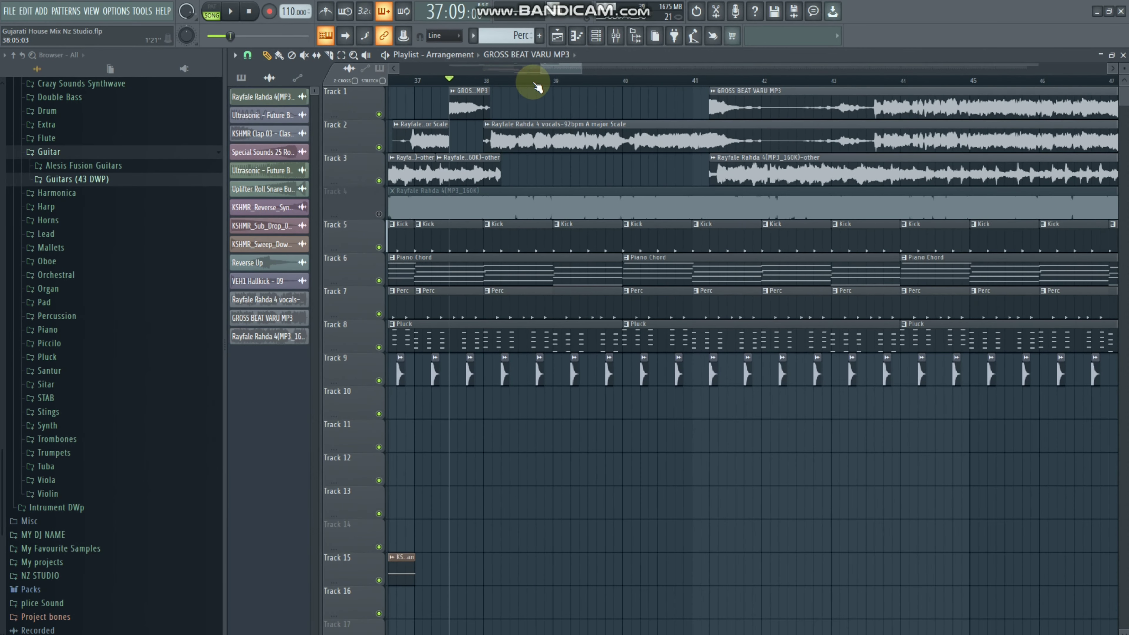
Play from 40:11 to check the entry of the gated vocal and the Track 3 clip at 41:05.
{"action": "left_click", "coordinate": [674, 82]}
{"action": "key", "text": "space"}
{"action": "scroll", "coordinate": [675, 83], "scroll_direction": "down", "scroll_amount": 3}
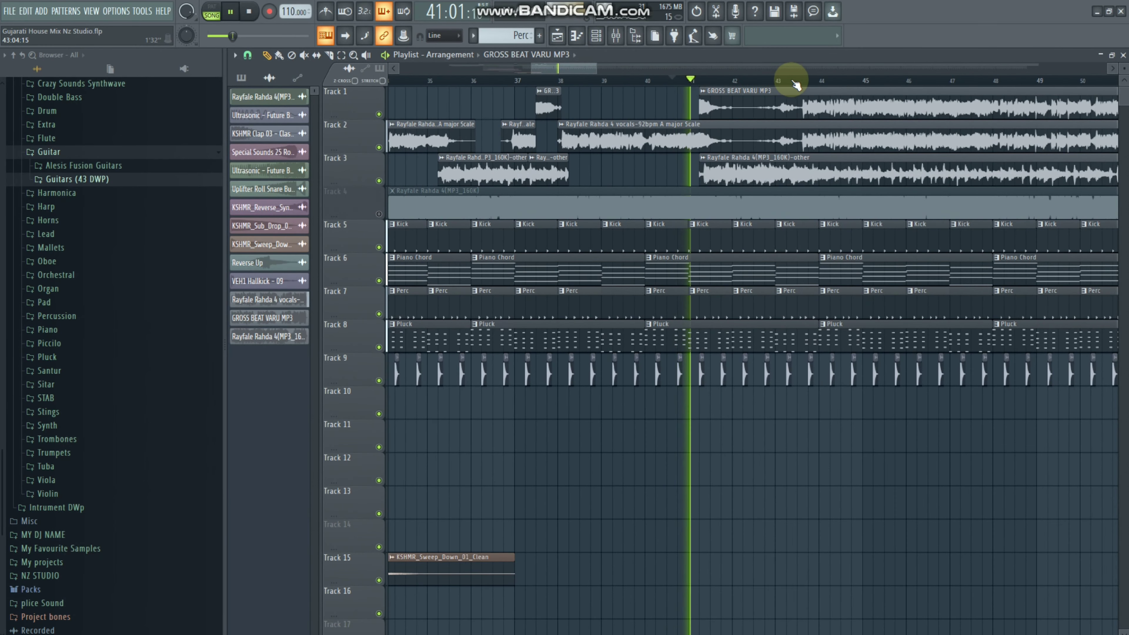
{"action": "scroll", "coordinate": [819, 84], "scroll_direction": "up", "scroll_amount": 3}
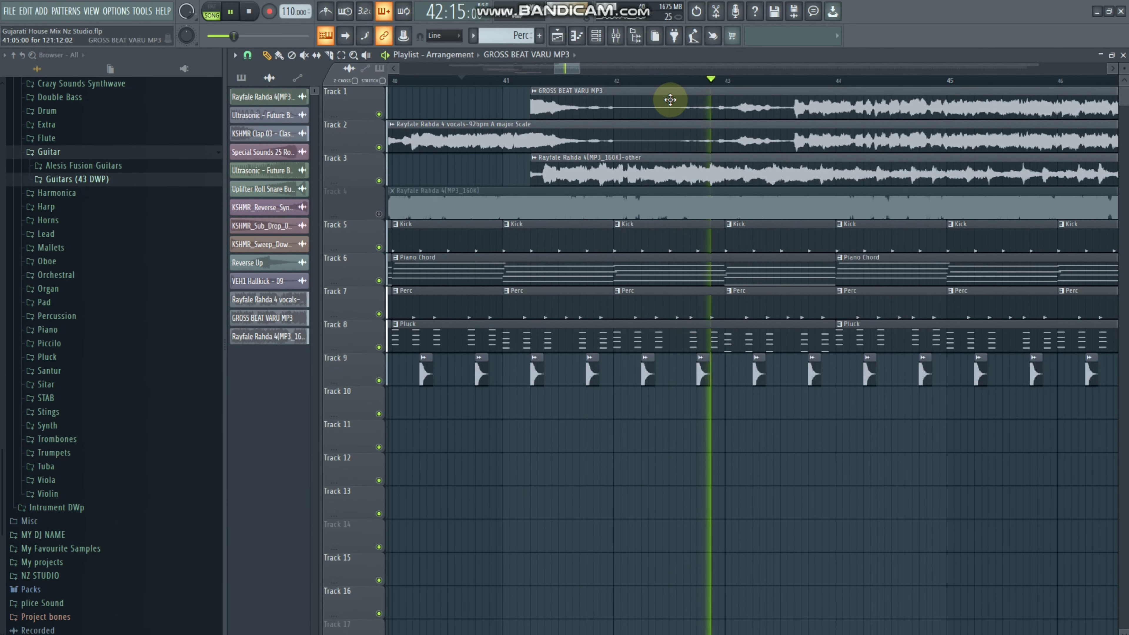
{"action": "scroll", "coordinate": [783, 83], "scroll_direction": "down", "scroll_amount": 2}
{"action": "key", "text": "space"}
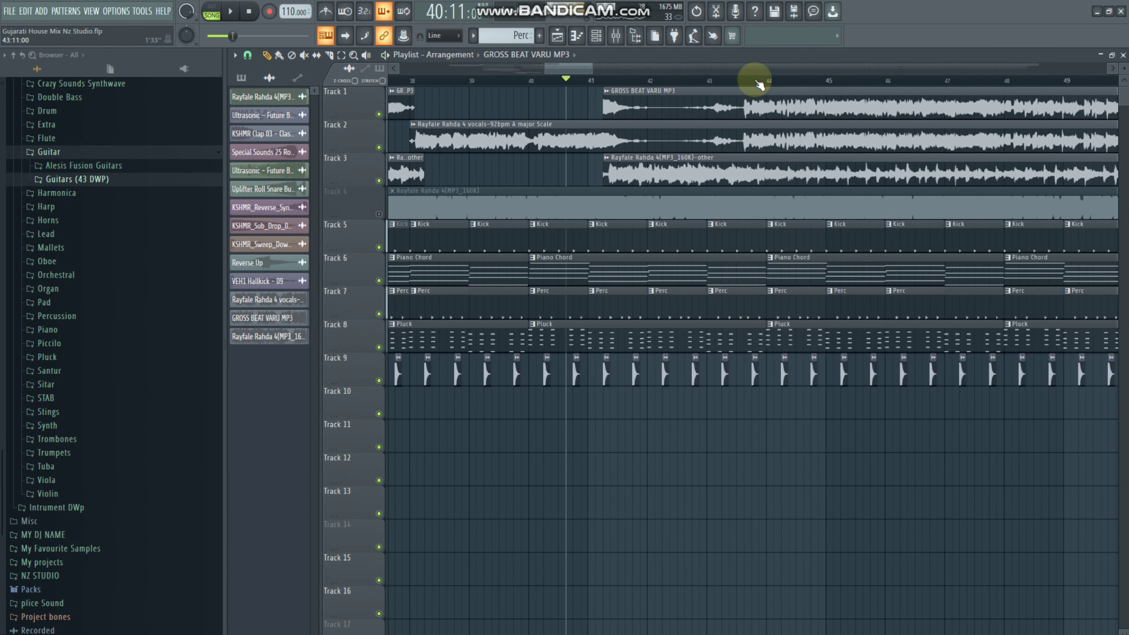
{"action": "scroll", "coordinate": [795, 85], "scroll_direction": "up", "scroll_amount": 2}
{"action": "left_click", "coordinate": [426, 81]}
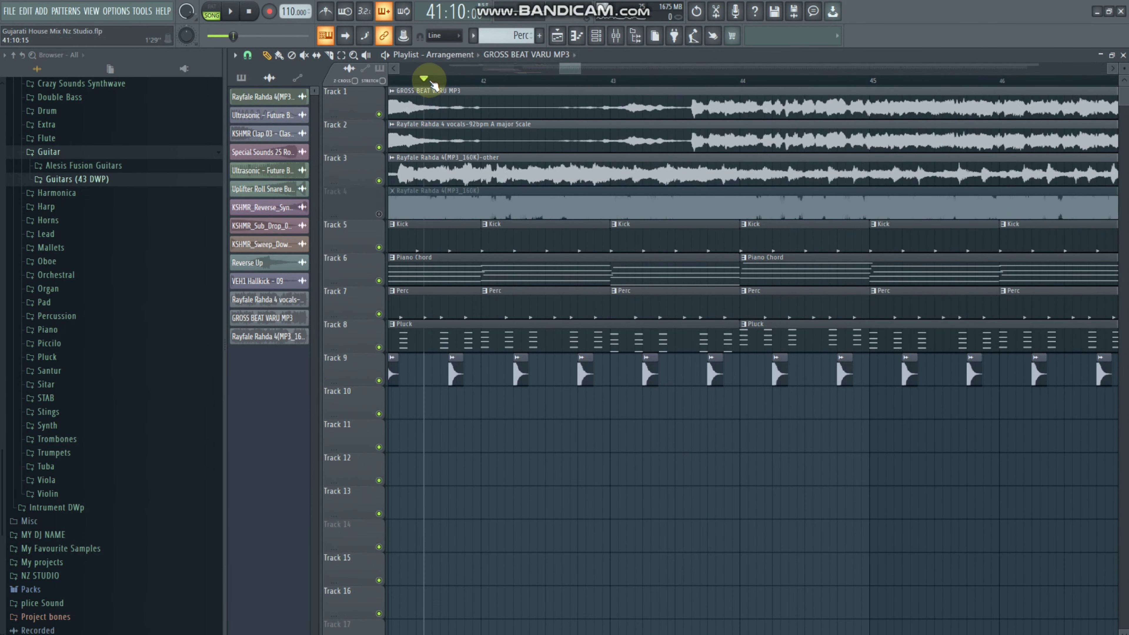
{"action": "scroll", "coordinate": [433, 84], "scroll_direction": "down", "scroll_amount": 1}
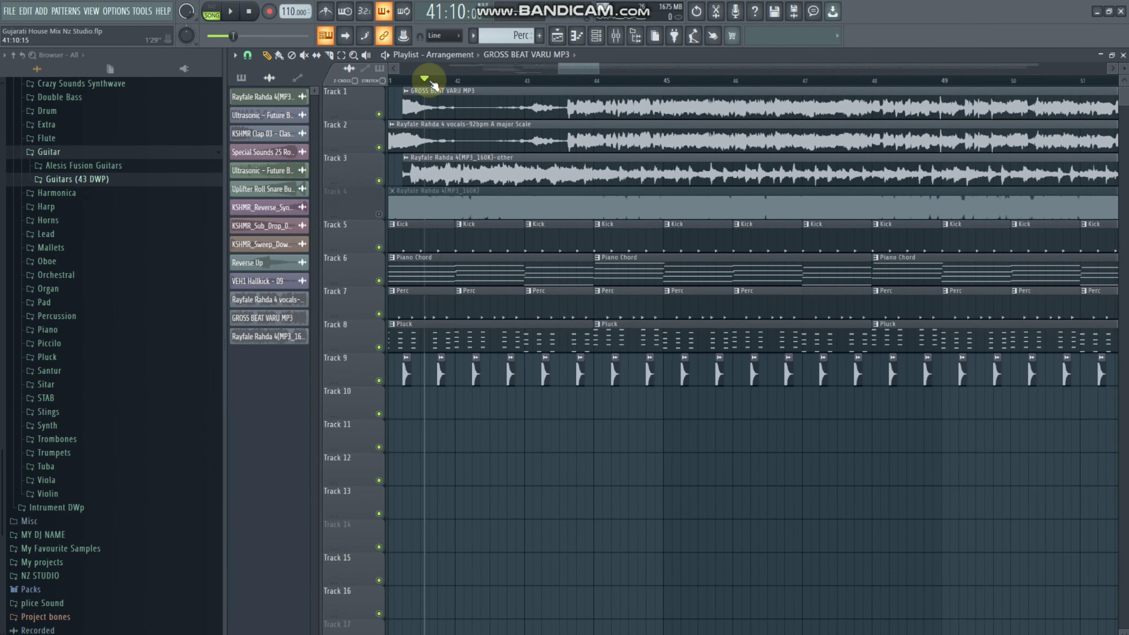
{"action": "scroll", "coordinate": [430, 83], "scroll_direction": "down", "scroll_amount": 2}
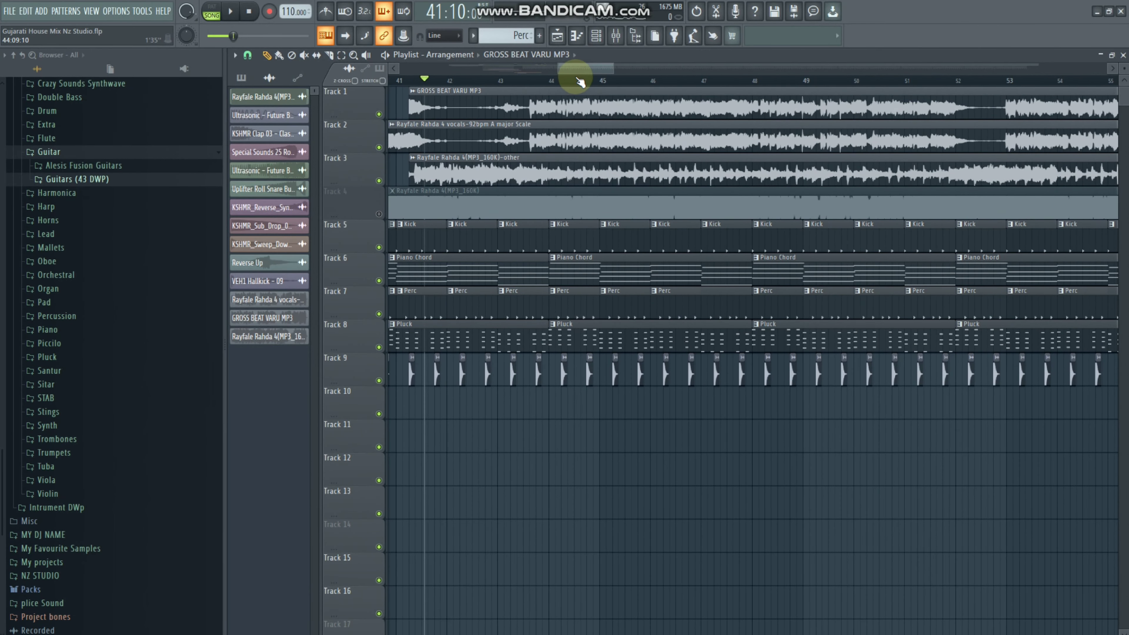
{"action": "left_click_drag", "start_coordinate": [575, 73], "coordinate": [543, 69]}
{"action": "left_click", "coordinate": [536, 81]}
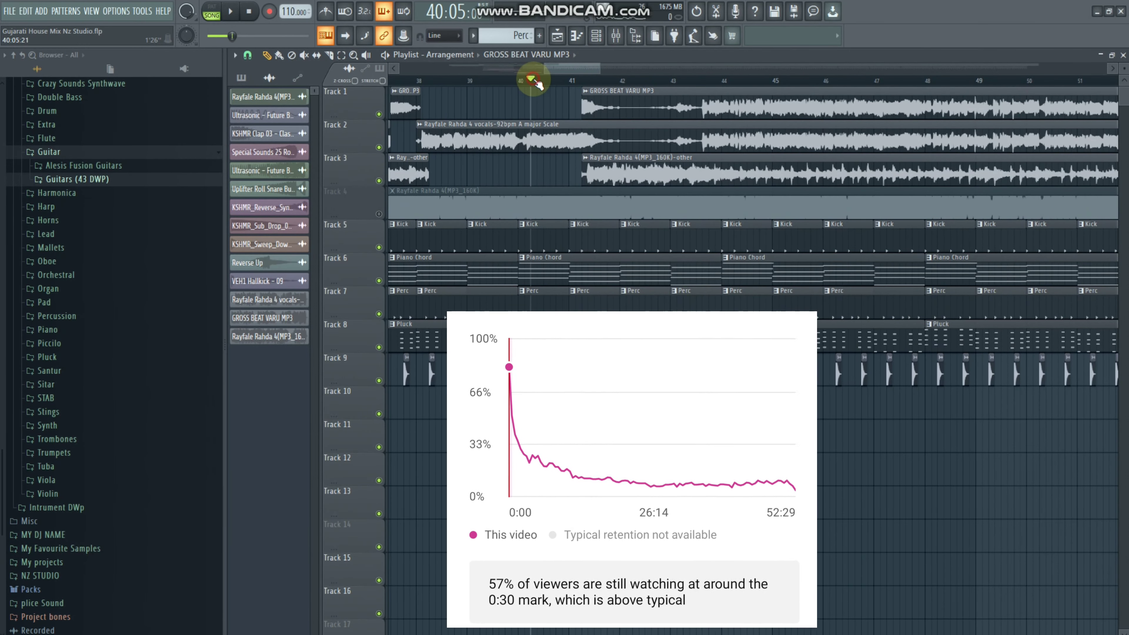
{"action": "scroll", "coordinate": [538, 83], "scroll_direction": "down", "scroll_amount": 3}
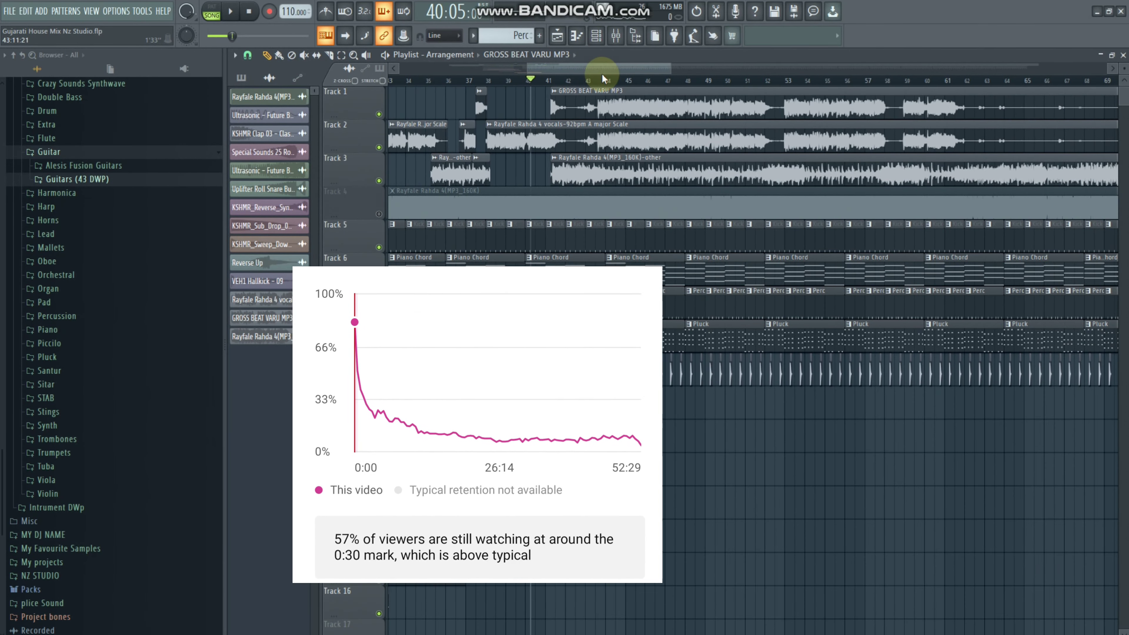
Play from 43:01 to hear the layered Track 1 to Track 3 clips going into bar 44.
{"action": "left_click", "coordinate": [588, 82]}
{"action": "key", "text": "space"}
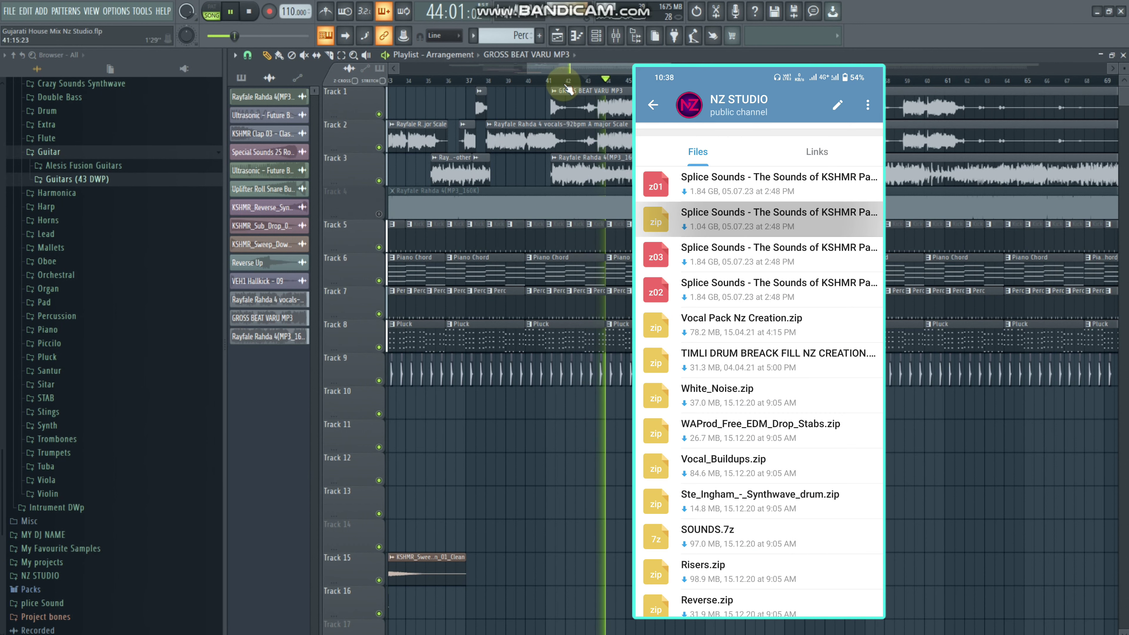
{"action": "scroll", "coordinate": [569, 87], "scroll_direction": "down", "scroll_amount": 2}
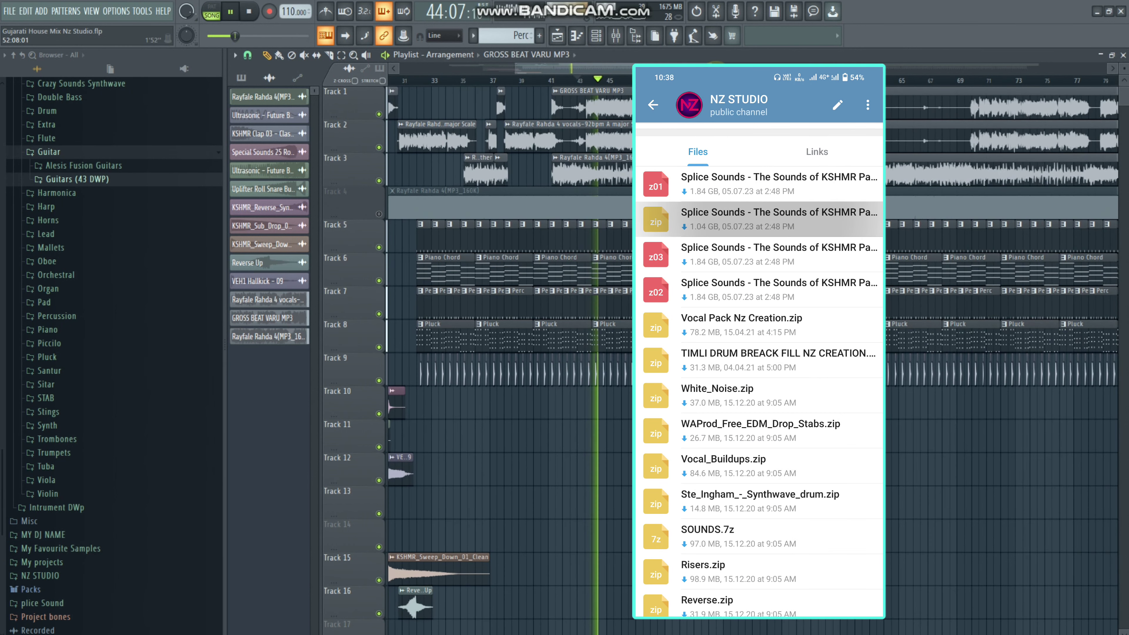
{"action": "key", "text": "space"}
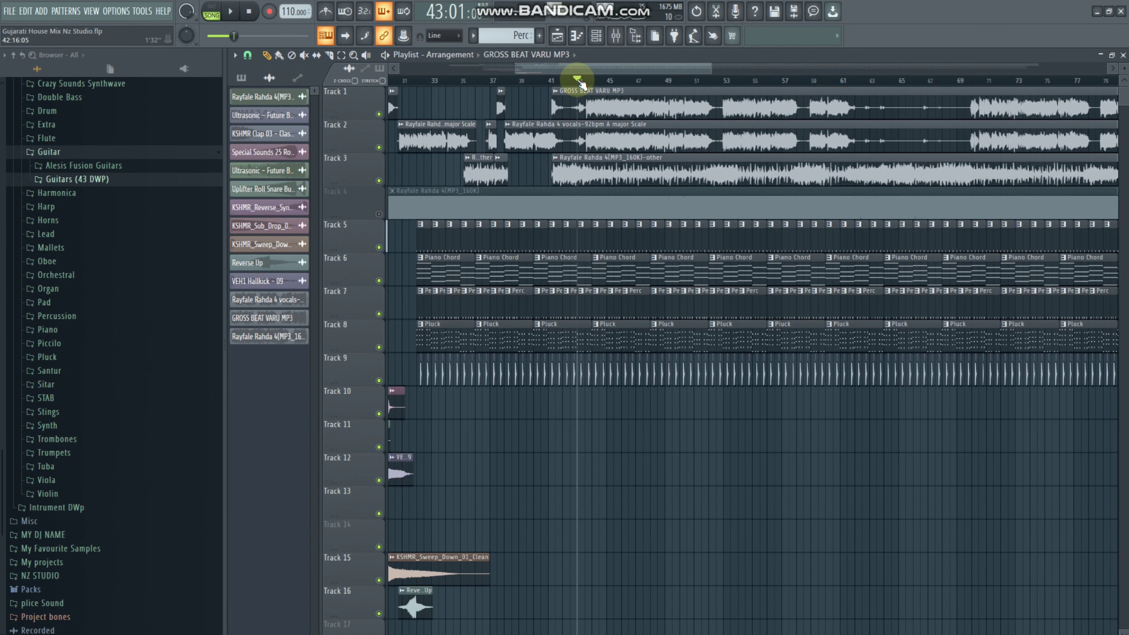
{"action": "scroll", "coordinate": [585, 85], "scroll_direction": "up", "scroll_amount": 5}
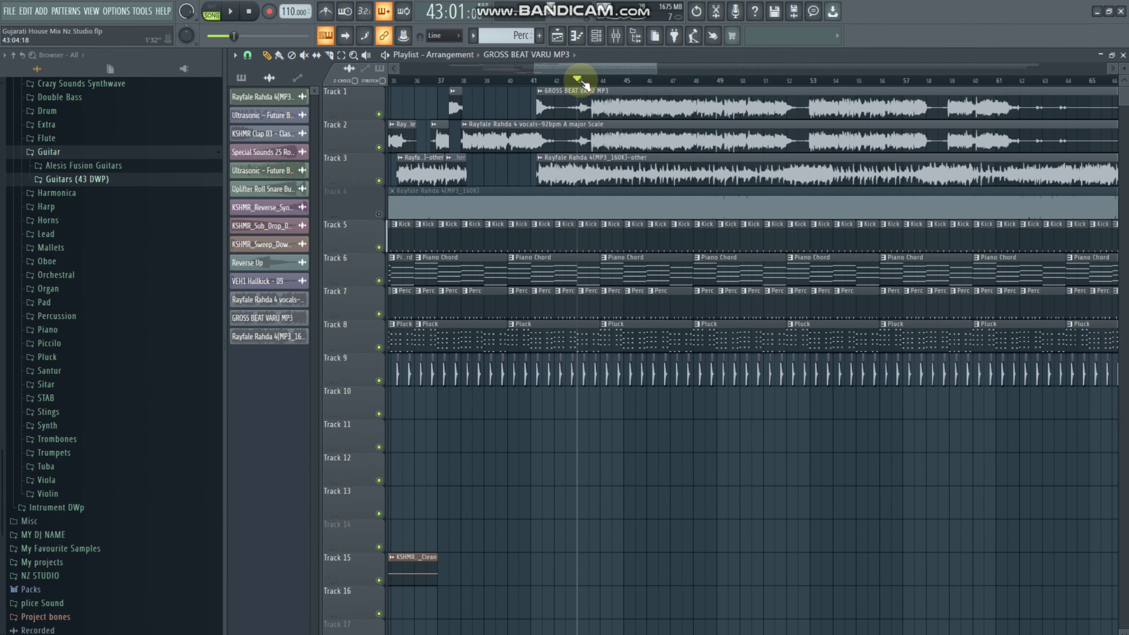